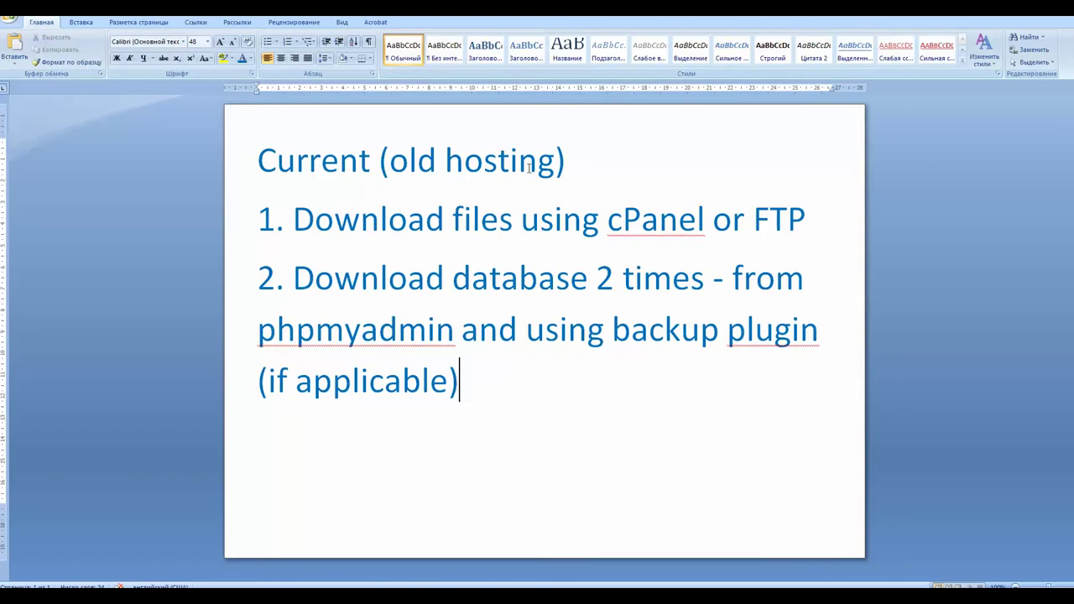
Step: Highlight 'old hosting' in the Word migration notes, then switch to the Bluehost page in Firefox
drag(554, 164, 406, 164)
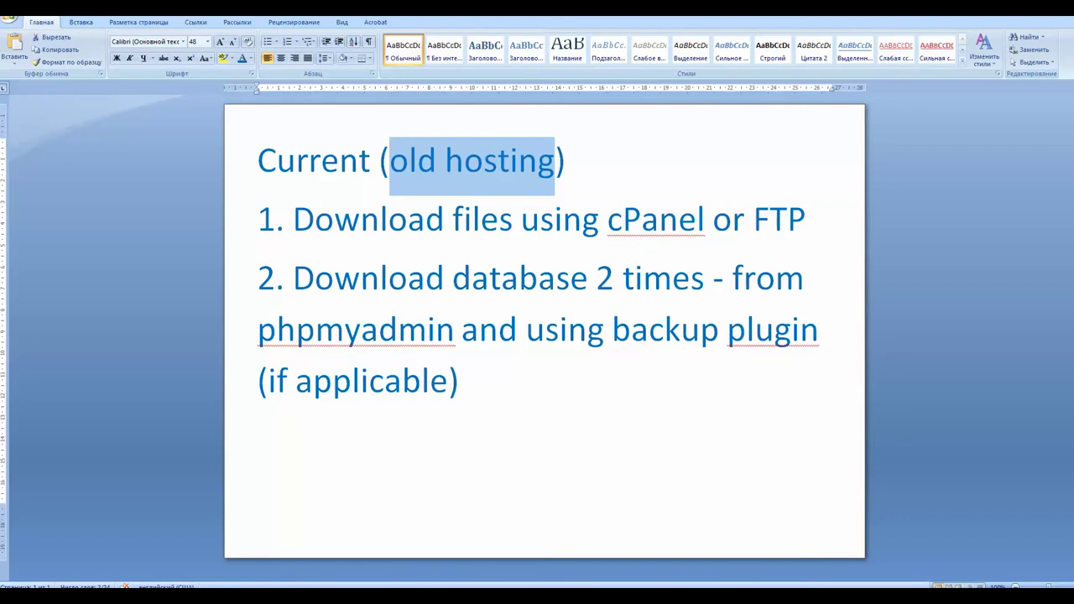
key(Right)
key(alt+Tab)
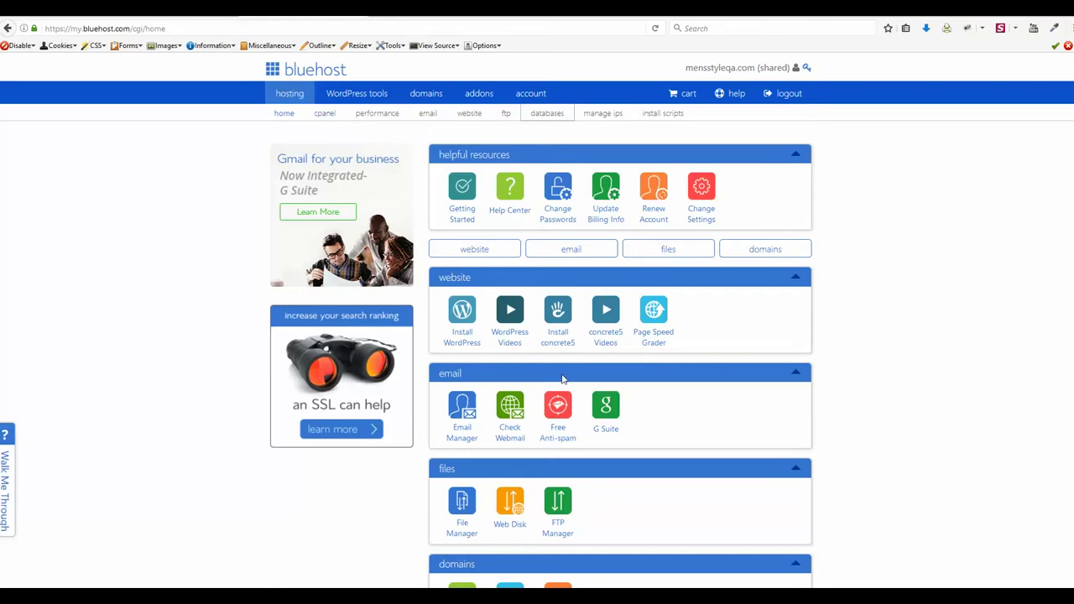
Step: Scroll down the Bluehost hosting page to the files section with File Manager
scroll(563, 379, down, 3)
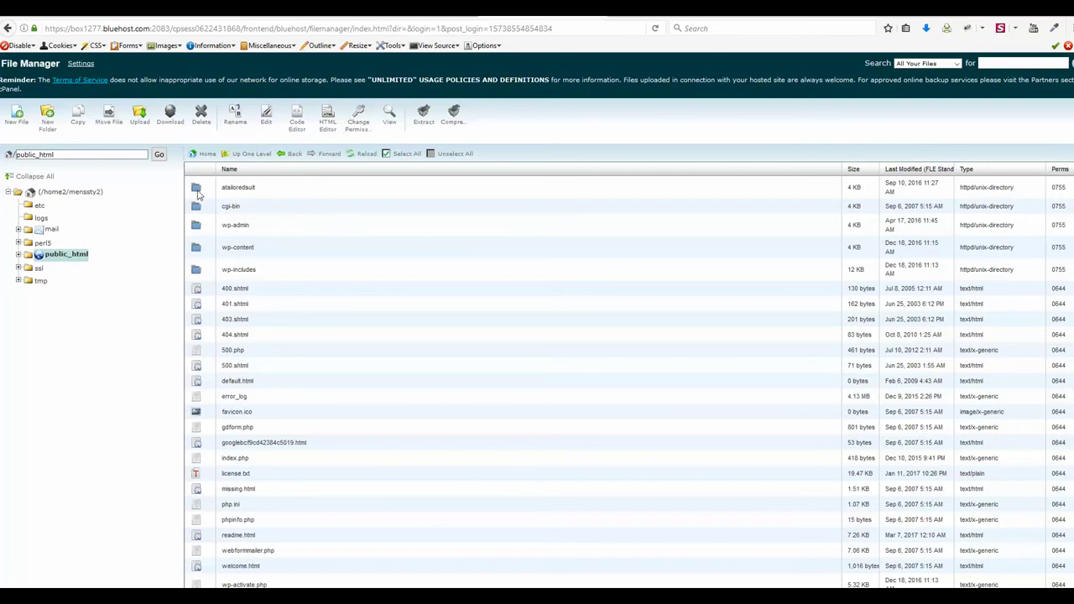
Step: Select all public_html items except atailoredsuit and compress them as a Zip Archive
click(386, 156)
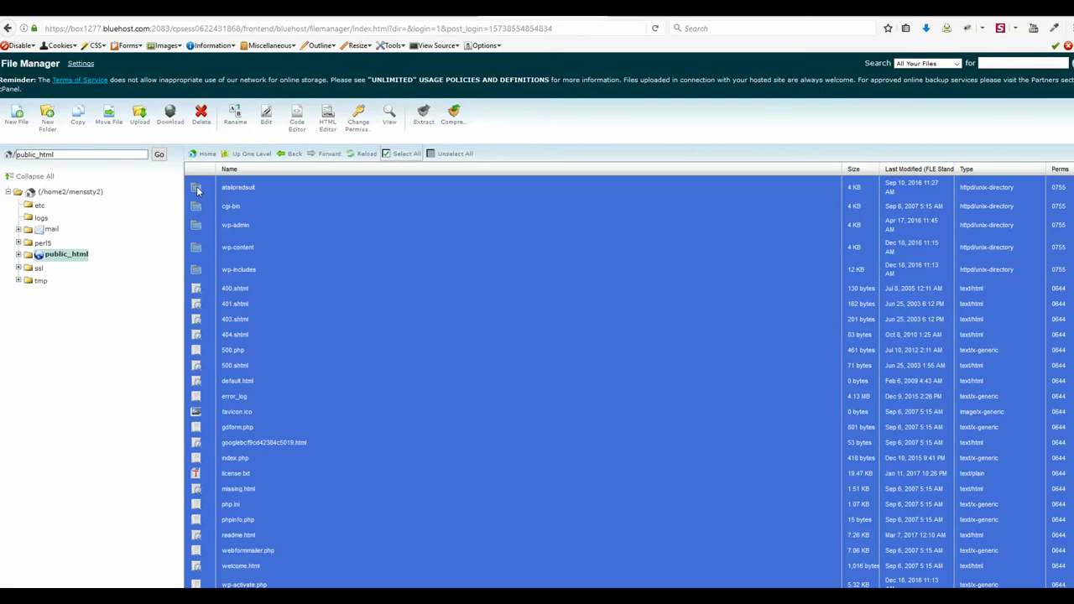
click(198, 192)
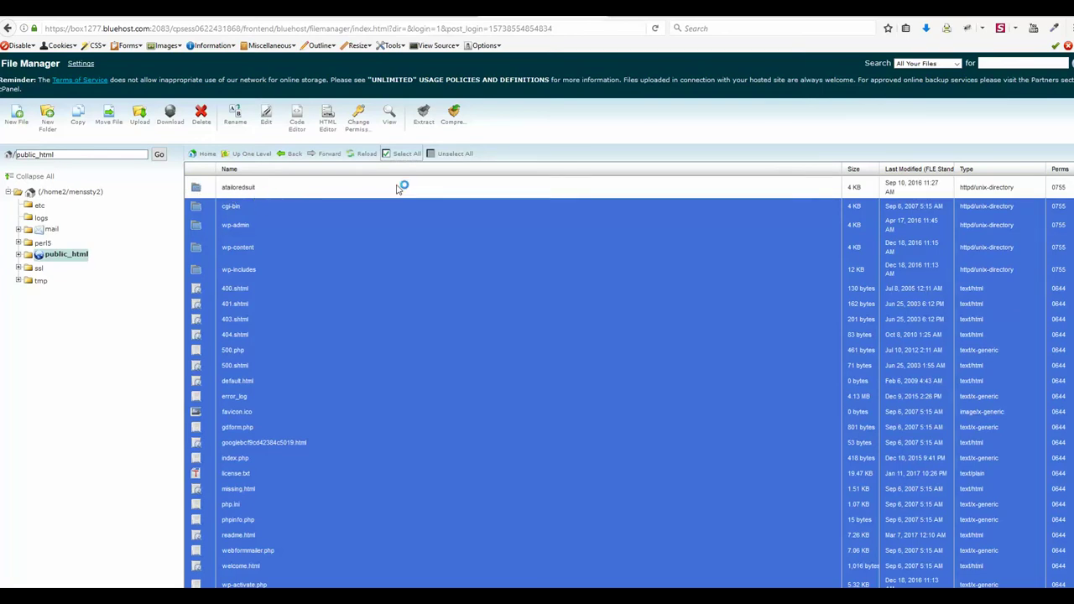
click(453, 120)
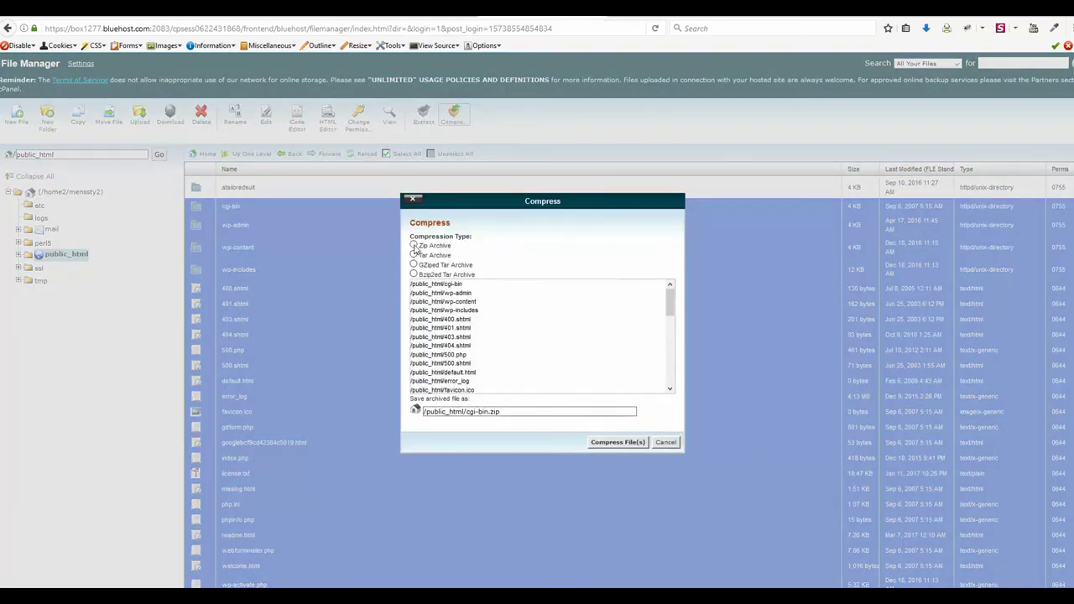
click(414, 245)
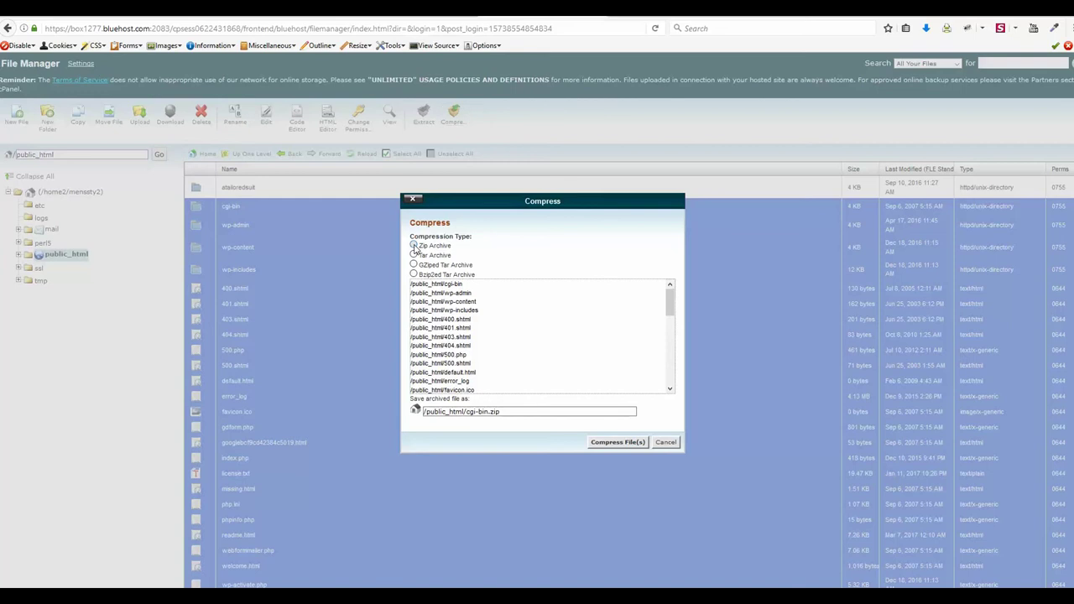
click(612, 443)
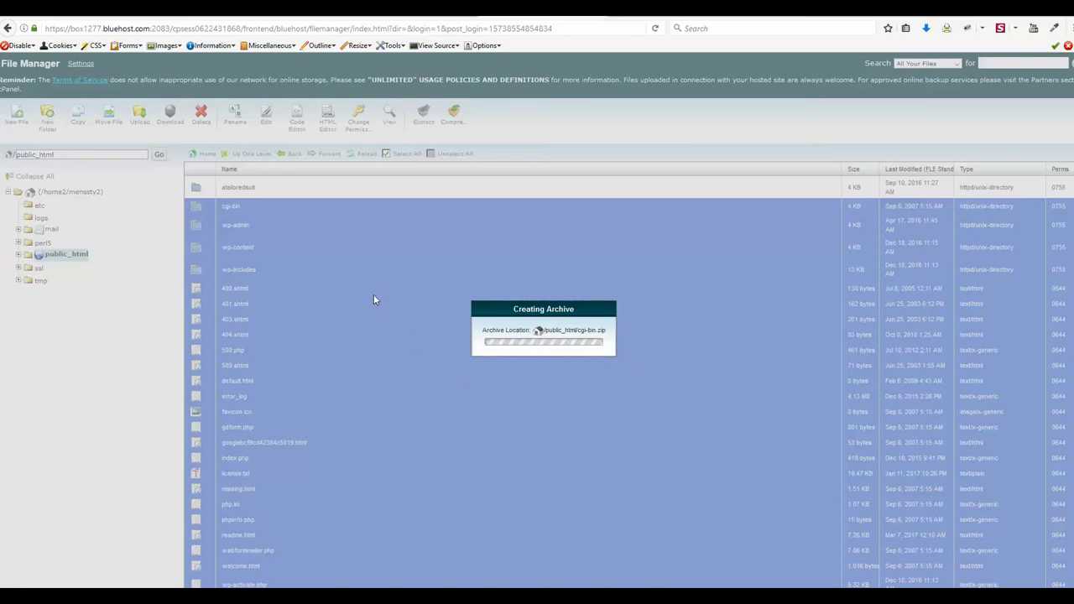
Step: Launch FileZilla from the Start menu and dismiss its Check for Updates dialog
key(super)
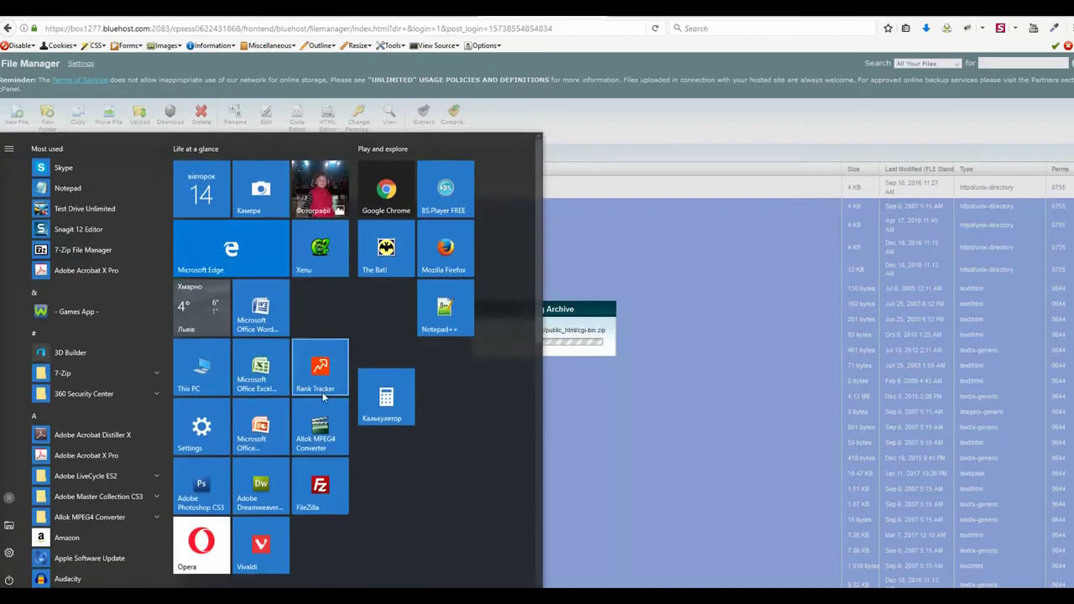
click(618, 194)
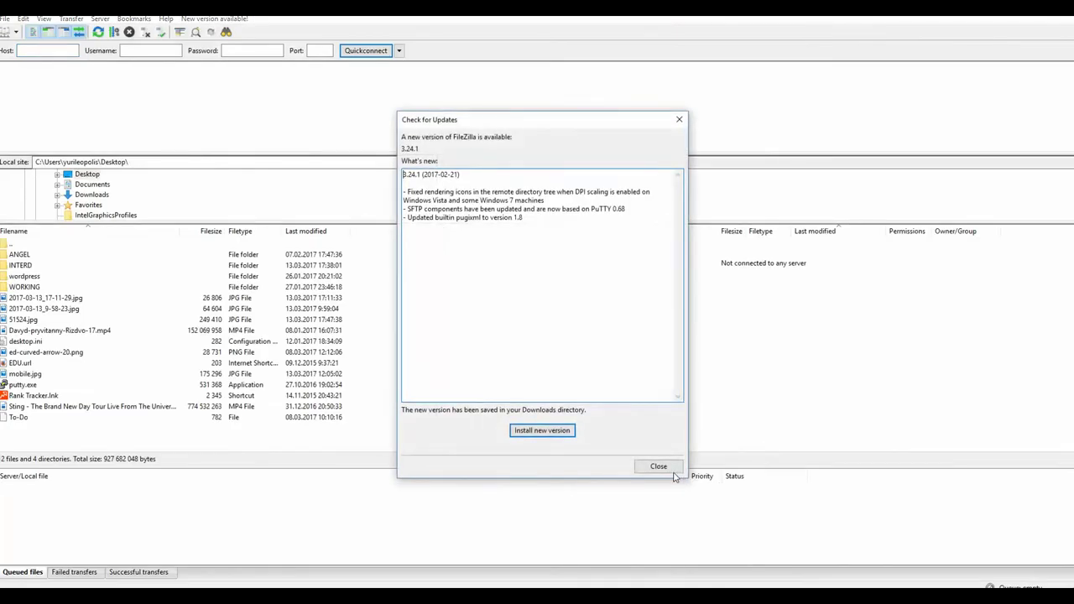
click(672, 471)
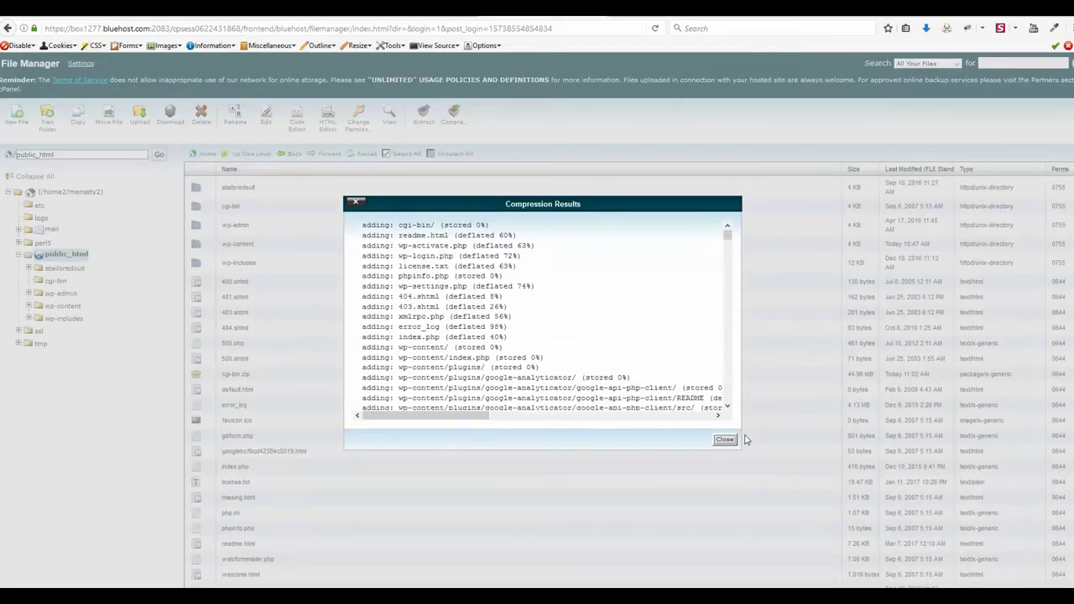
Step: Close the compression results and download cgi-bin.zip, choosing to save the file
click(723, 442)
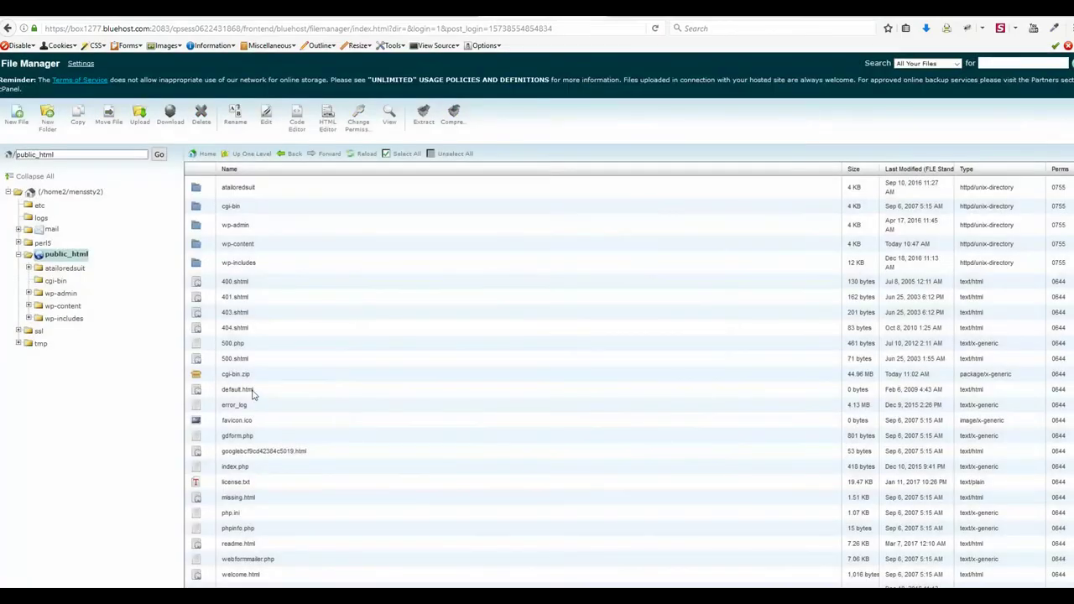
click(196, 378)
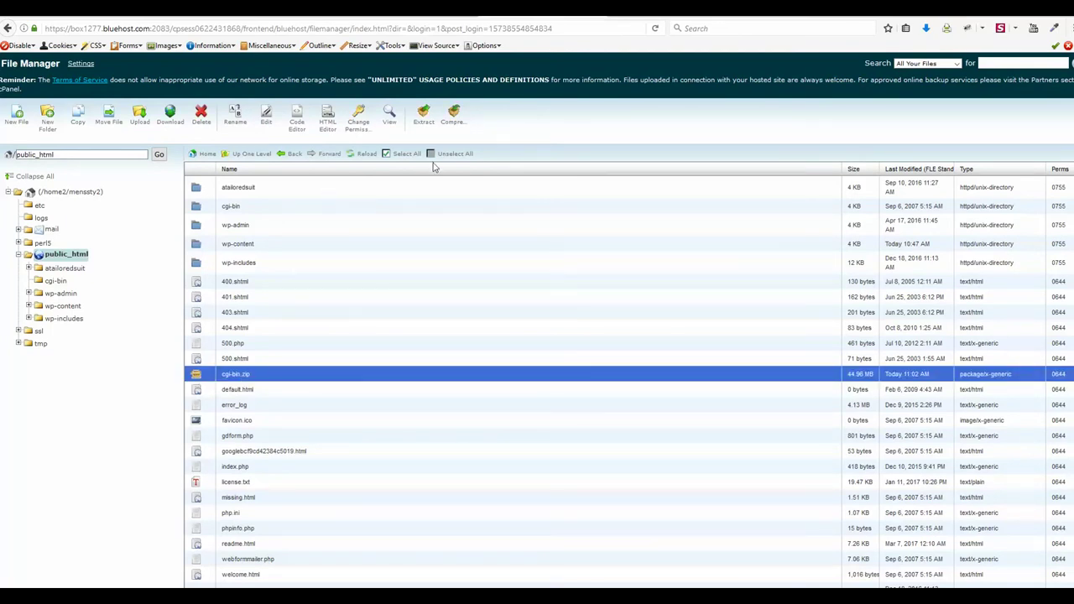
click(168, 123)
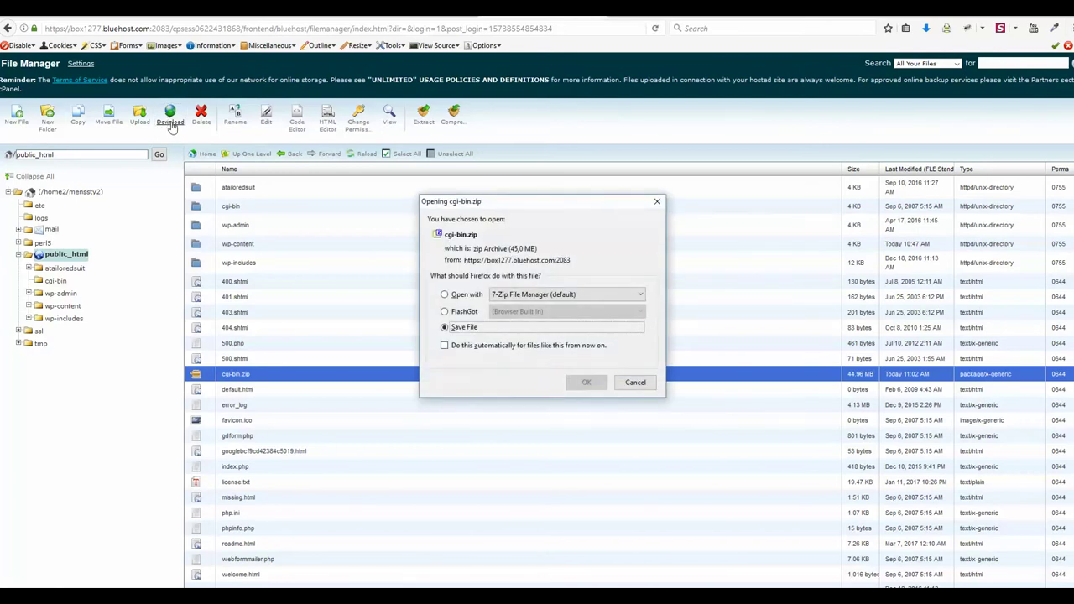
click(587, 383)
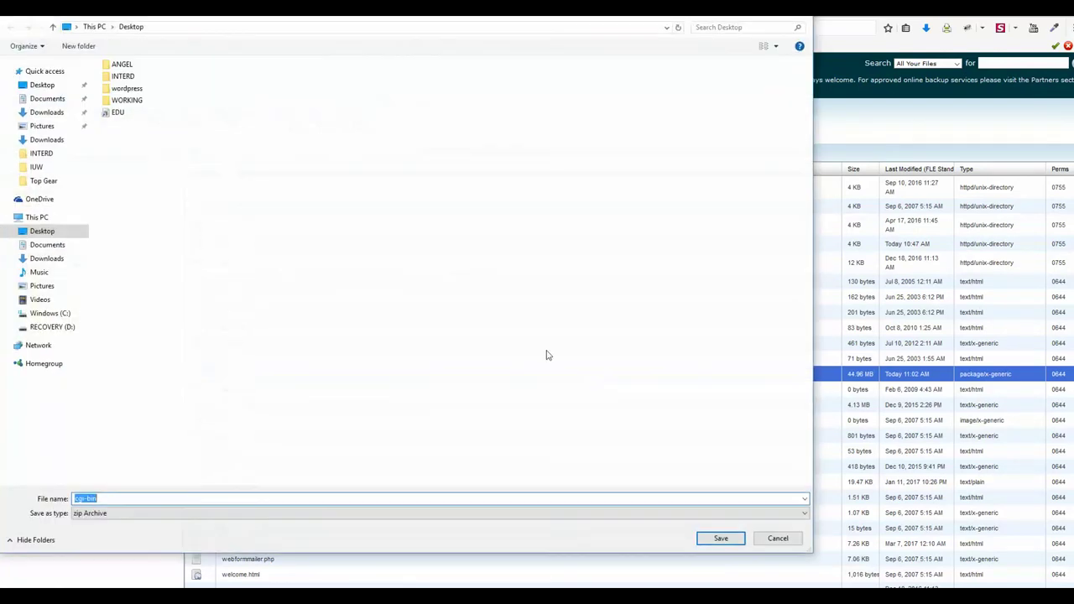
Step: Create a new 'Site moving' folder on the Desktop and open it
right_click(199, 234)
mouse_move(139, 351)
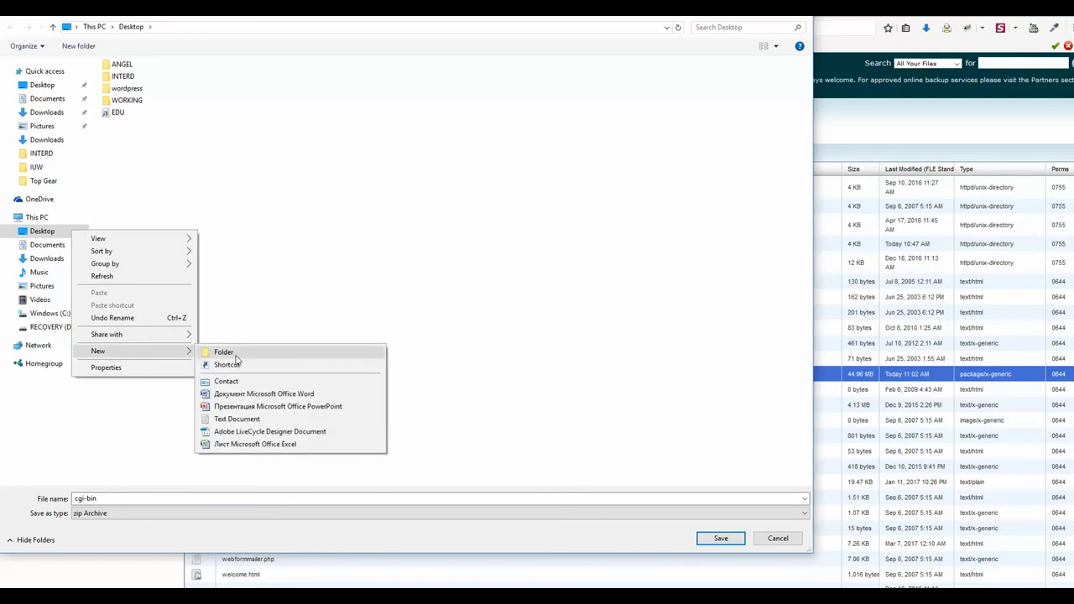
click(231, 354)
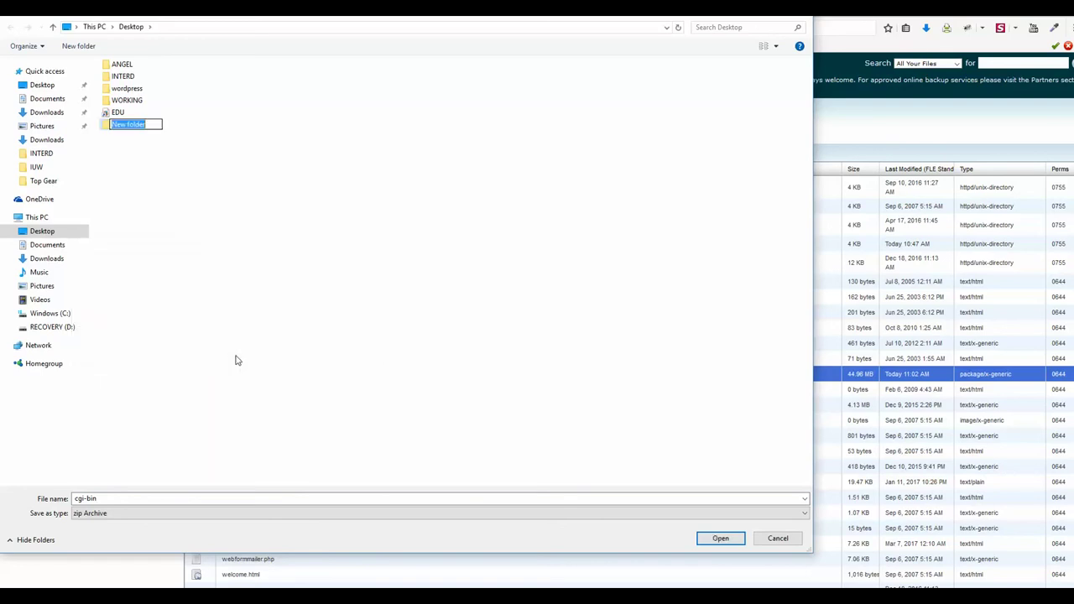
text(Site moving)
key(Return)
double_click(118, 126)
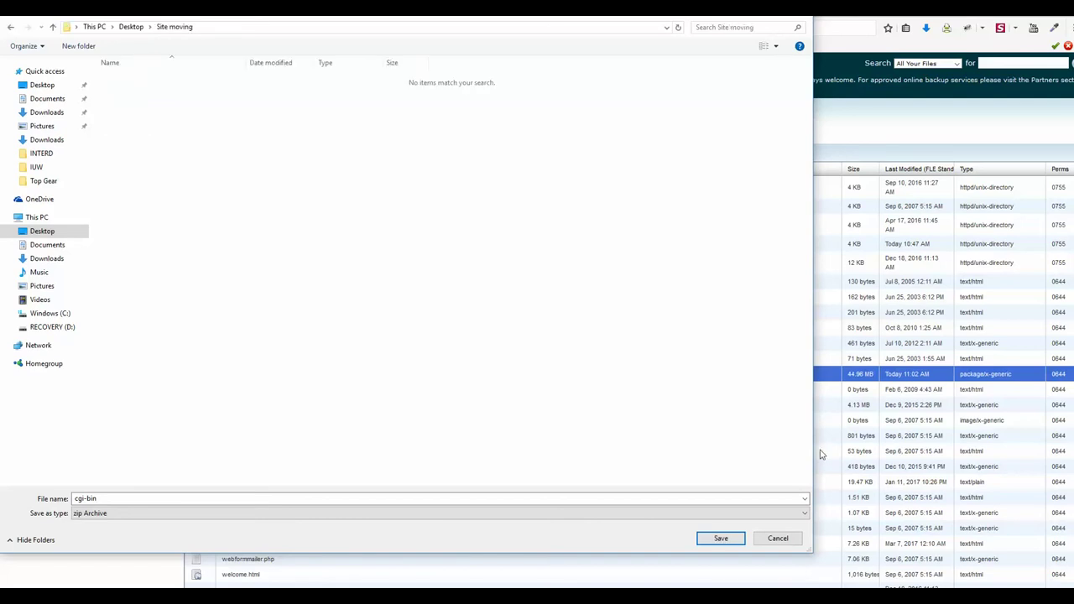
Step: Save the zip archive into Site moving under the name 'mens'
click(109, 513)
click(104, 499)
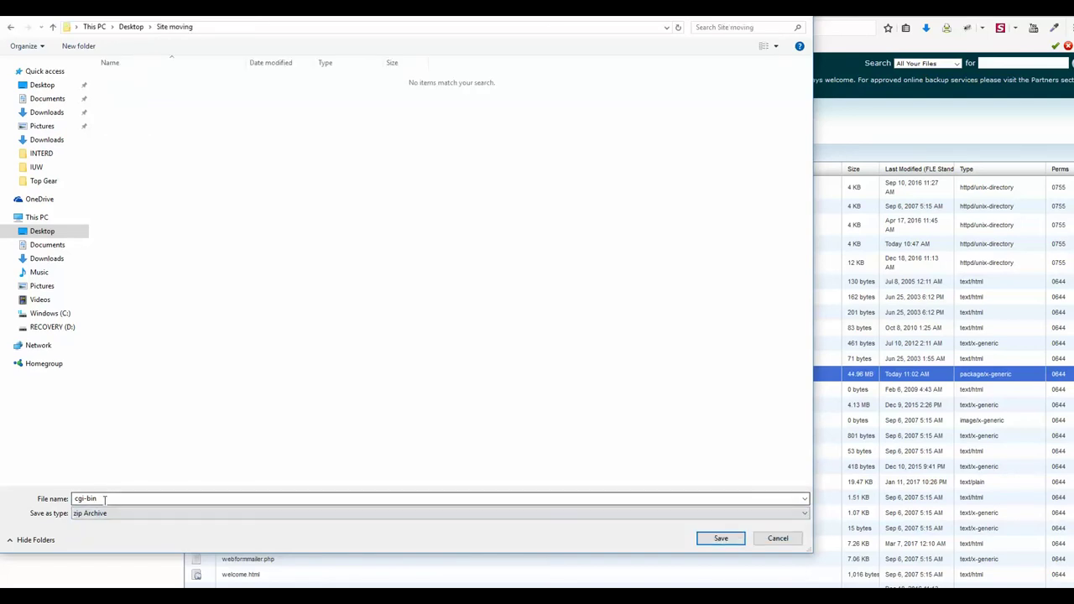
click(105, 499)
text(mensstyleqa)
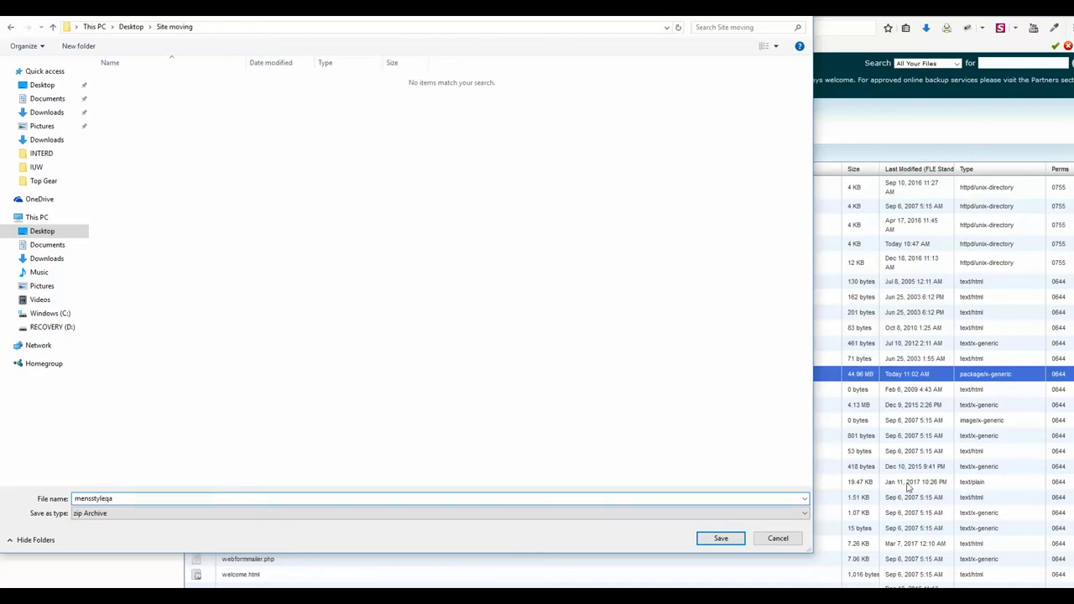
click(719, 540)
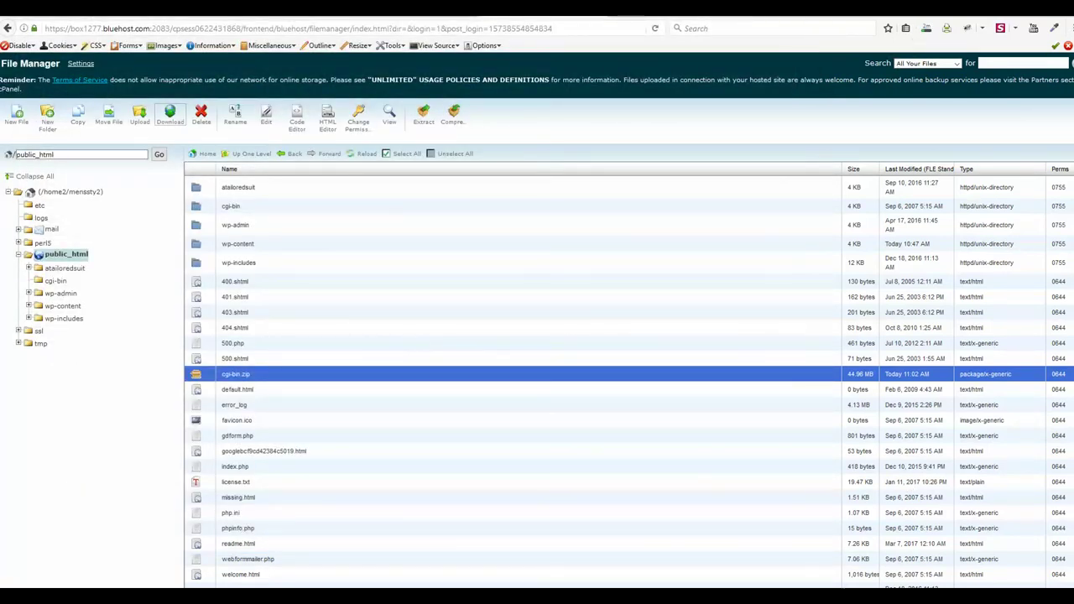
mouse_move(317, 597)
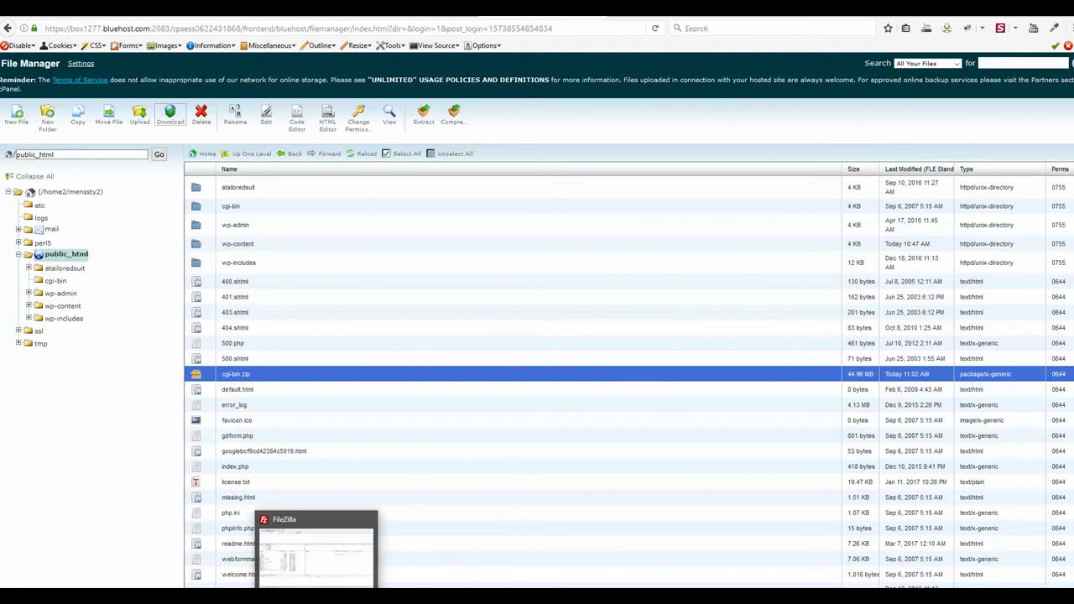
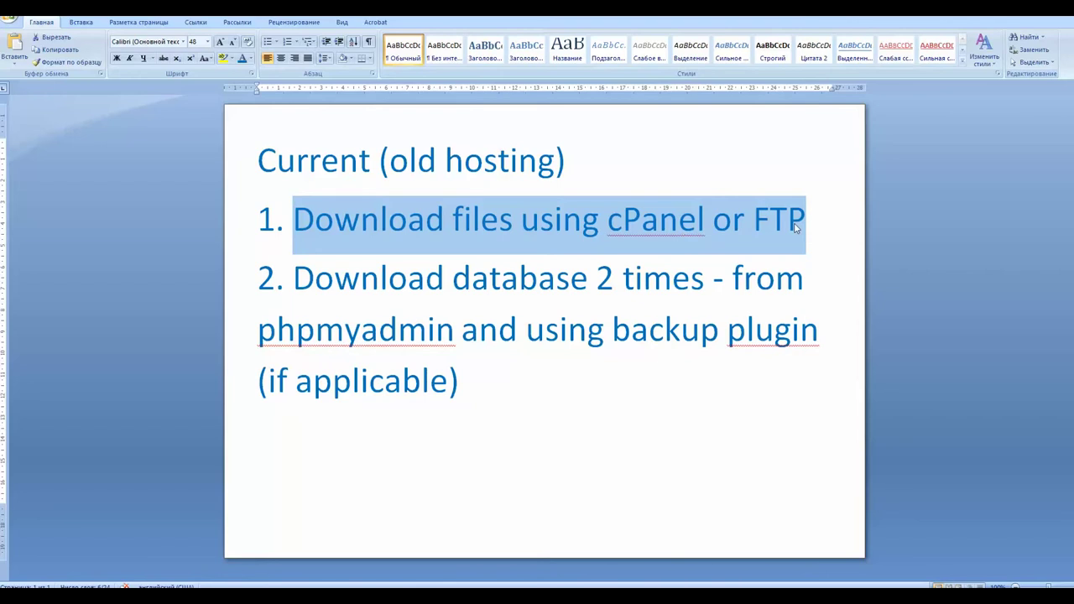
Step: Insert 'WP' after 'Download' in checklist step 2 so it reads 'Download WP database 2 times'
click(443, 281)
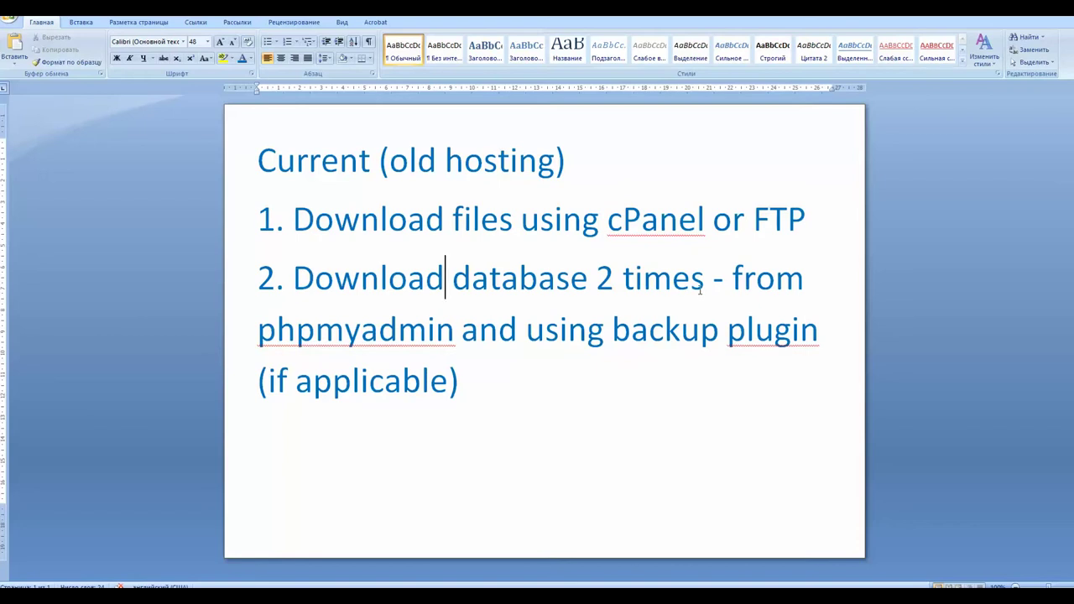
text(WP)
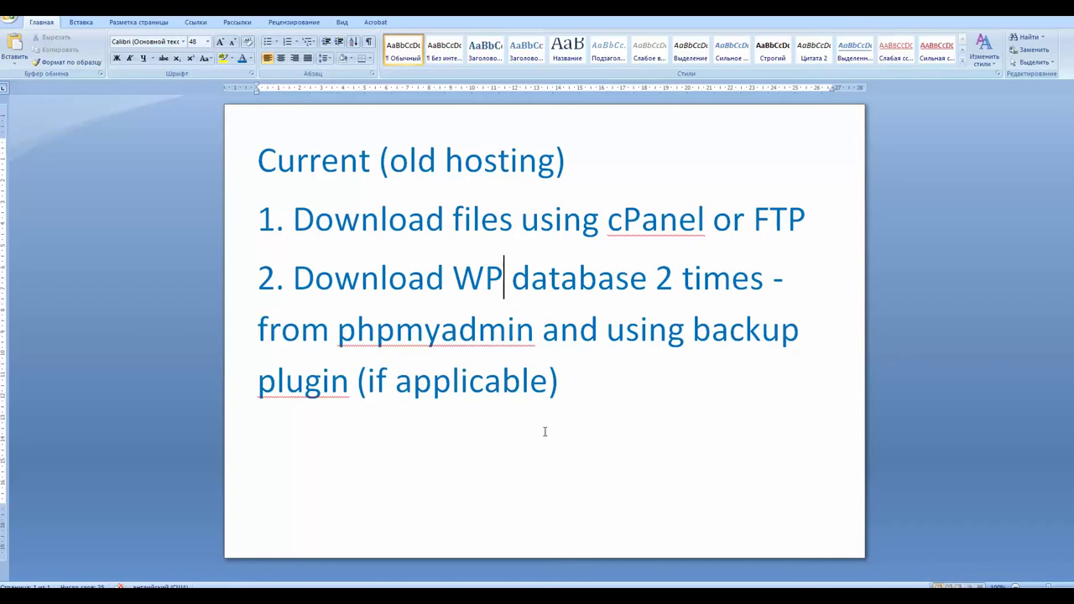
Step: Switch to Firefox, return to the cPanel home page and locate phpMyAdmin under Database Tools
mouse_move(288, 600)
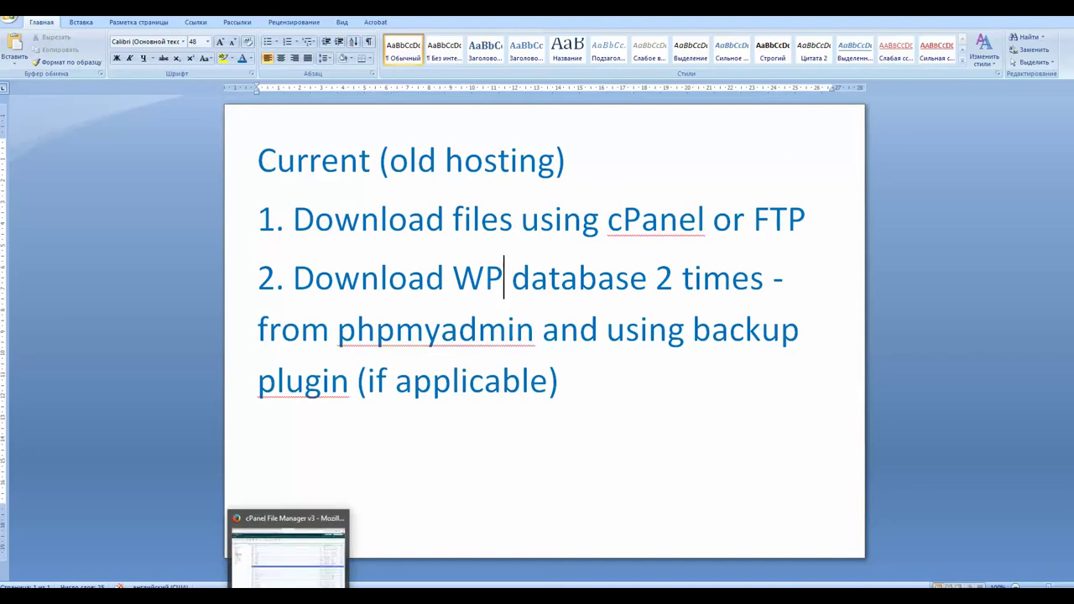
click(288, 554)
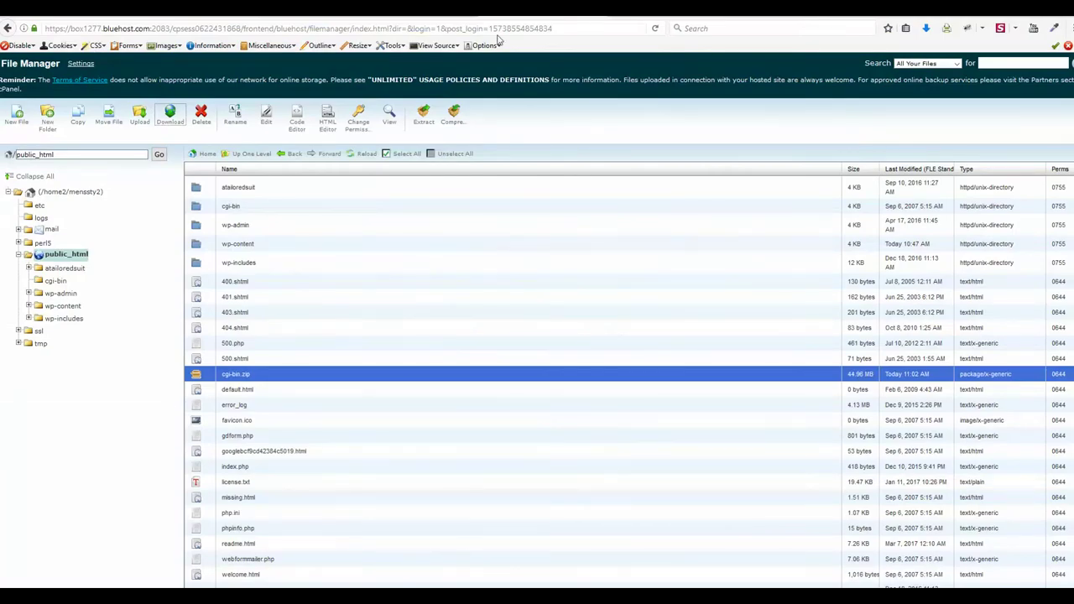
key(ctrl+Tab)
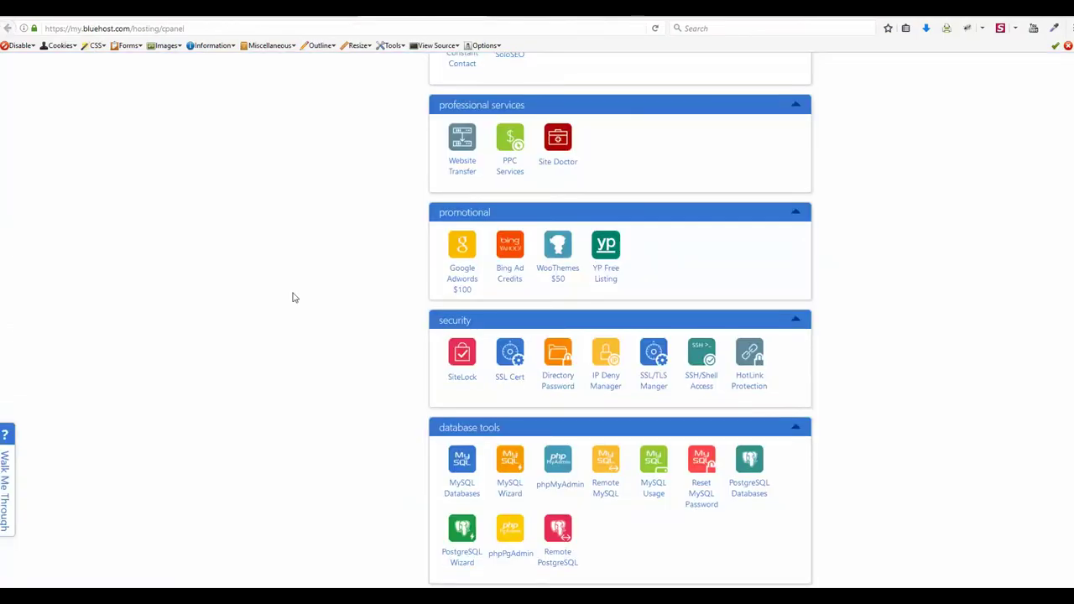
scroll(377, 266, down, 10)
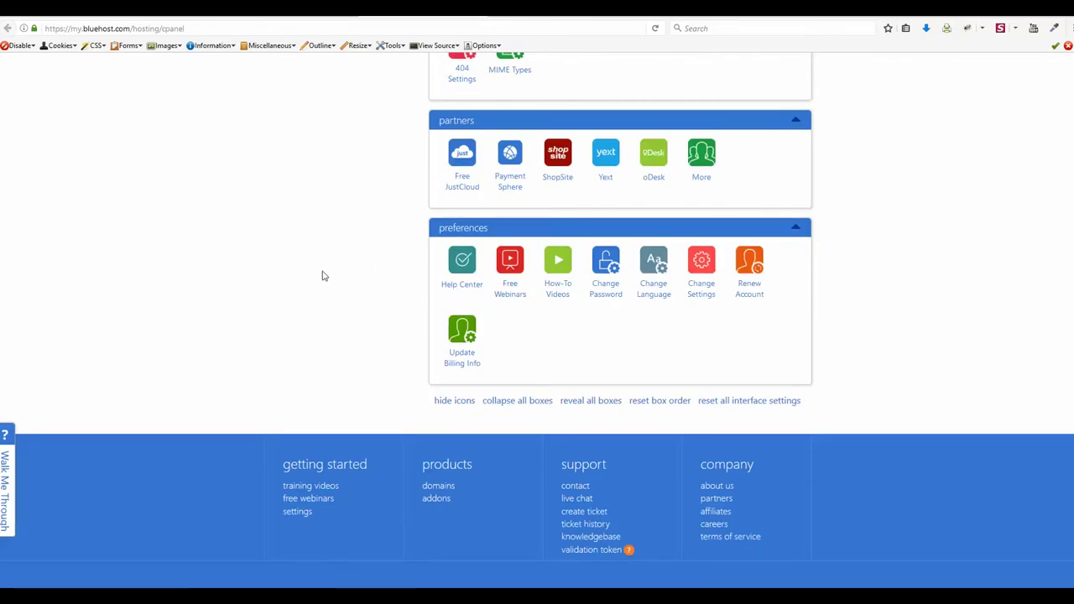
scroll(324, 276, up, 5)
scroll(319, 277, up, 3)
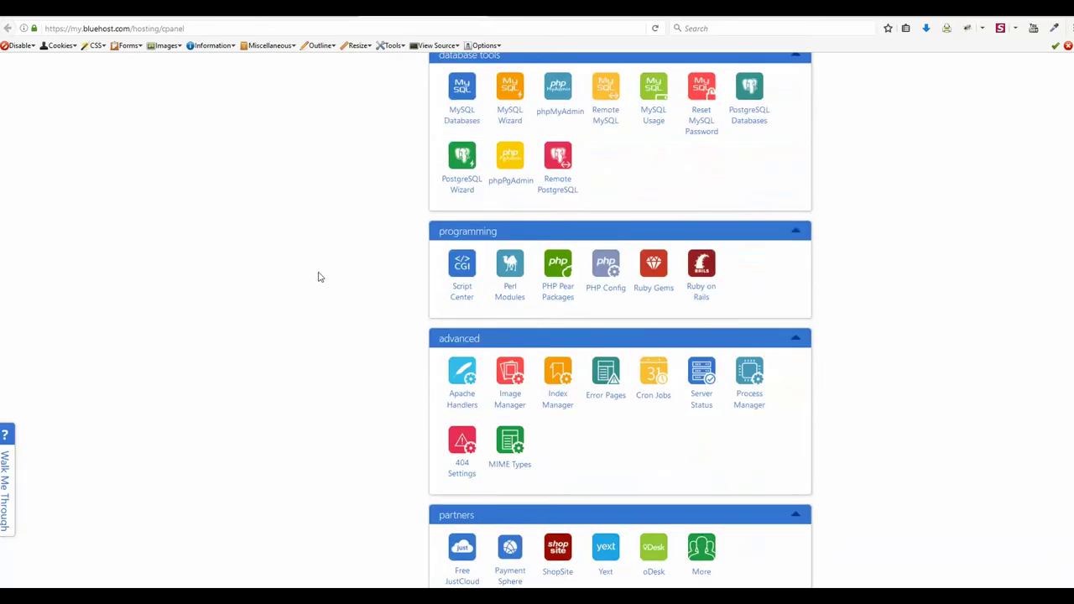
scroll(319, 277, up, 1)
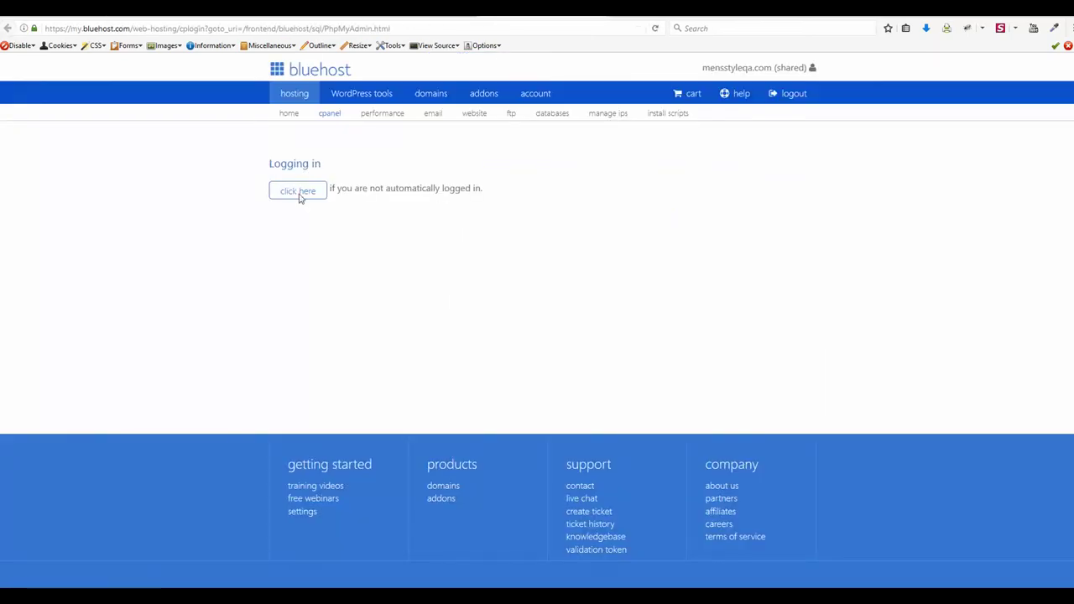
Step: Log in to phpMyAdmin manually, expand the databases tree and open the WordPress site's database
click(299, 193)
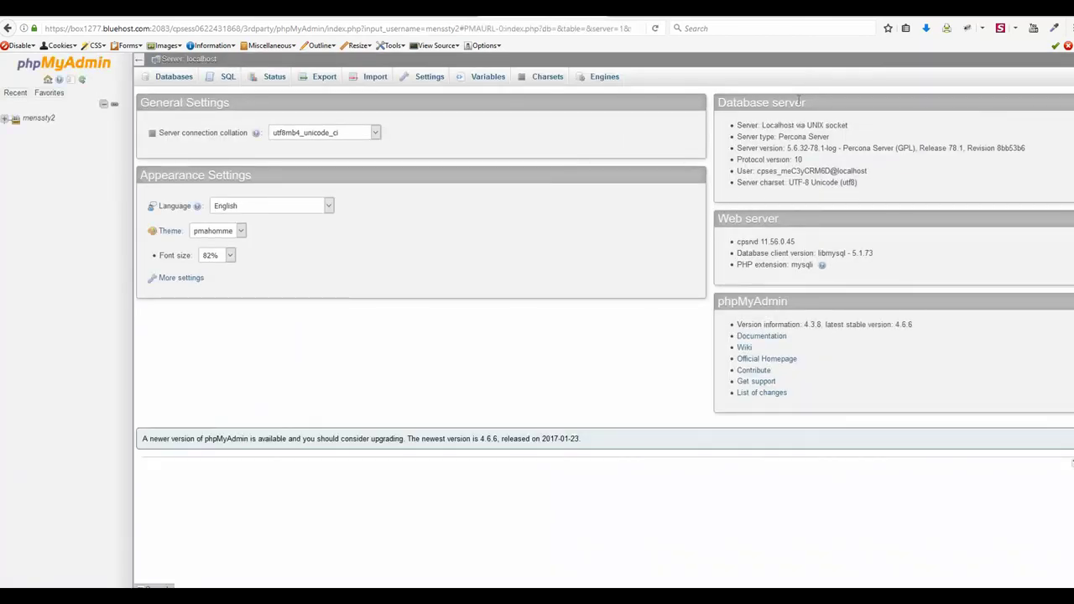
click(28, 120)
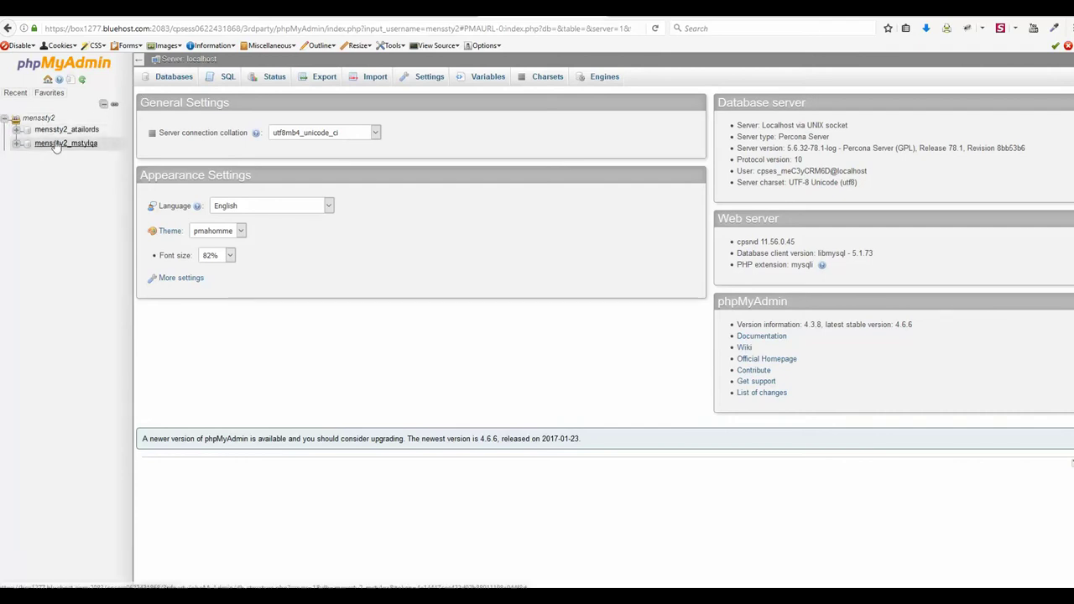
click(48, 144)
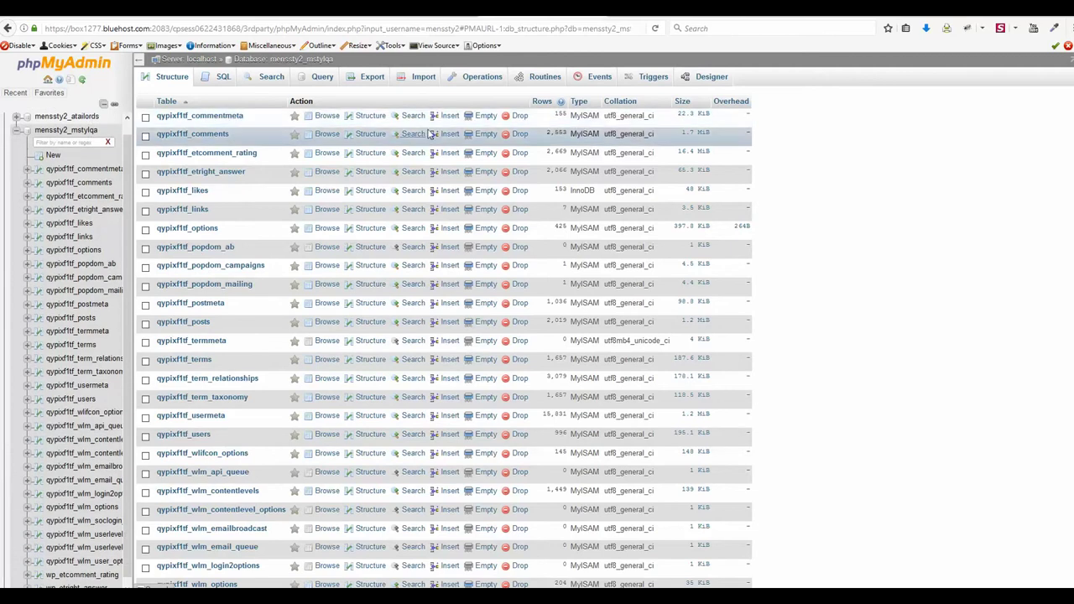
Step: Run a Quick SQL-format export of the database and choose to save the .sql file
click(372, 81)
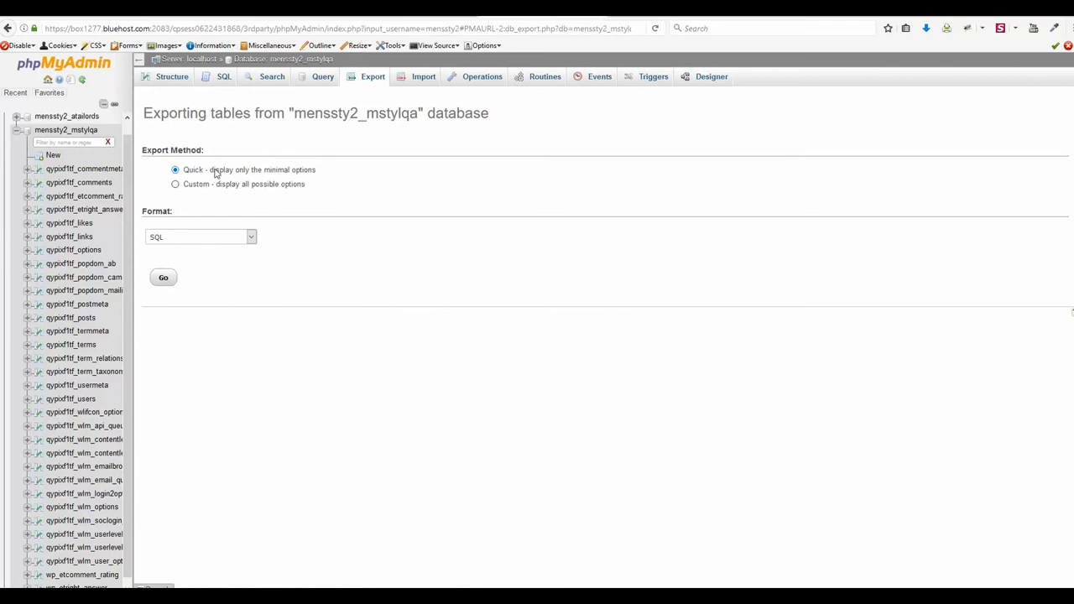
drag(322, 175, 181, 174)
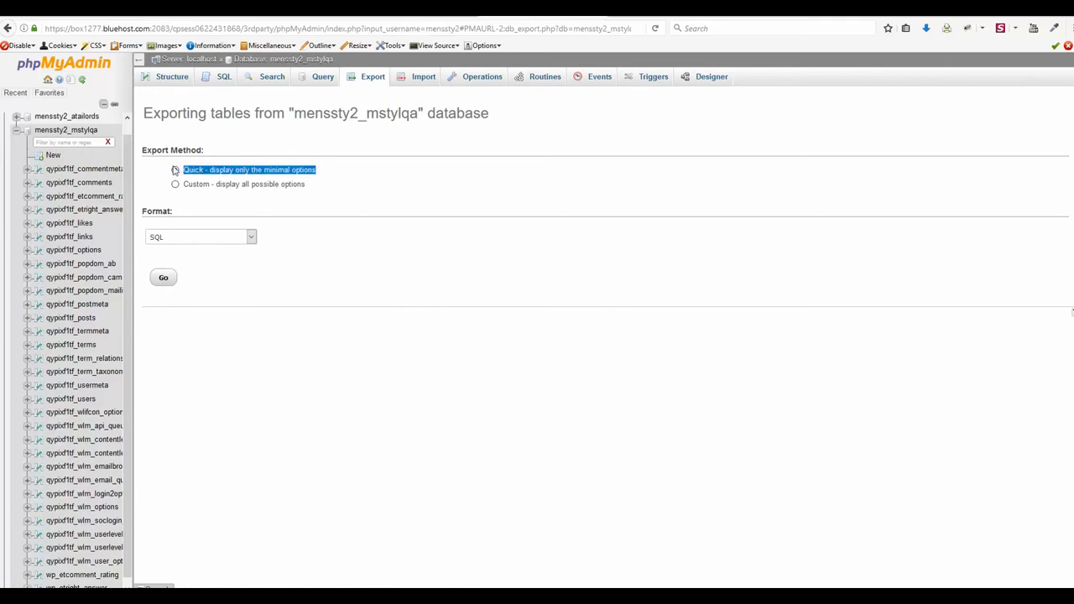
click(164, 278)
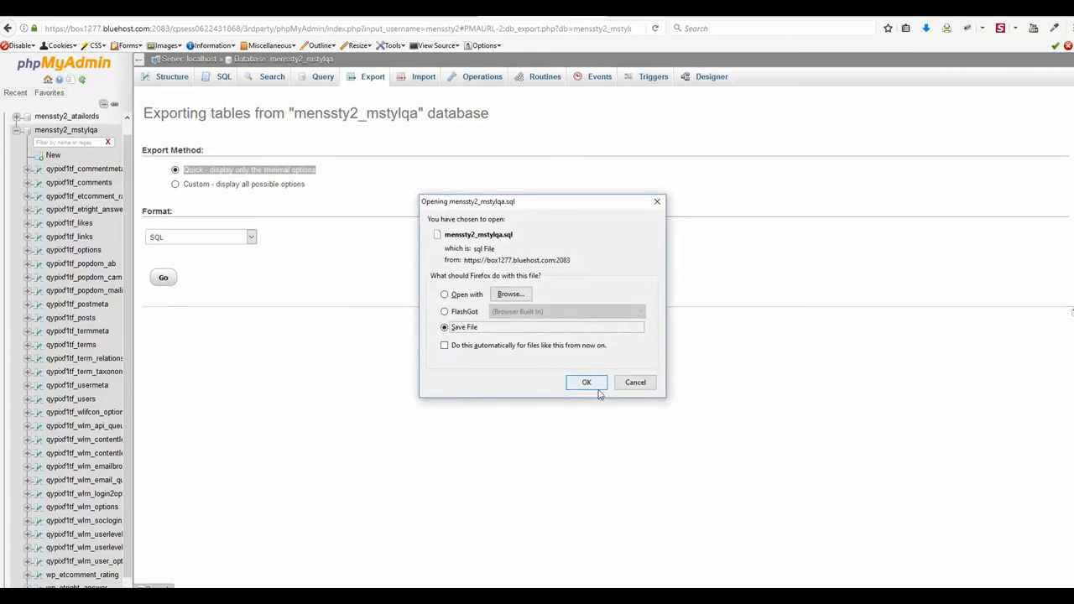
click(588, 384)
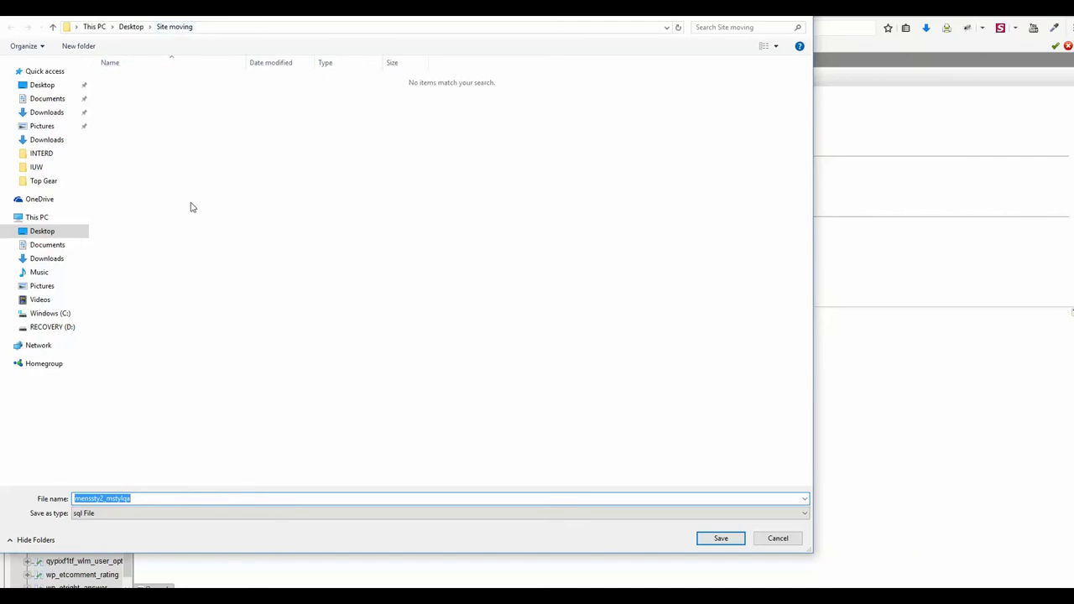
Step: Save the exported .sql file into the Desktop 'Site moving' folder
click(721, 538)
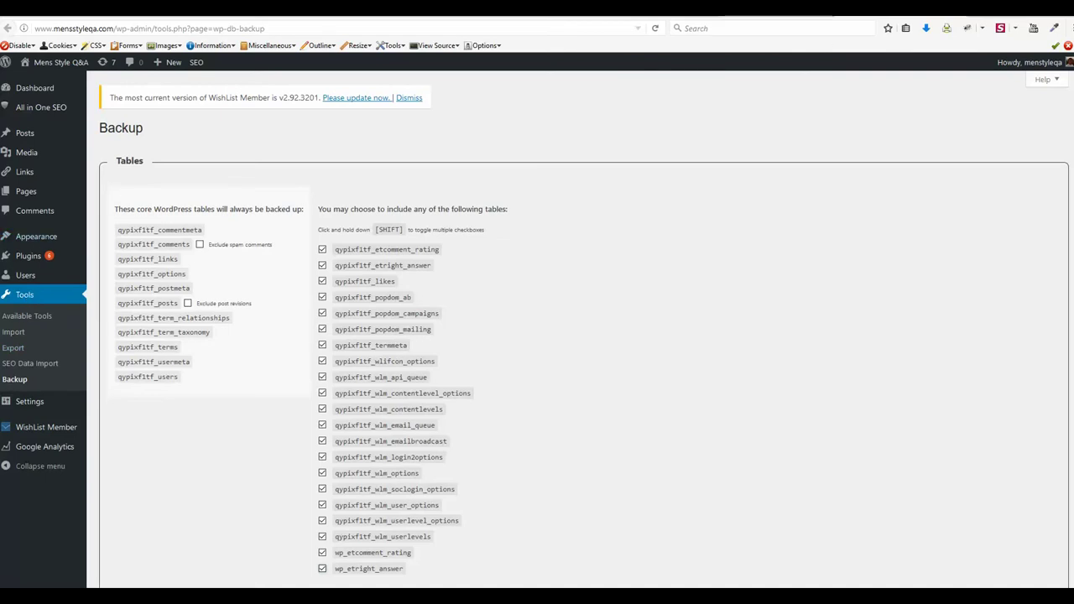
Step: Go back to the installed plugins and open the WP-DB-Backup plugin's Backup page
key(alt+Left)
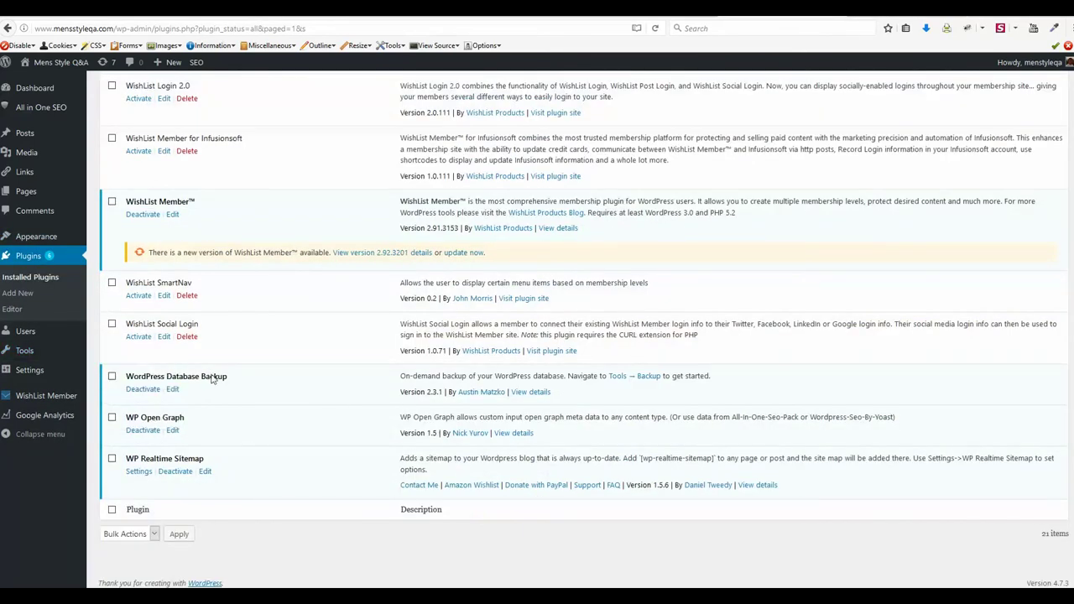
drag(229, 380, 124, 380)
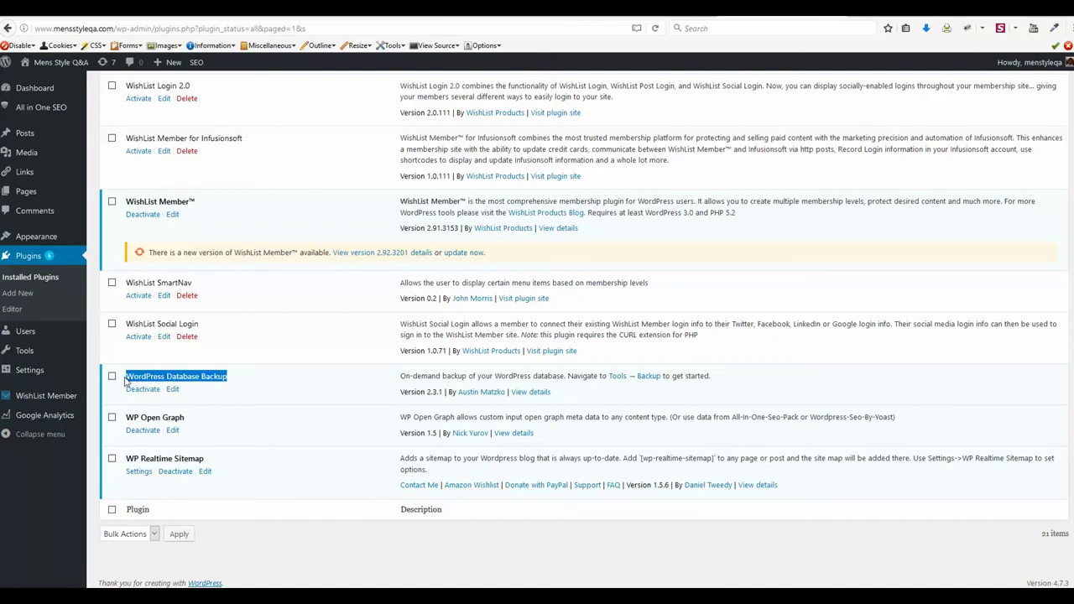
mouse_move(24, 359)
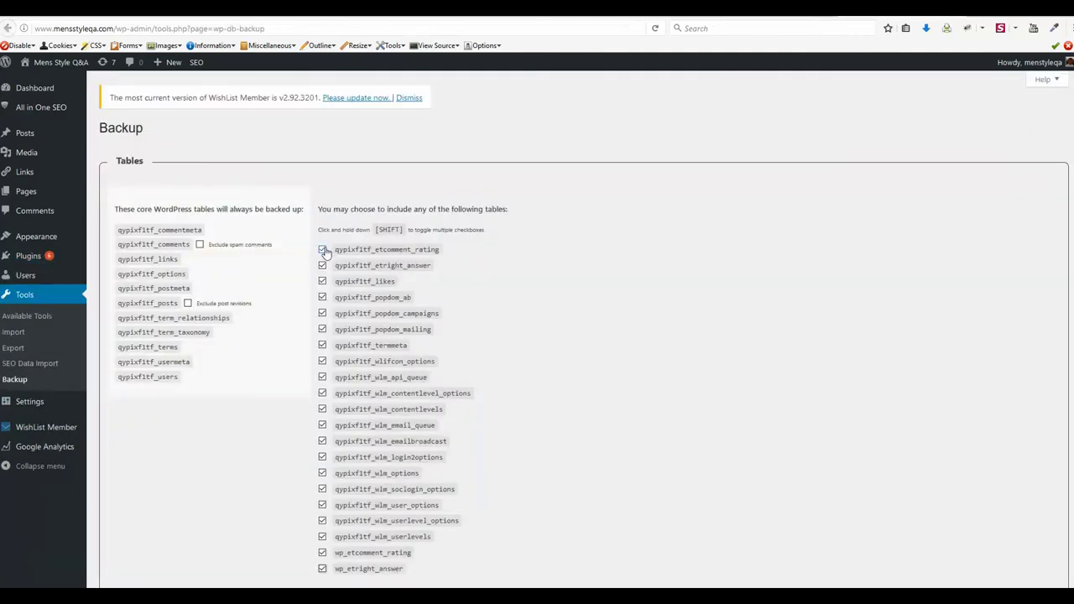
click(324, 250)
Step: Back up all tables with 'Download to your computer' selected using Backup now!
scroll(349, 324, down, 3)
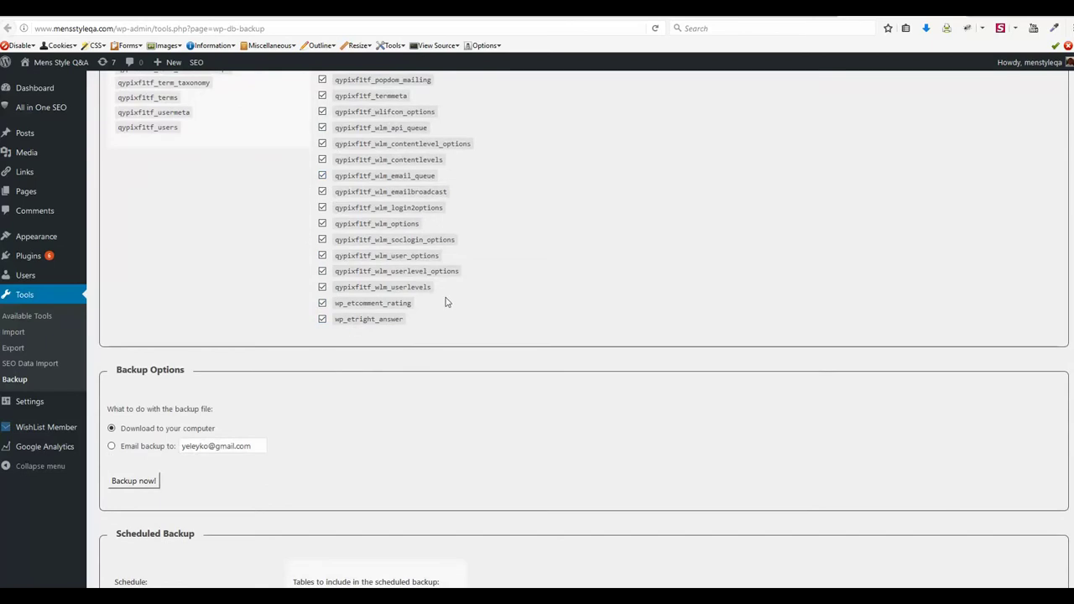
scroll(459, 271, up, 3)
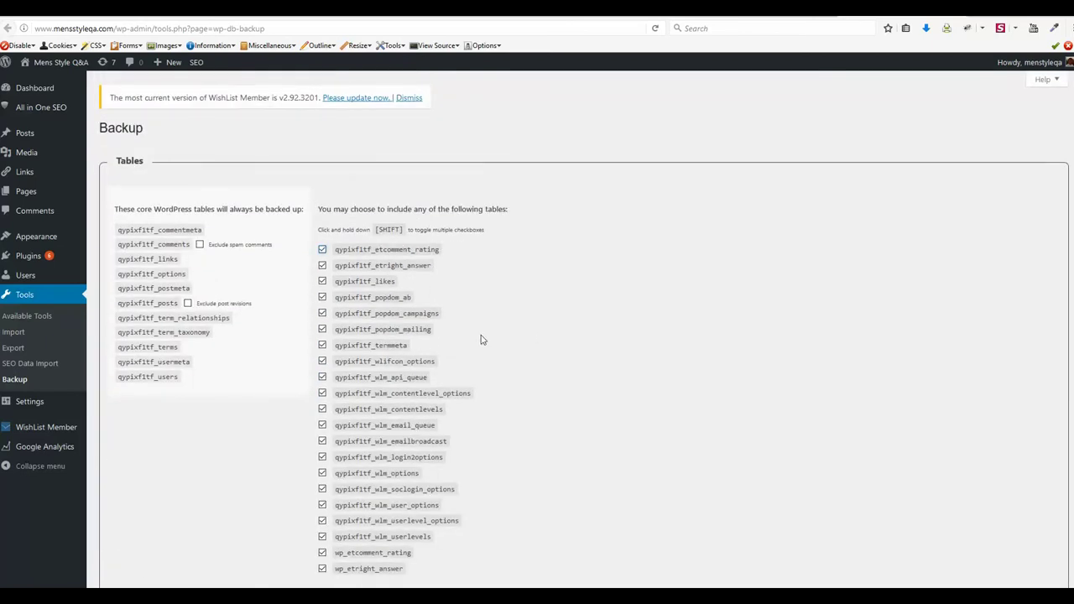
scroll(482, 338, down, 3)
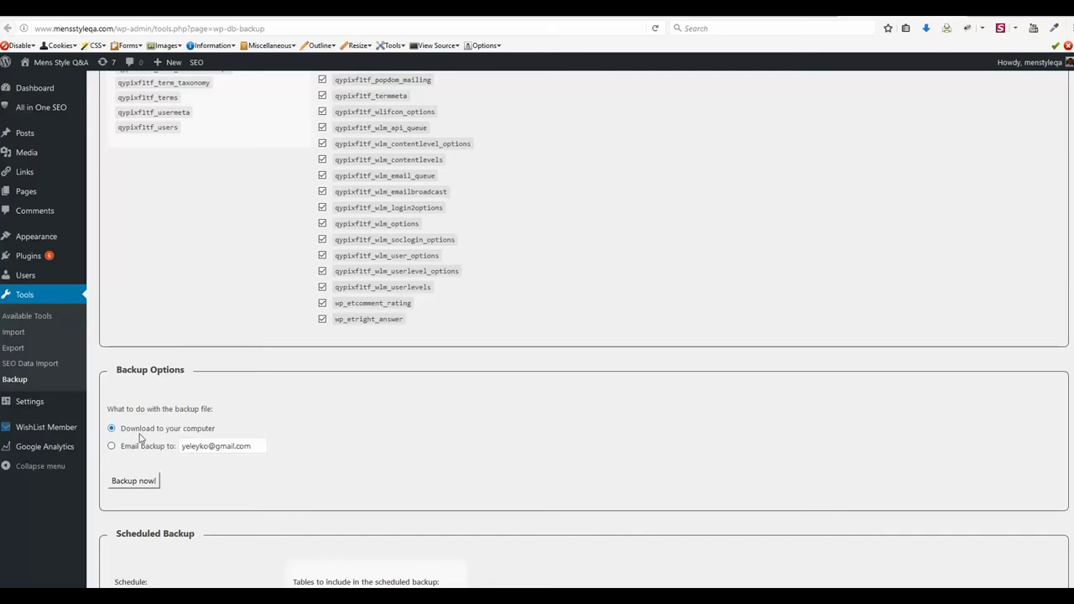
click(134, 482)
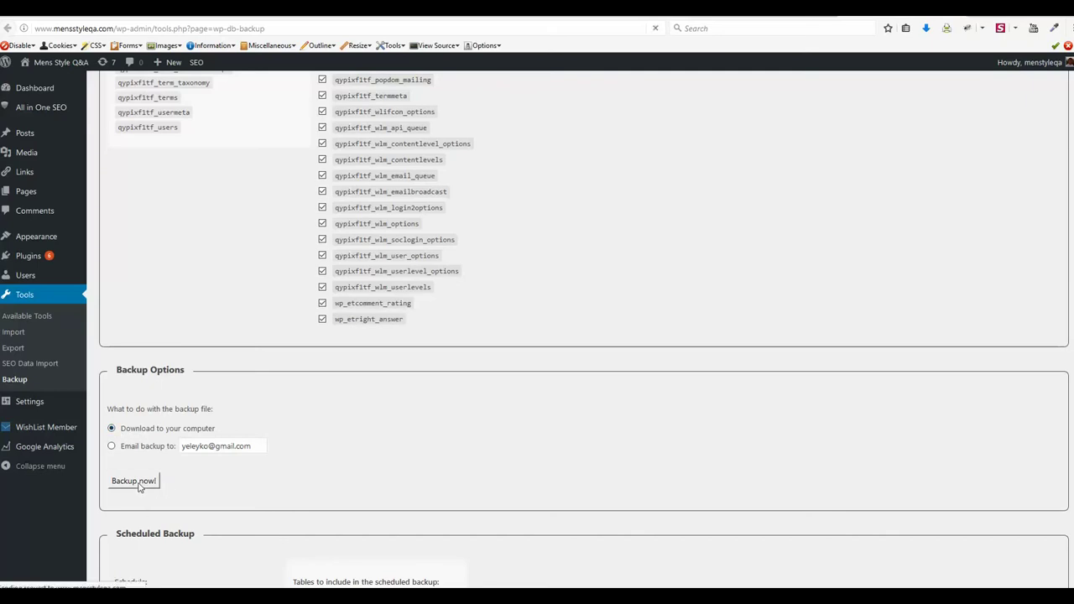
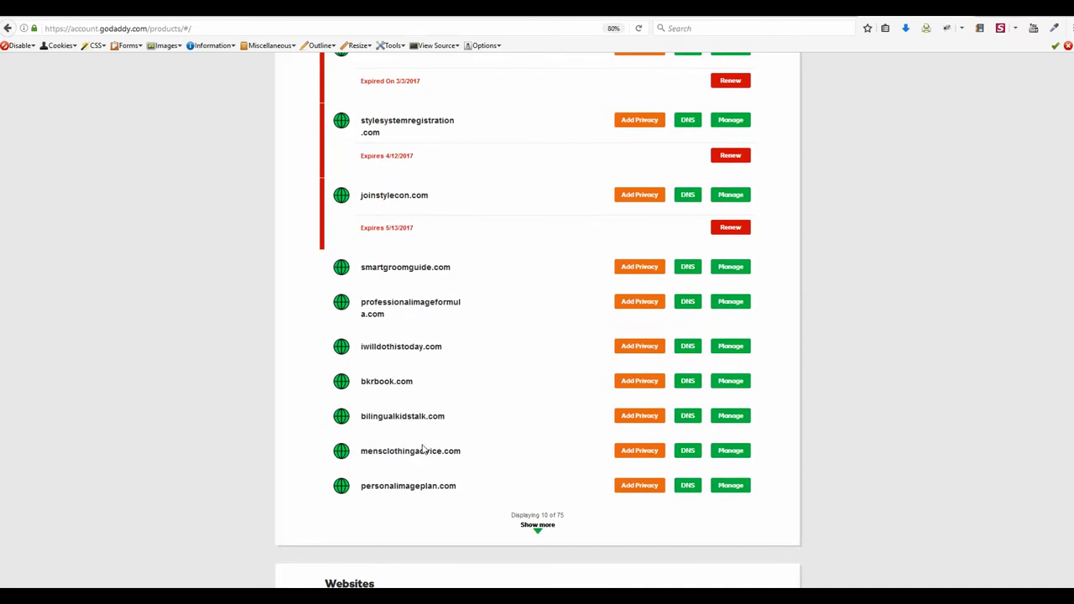
click(535, 532)
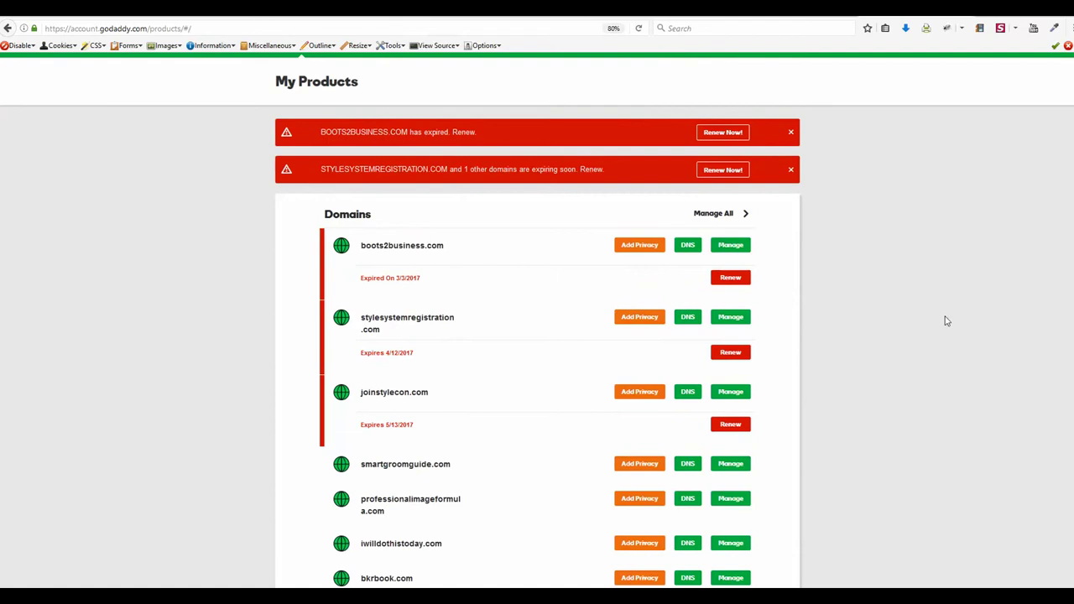
scroll(946, 322, down, 4)
scroll(946, 320, down, 4)
scroll(946, 320, down, 8)
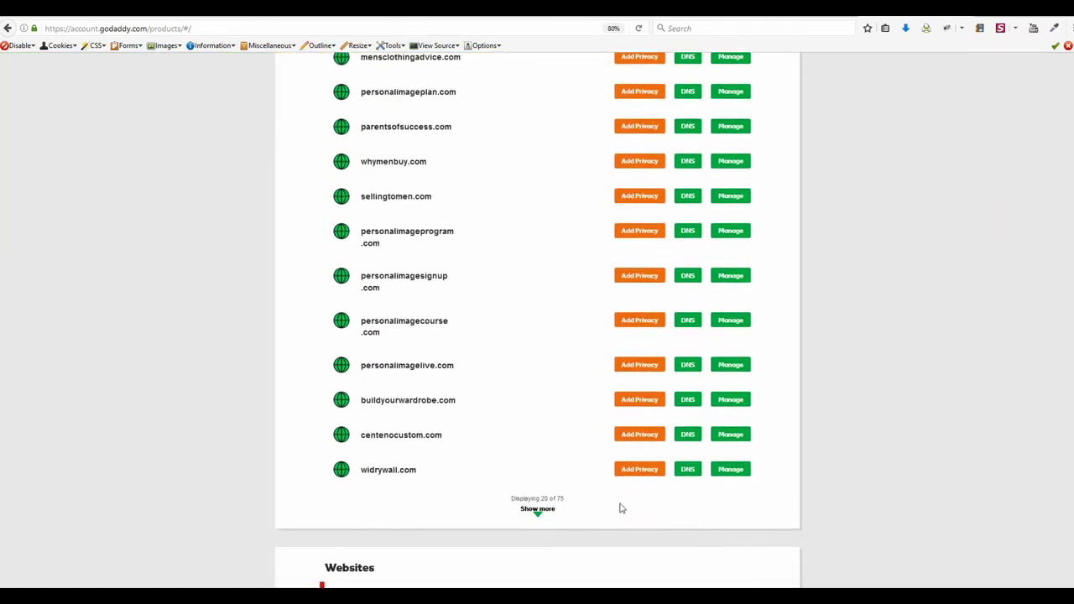
click(536, 512)
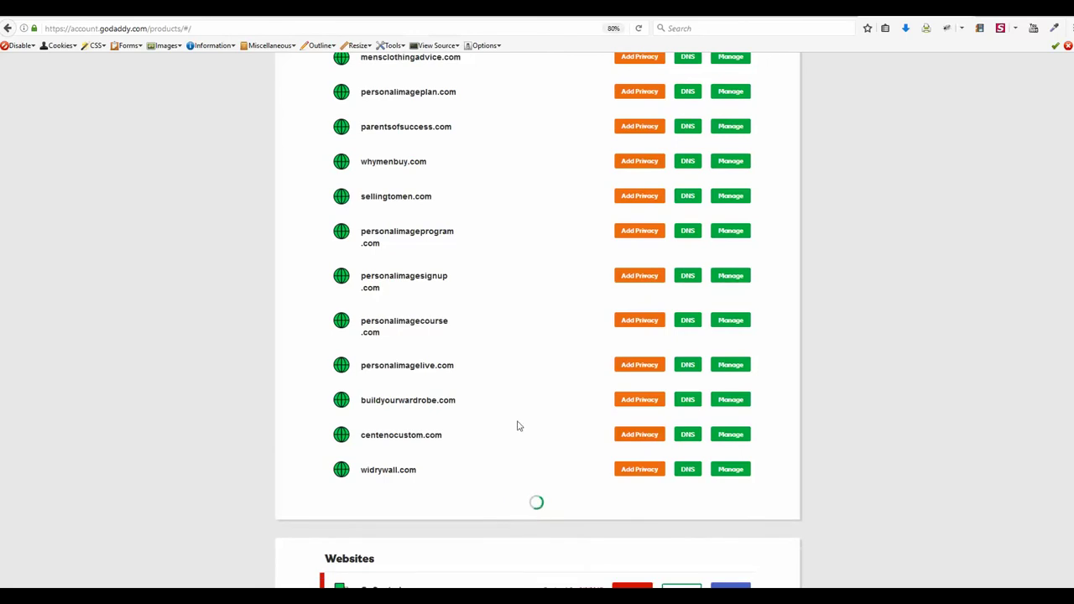
scroll(537, 411, down, 8)
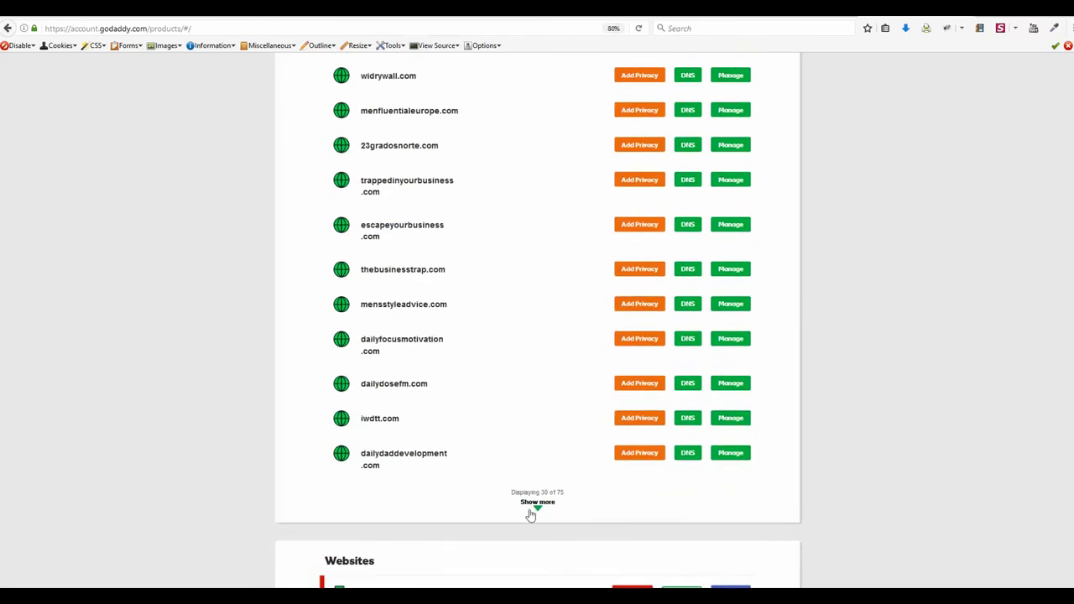
click(537, 505)
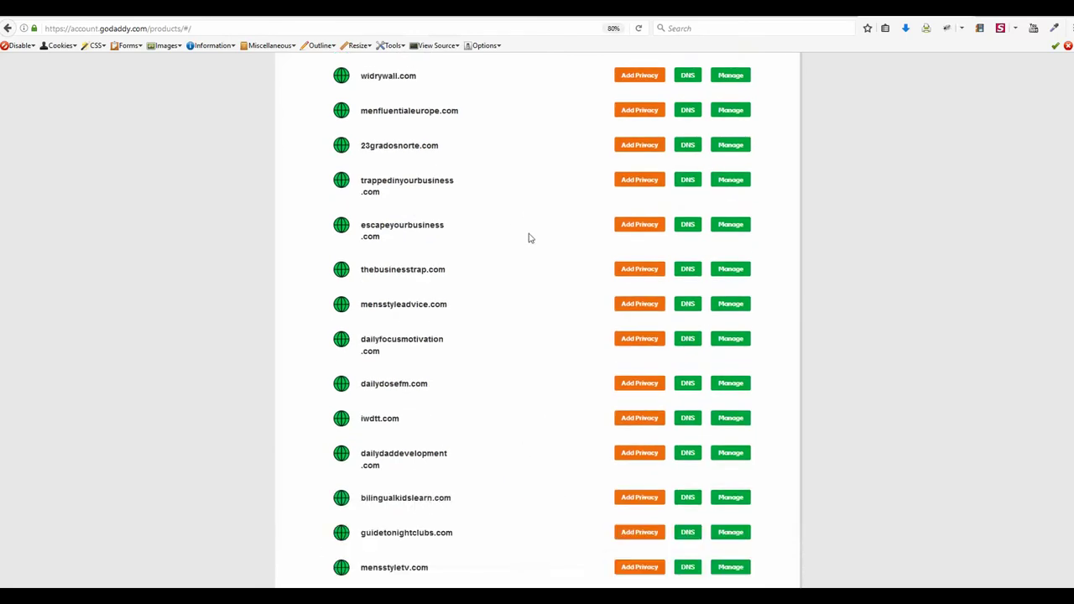
scroll(527, 239, down, 12)
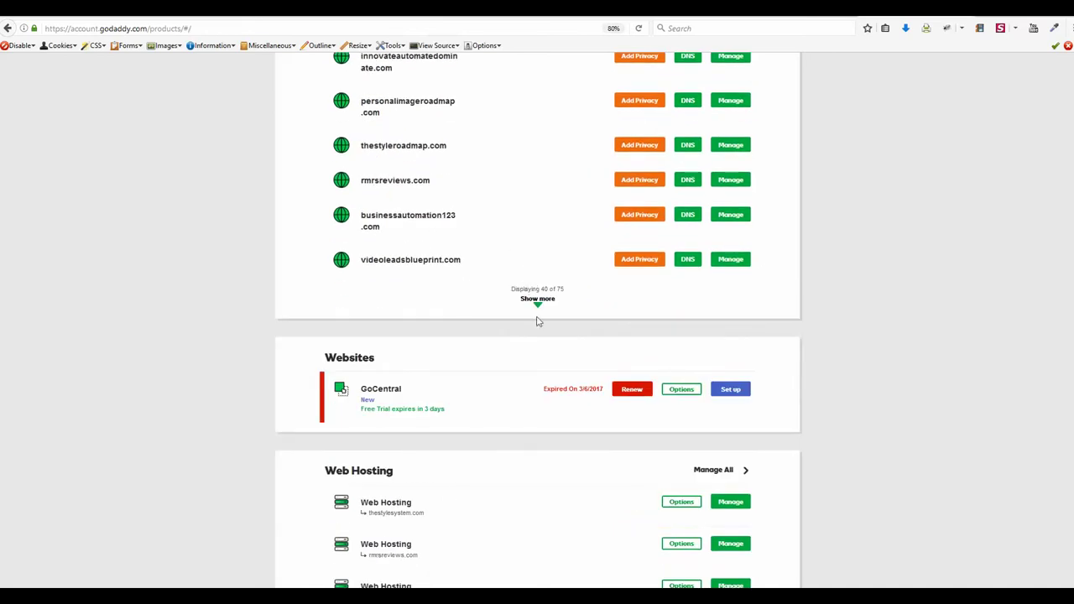
click(538, 305)
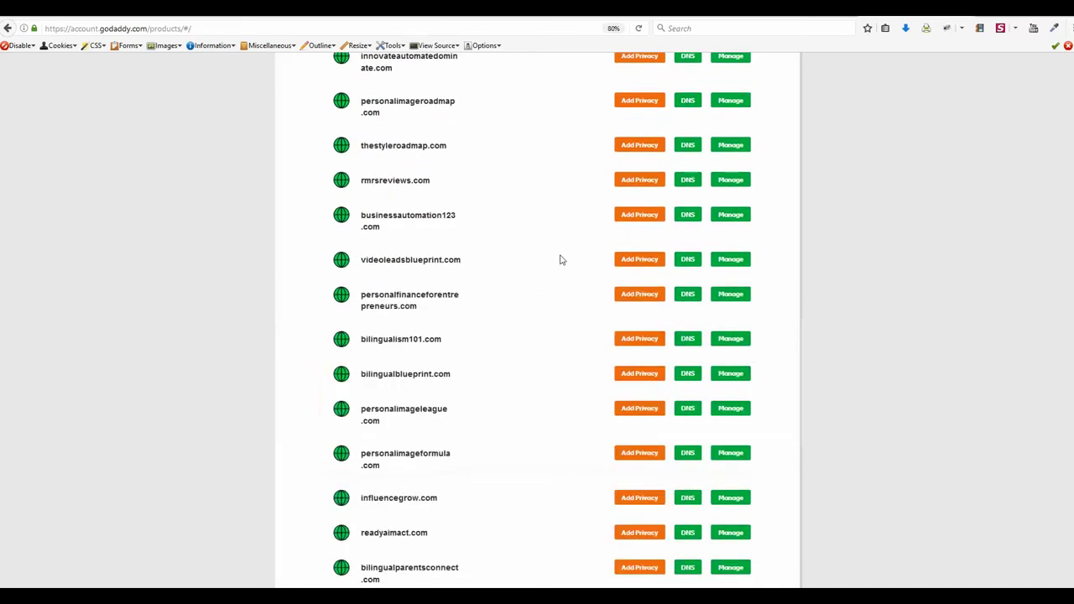
scroll(561, 259, down, 12)
key(ctrl+f)
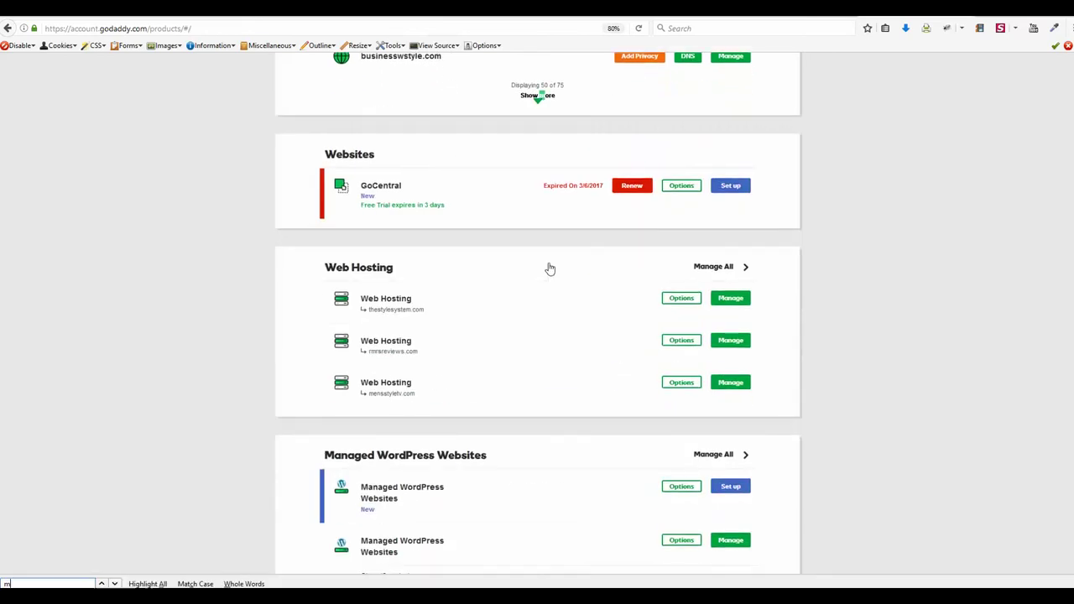
text(mensstyleq)
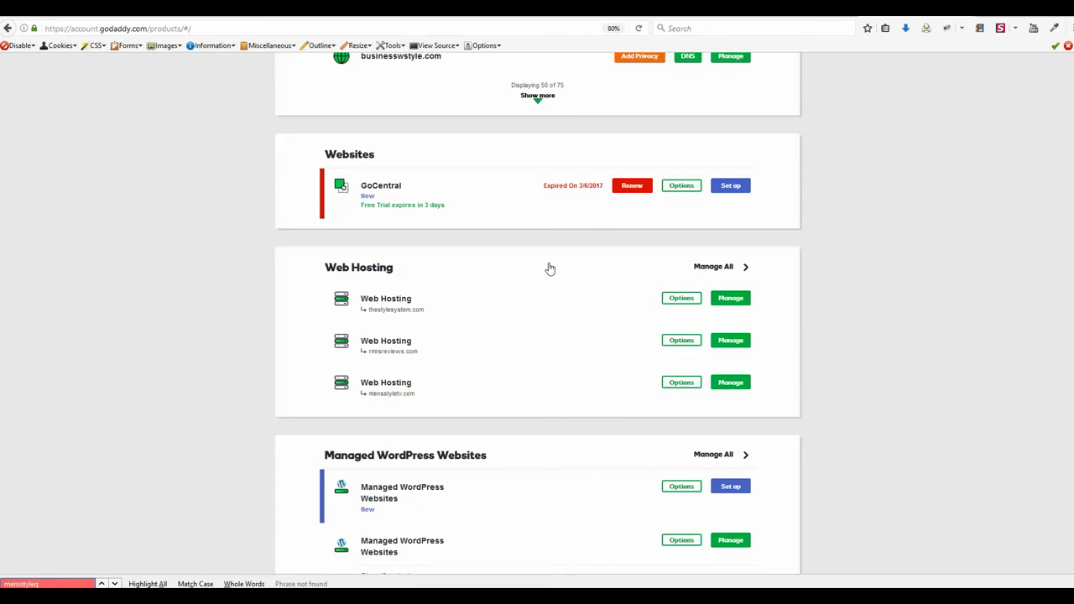
key(BackSpace)
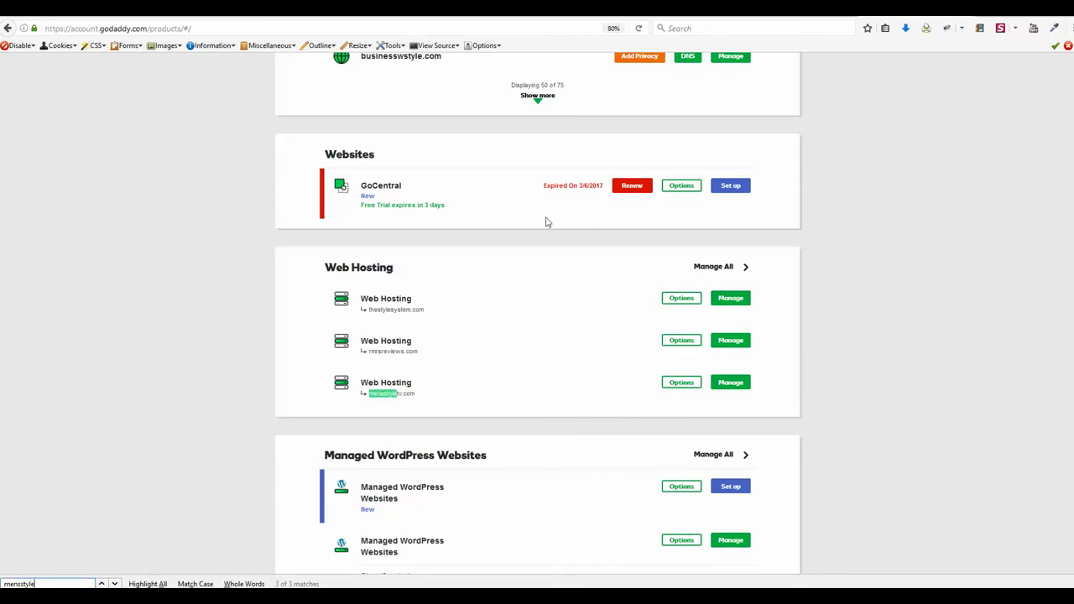
scroll(542, 248, up, 3)
scroll(537, 277, up, 2)
click(540, 302)
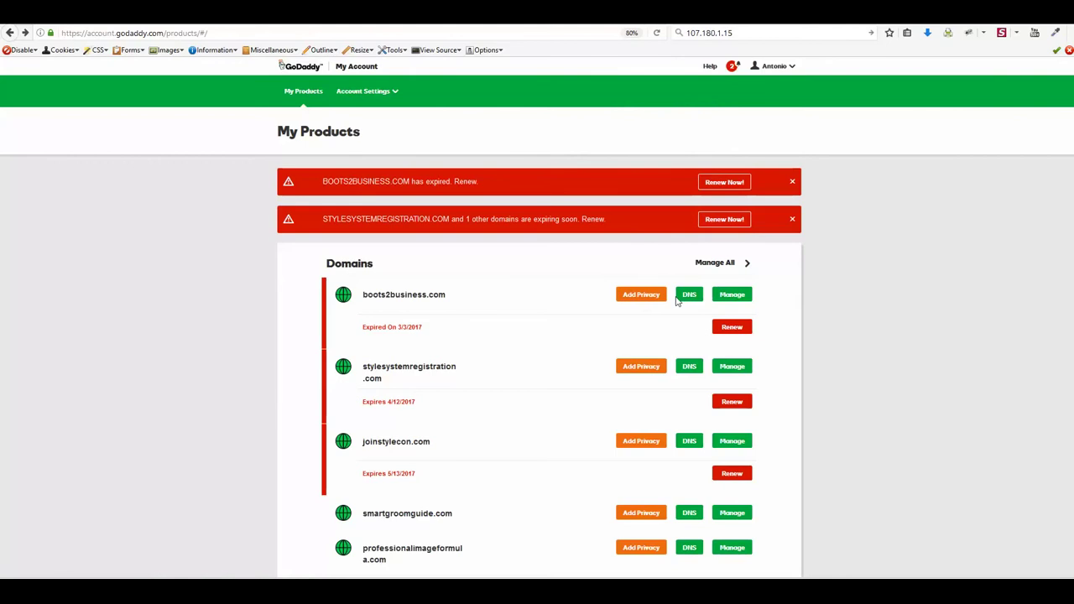
Step: From the full domain list, open Manage DNS for MENSSTYLEQA.COM
click(715, 264)
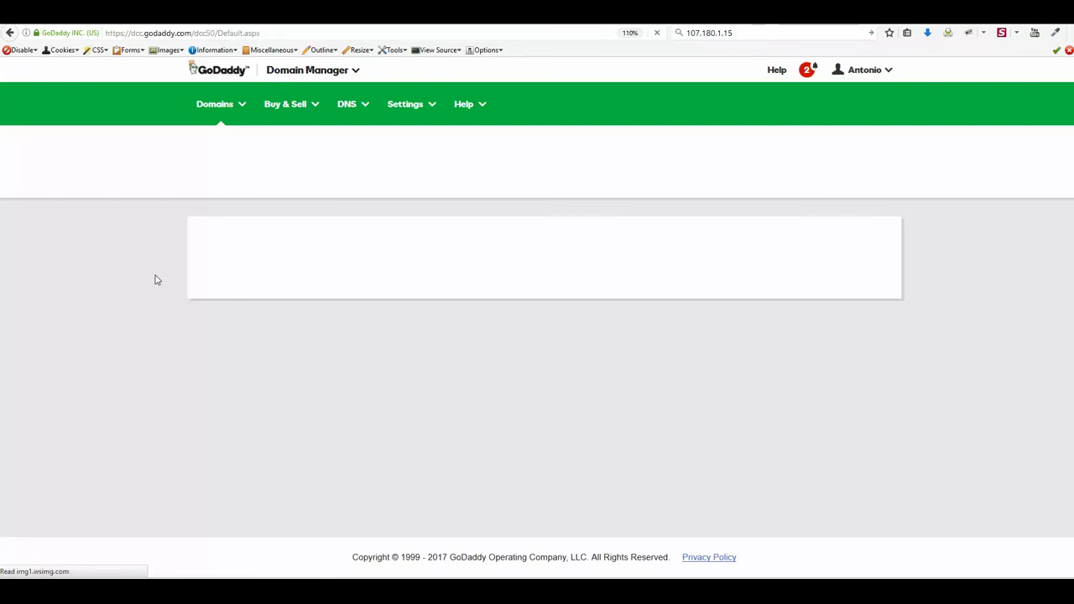
scroll(157, 281, down, 5)
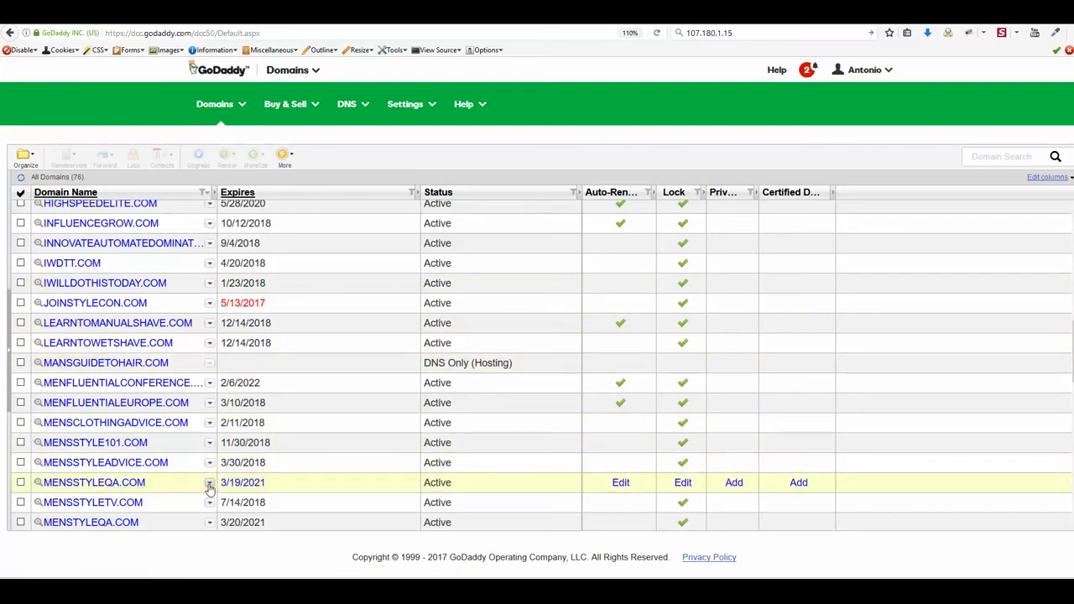
click(209, 486)
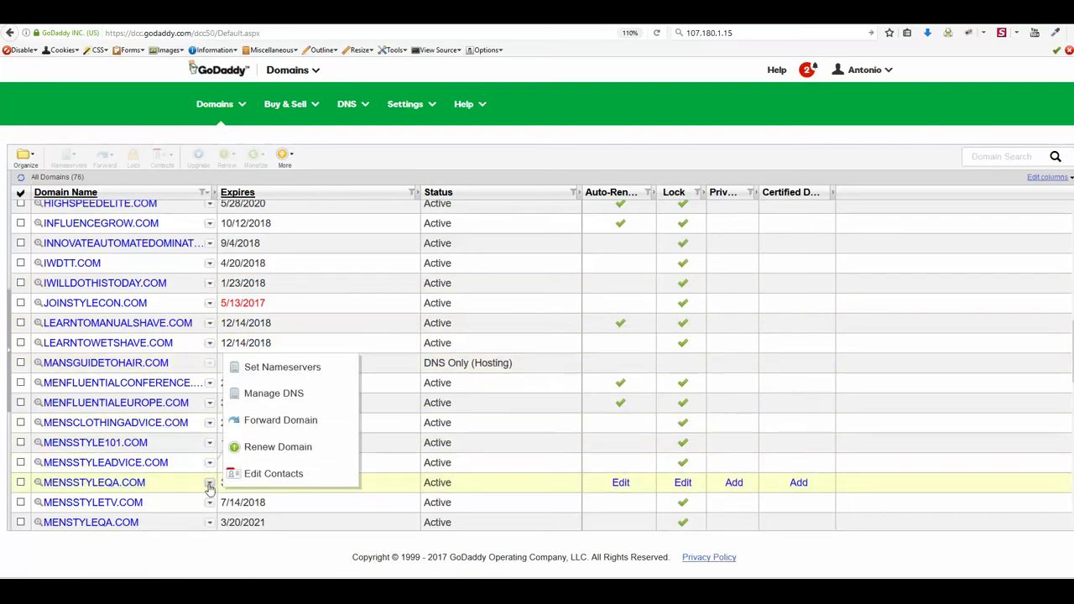
click(274, 393)
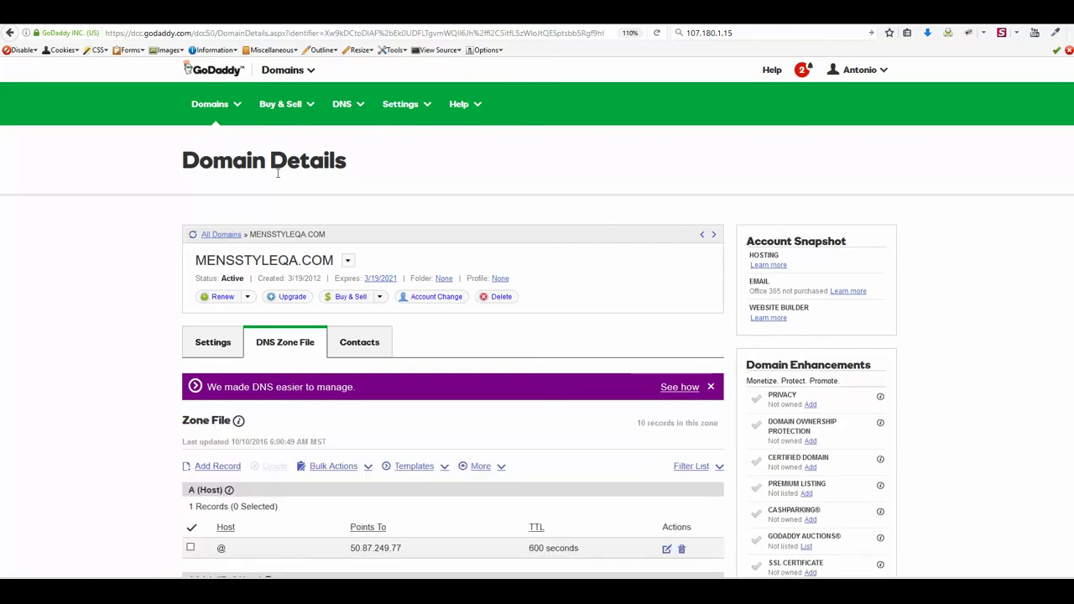
scroll(151, 252, down, 5)
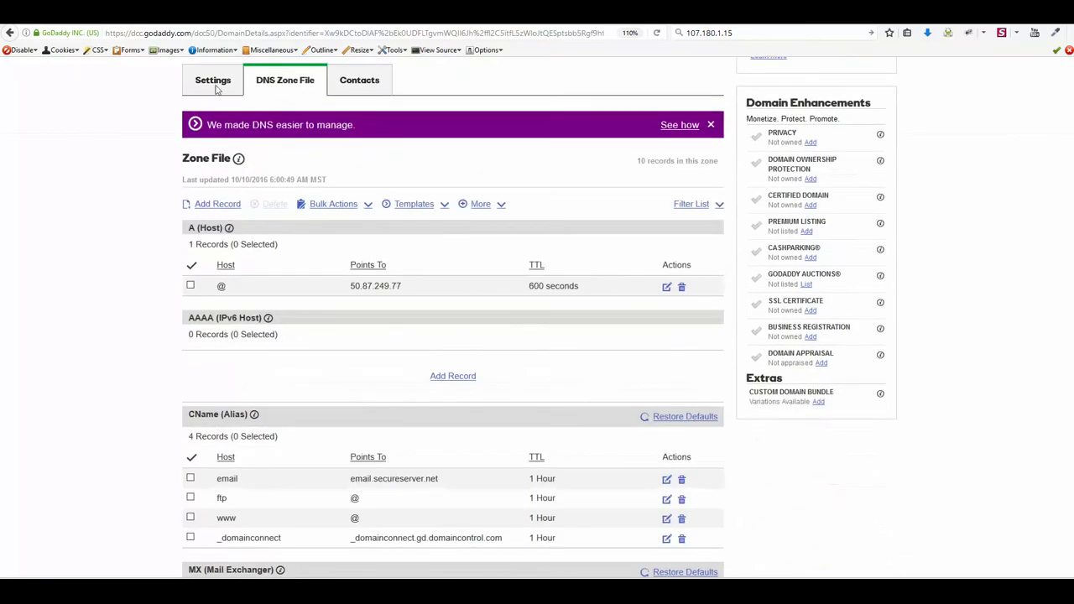
scroll(13, 371, down, 10)
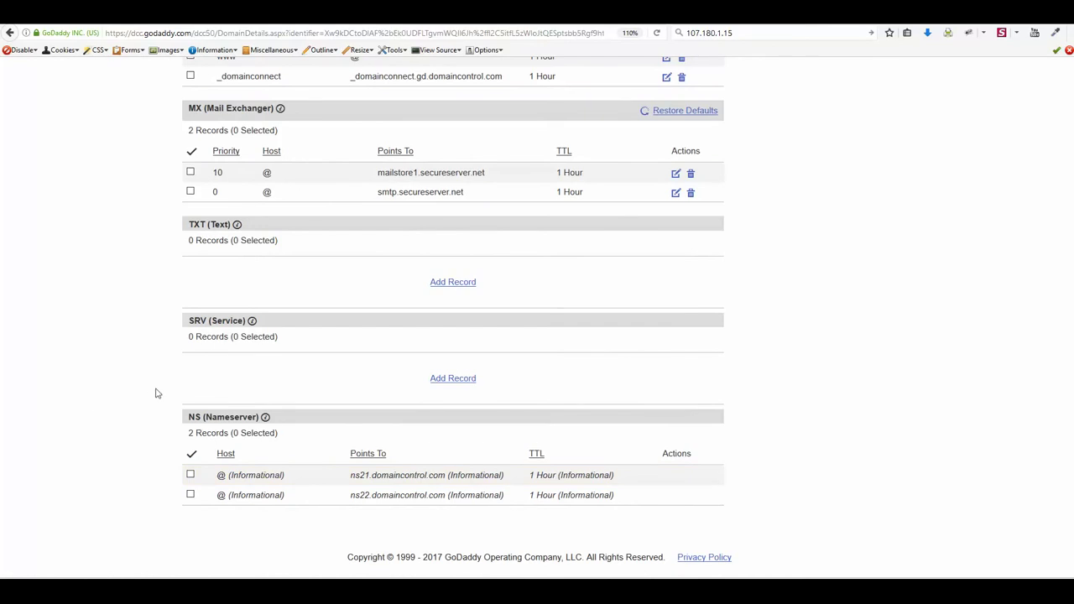
scroll(160, 388, up, 10)
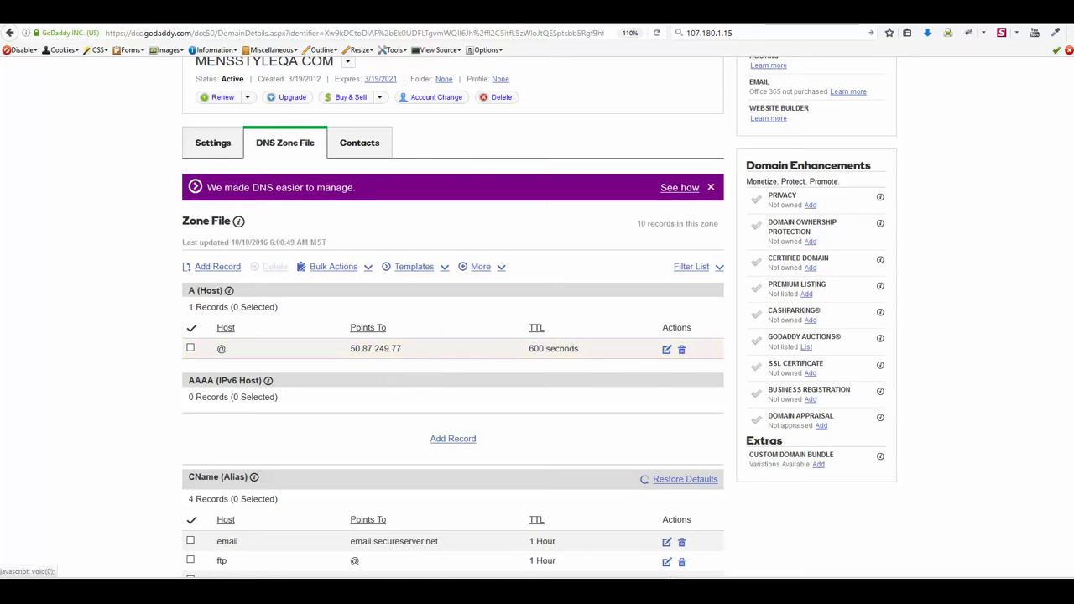
click(688, 32)
click(689, 32)
key(ctrl+c)
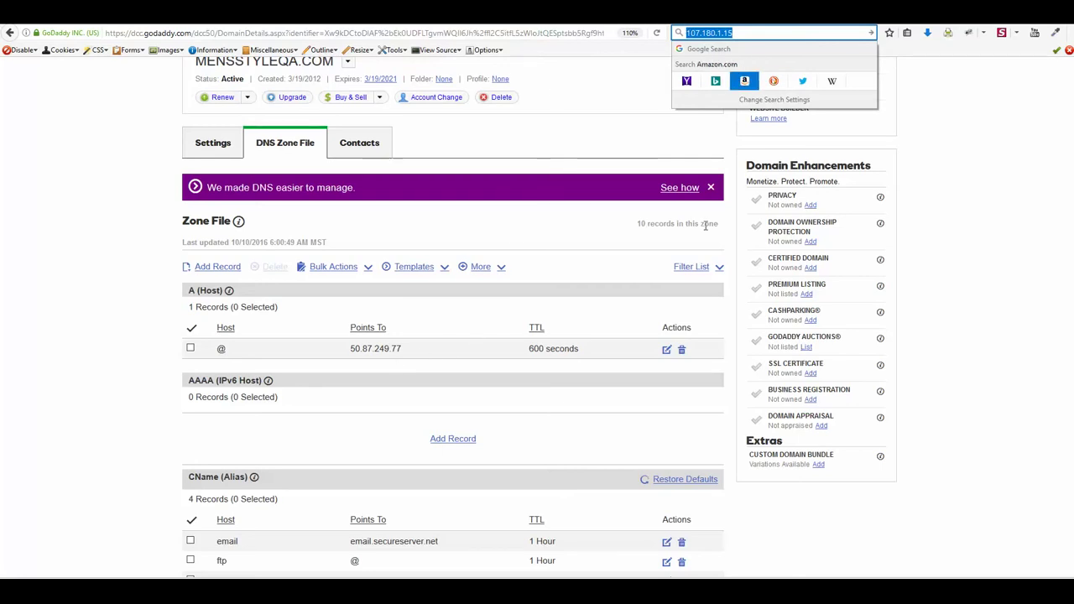
click(669, 353)
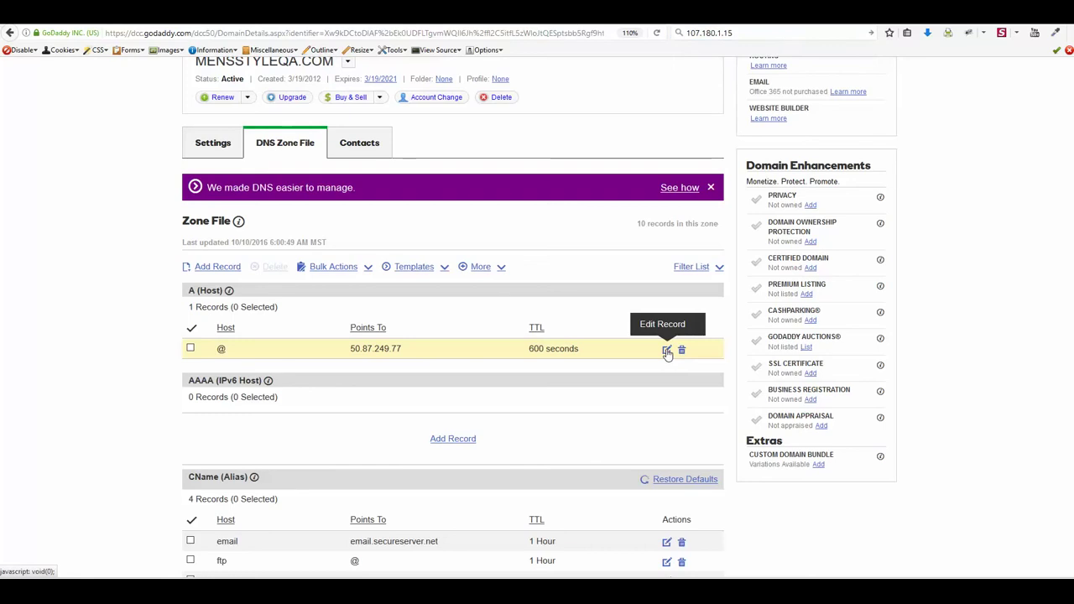
Step: Replace the A record's 50.87.249.77 address with 107.180.1.15 and apply the edit
click(667, 351)
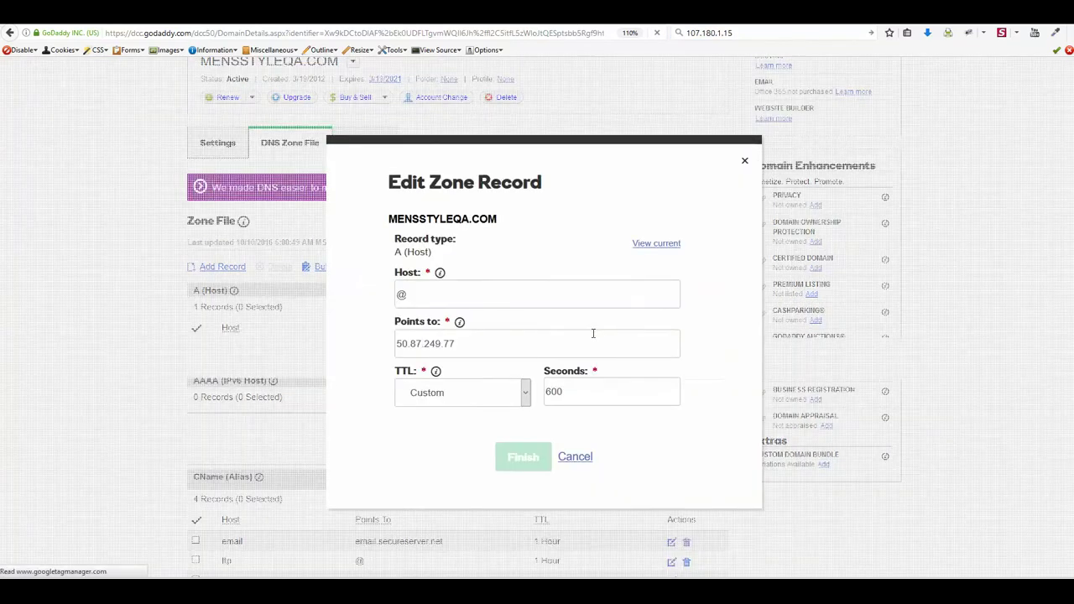
drag(475, 341, 382, 344)
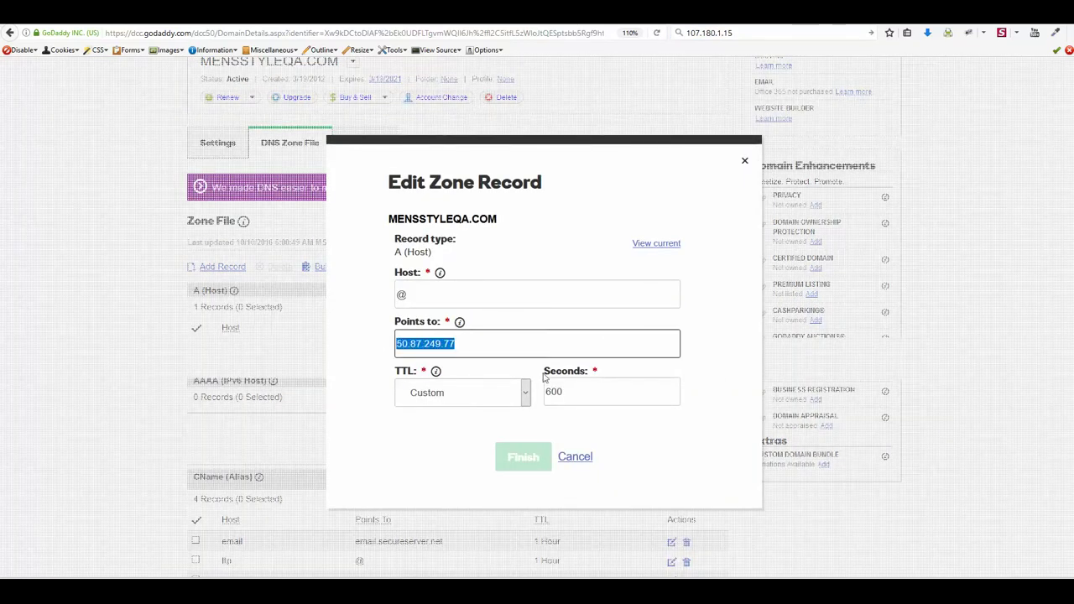
key(ctrl+v)
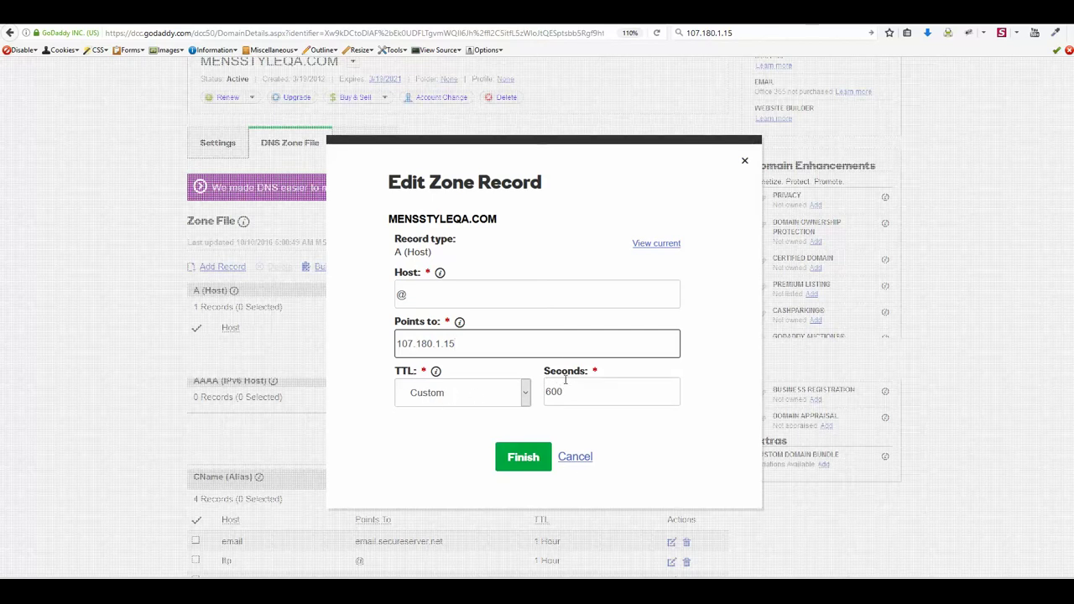
click(525, 464)
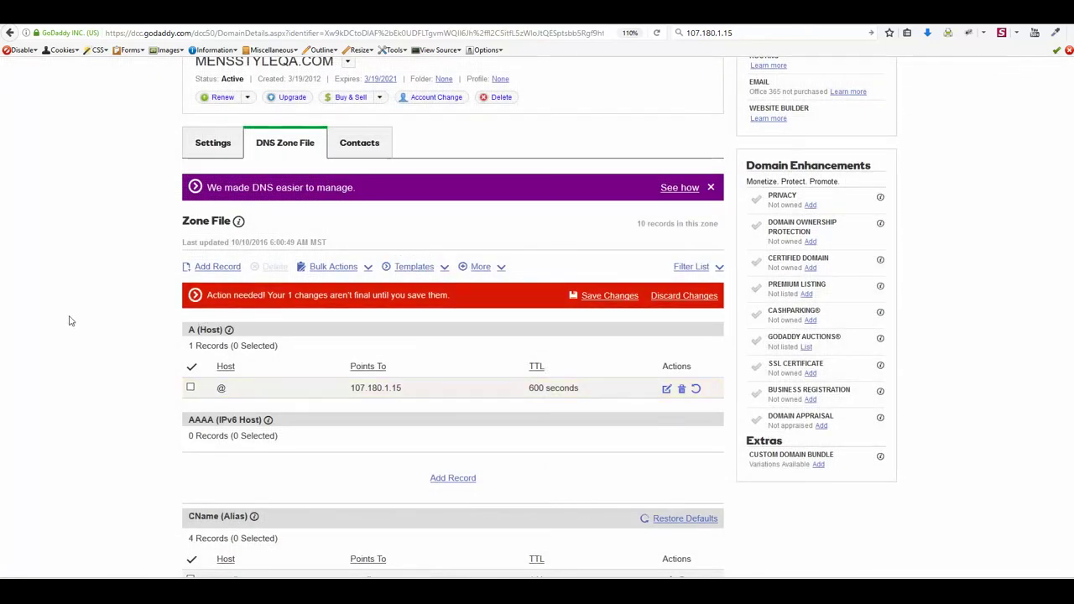
Step: Save the pending A record change in the zone file
click(602, 298)
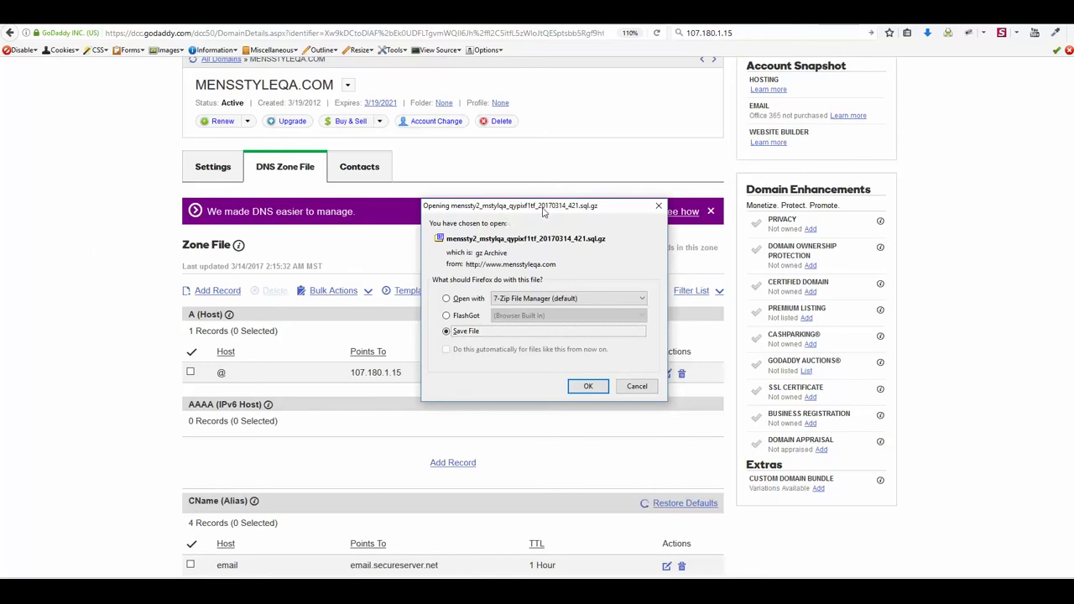
Step: Save mensstyl2_mstylqa_qypixf1tf_20170314_421.sql.gz into the Desktop's Site moving folder
click(590, 388)
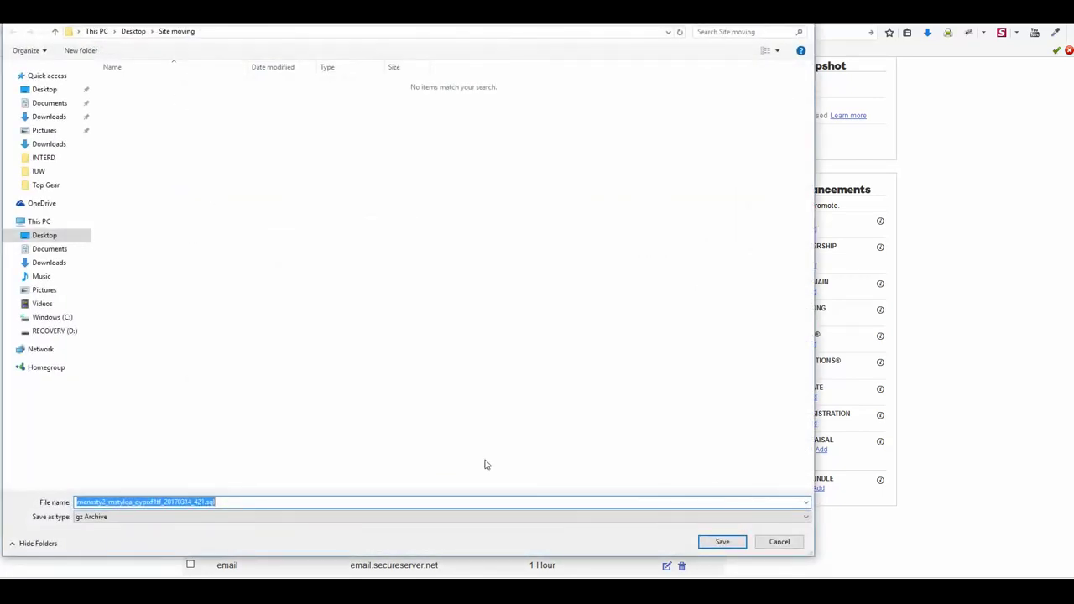
click(722, 543)
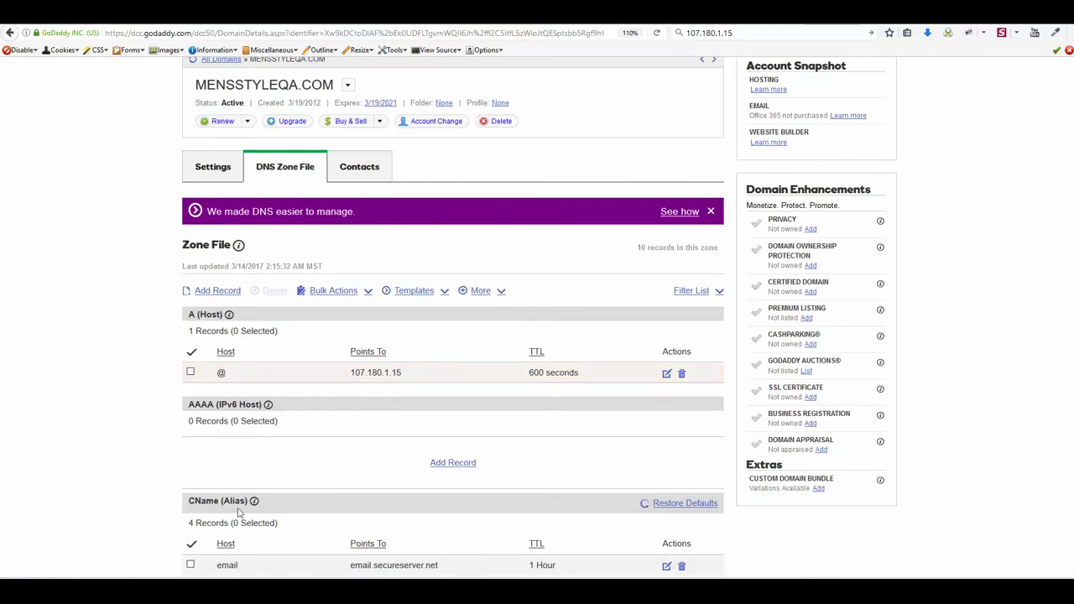
Step: In the Word checklist, change the heading's 'Current' hosting wording to 'New'
mouse_move(235, 589)
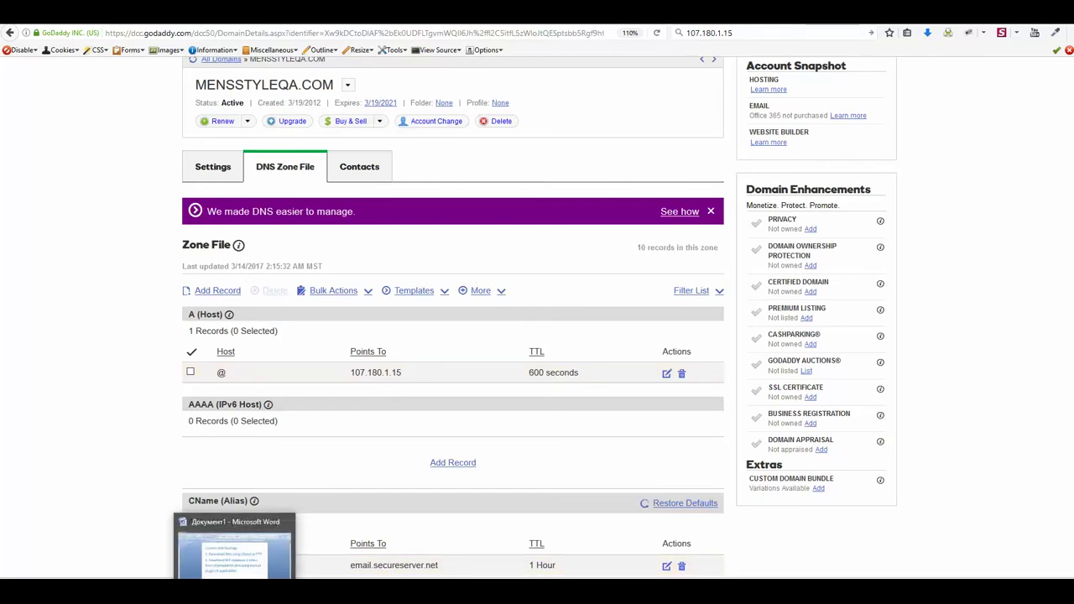
click(235, 589)
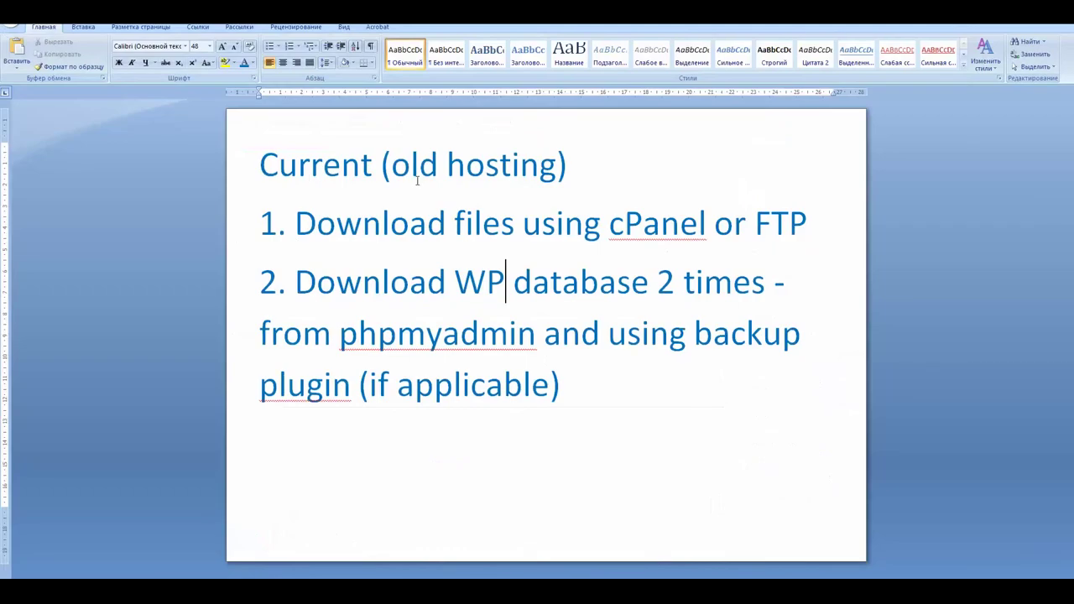
double_click(305, 168)
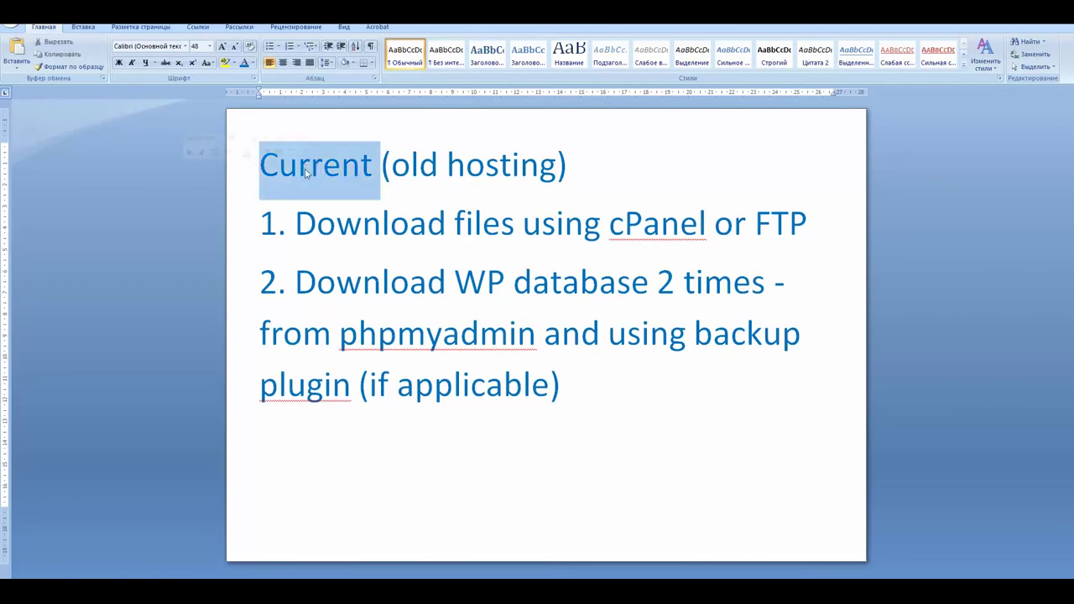
text(New)
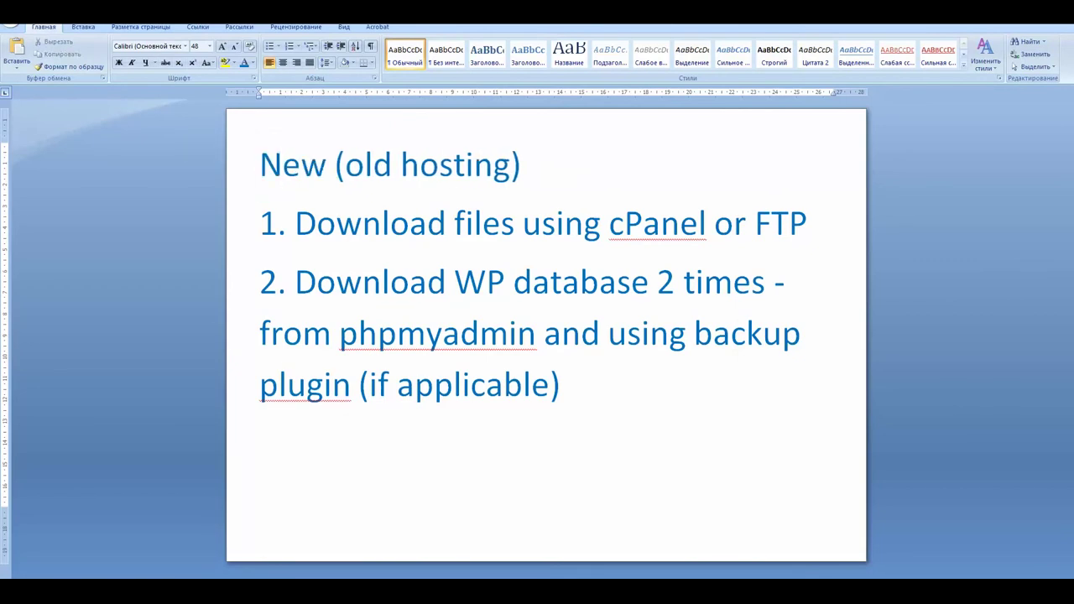
key(Delete)
key(Delete)
key(Delete)
key(Delete)
key(Delete)
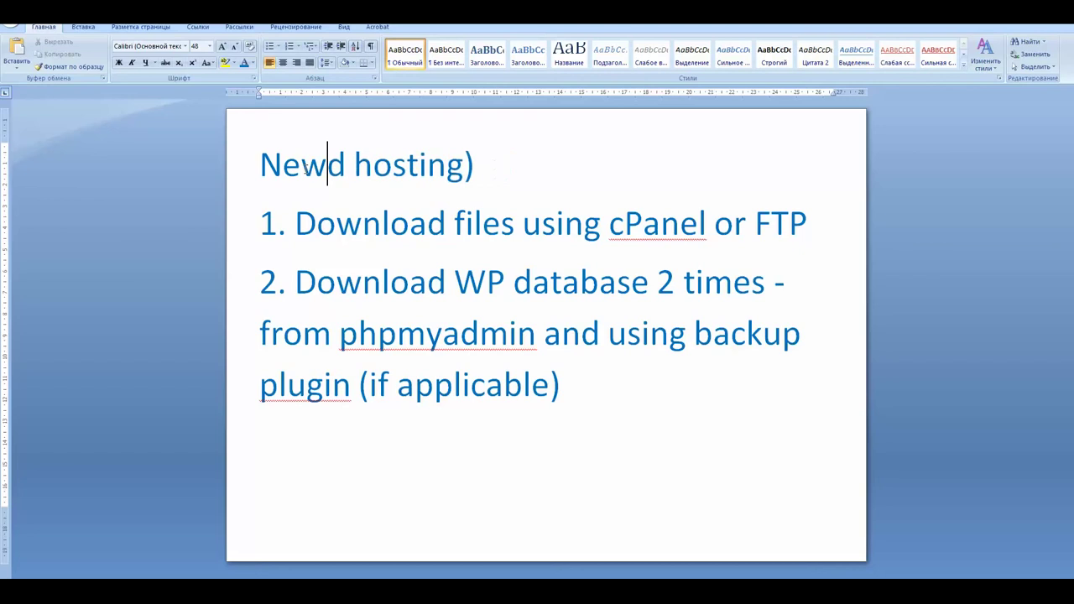
Step: Replace the old steps with 'Change the @ record (or CNAME)' and 'Leave DNS as is', then start '2.'
drag(297, 222, 612, 403)
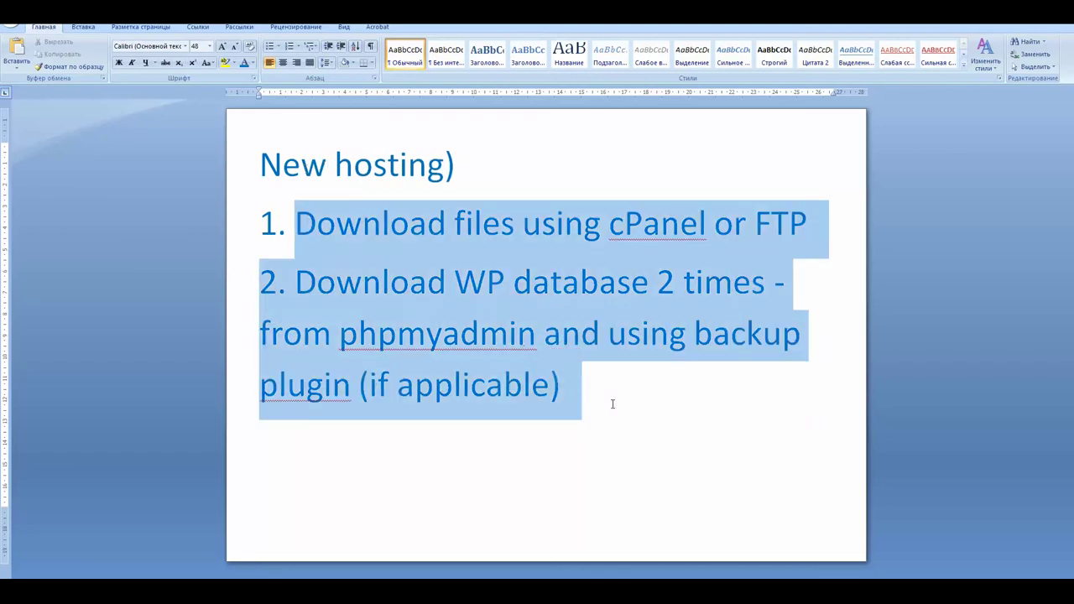
text(Change the)
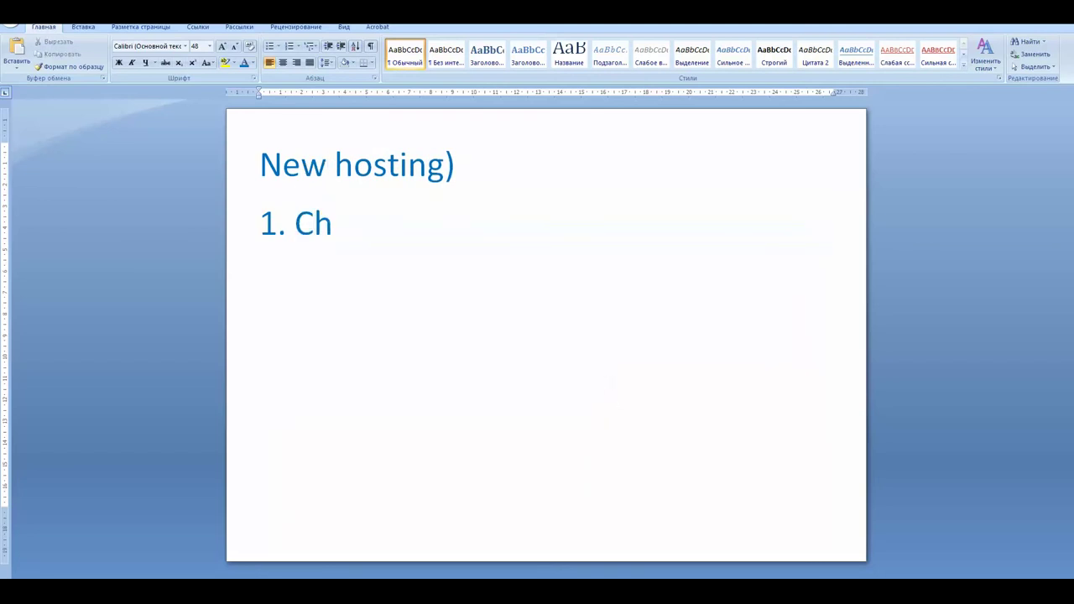
text( @ re)
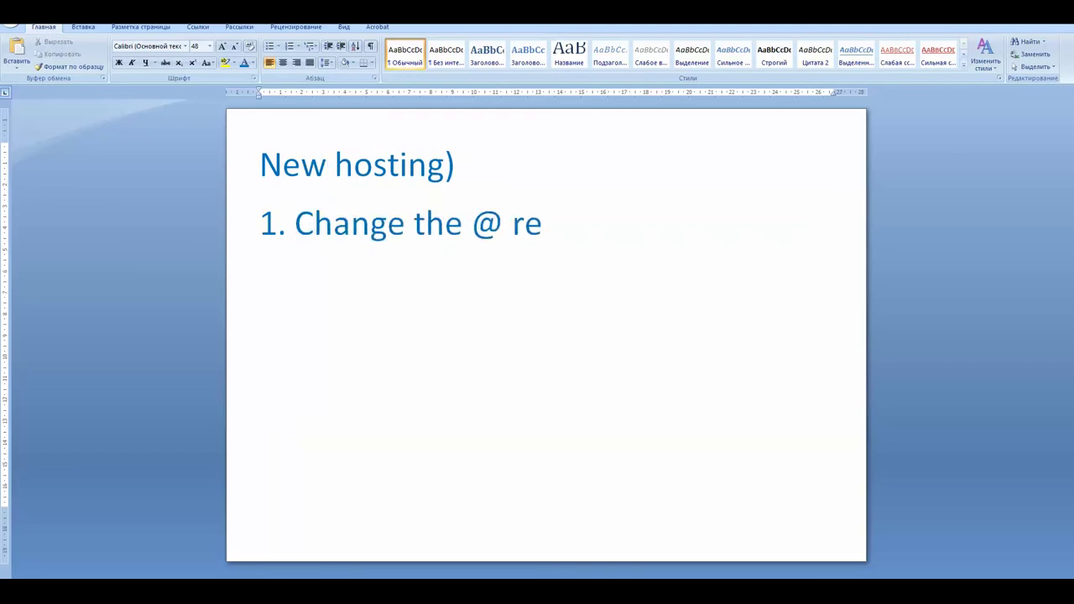
text(cord (or CNAME)
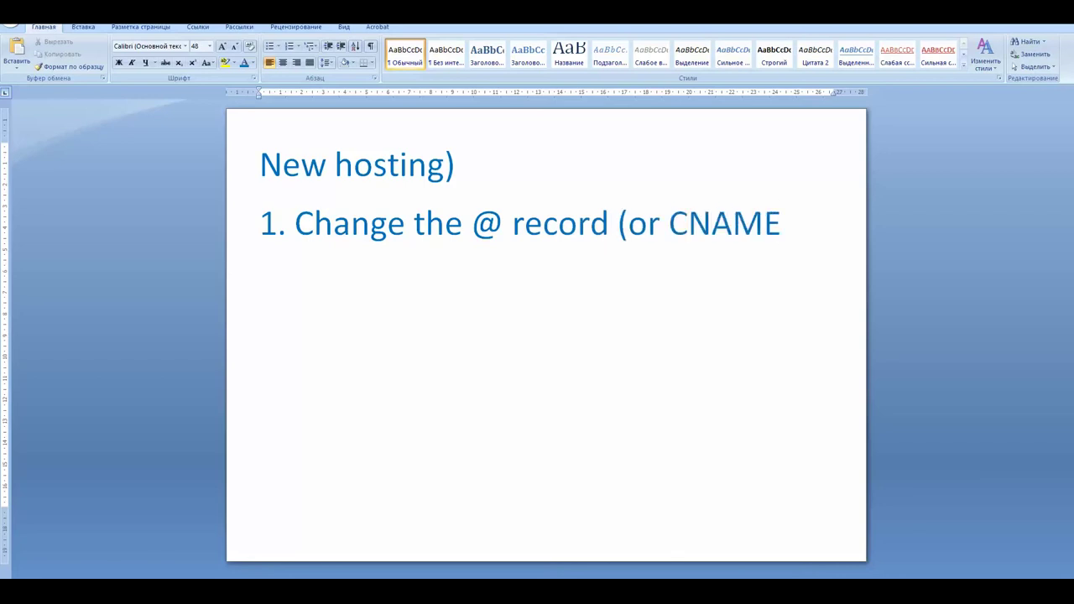
text())
key(Return)
text(Leave DNS)
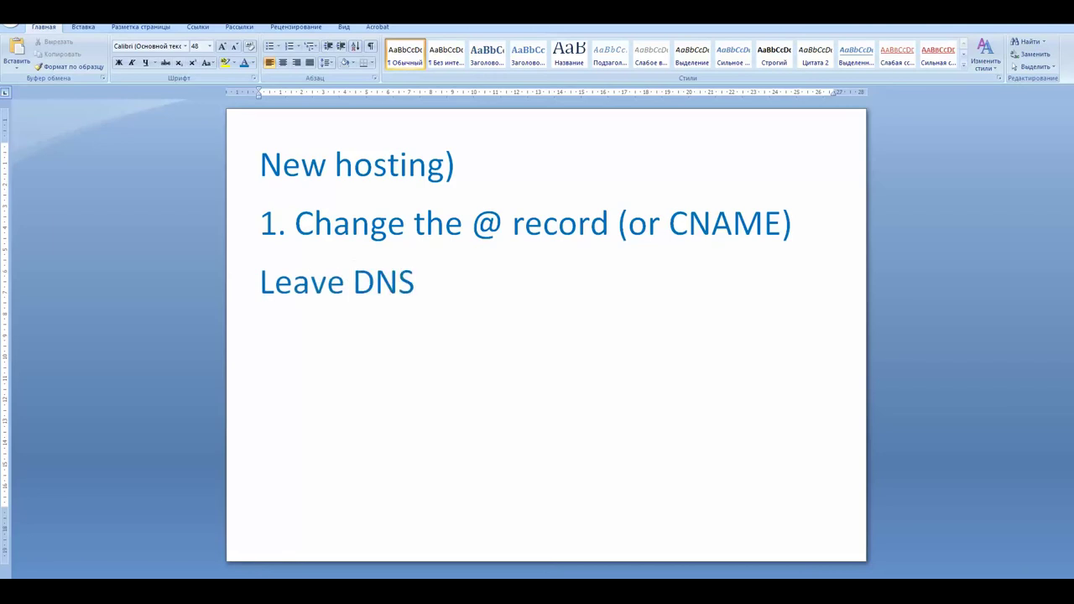
text( as is)
key(Return)
text(2.)
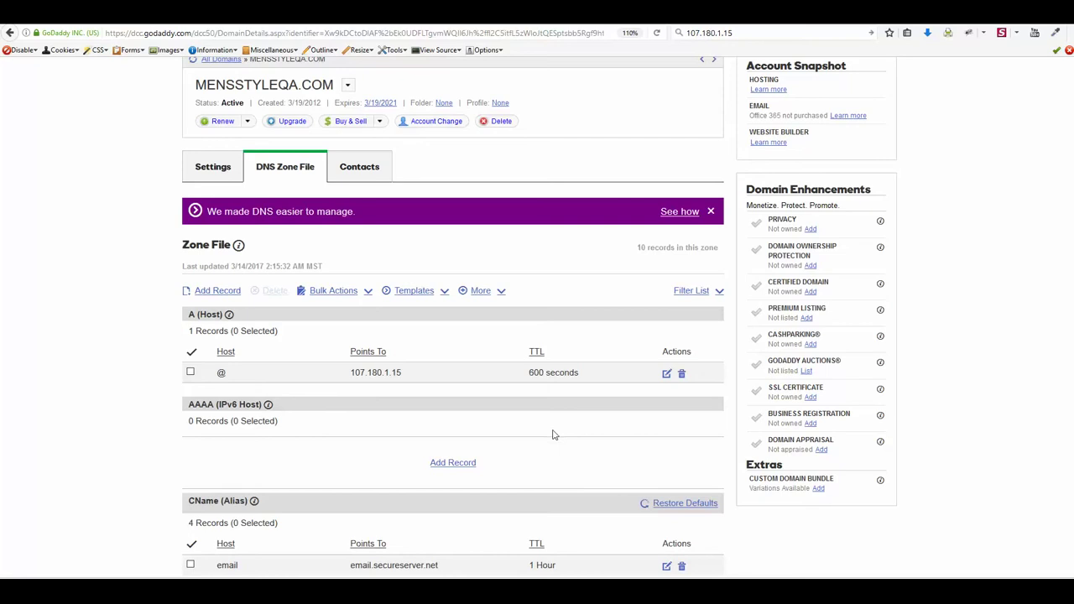
Step: Leave the MENSSTYLEQA.COM details for My Products and scroll down to the Web Hosting plans
scroll(491, 390, up, 4)
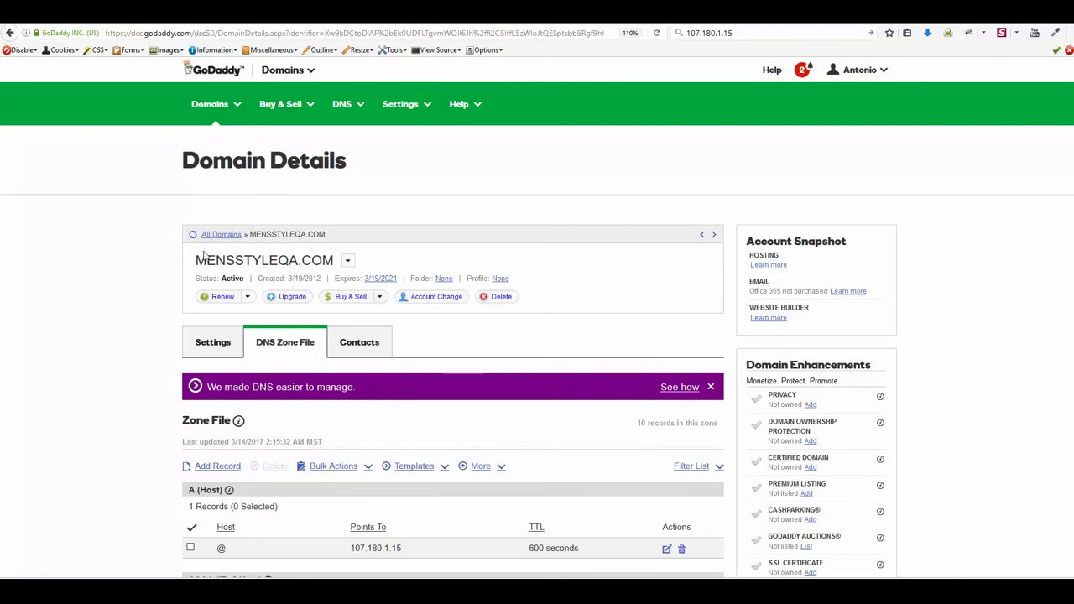
drag(197, 261, 336, 264)
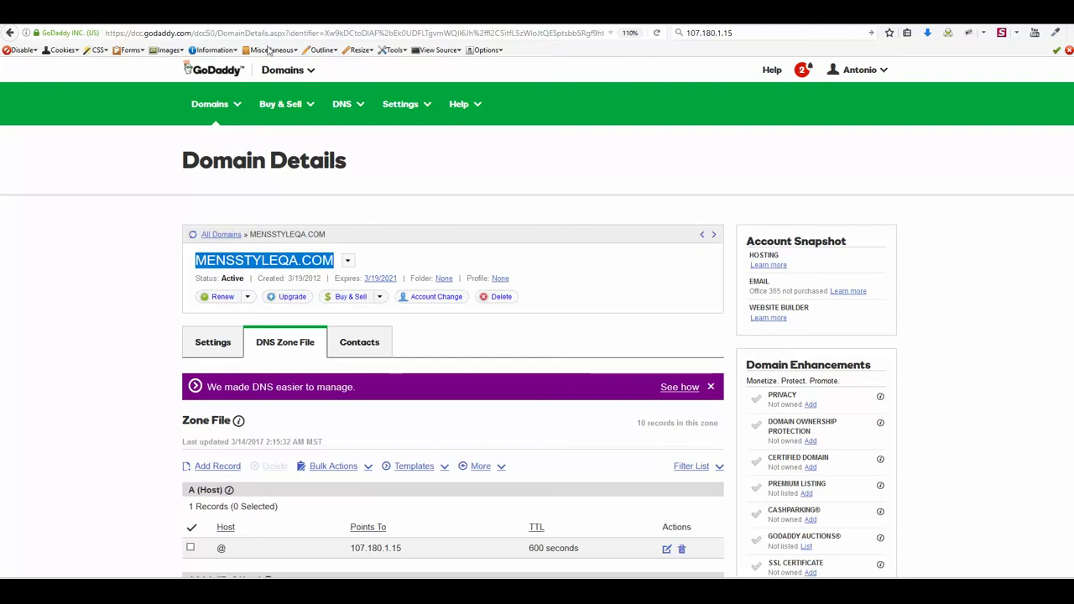
click(883, 73)
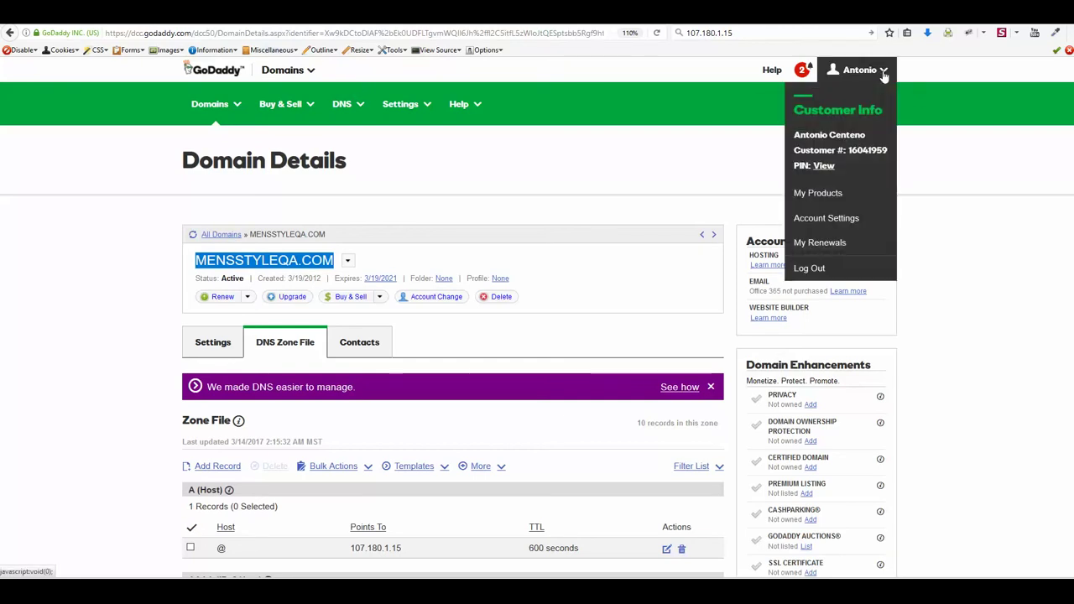
right_click(8, 36)
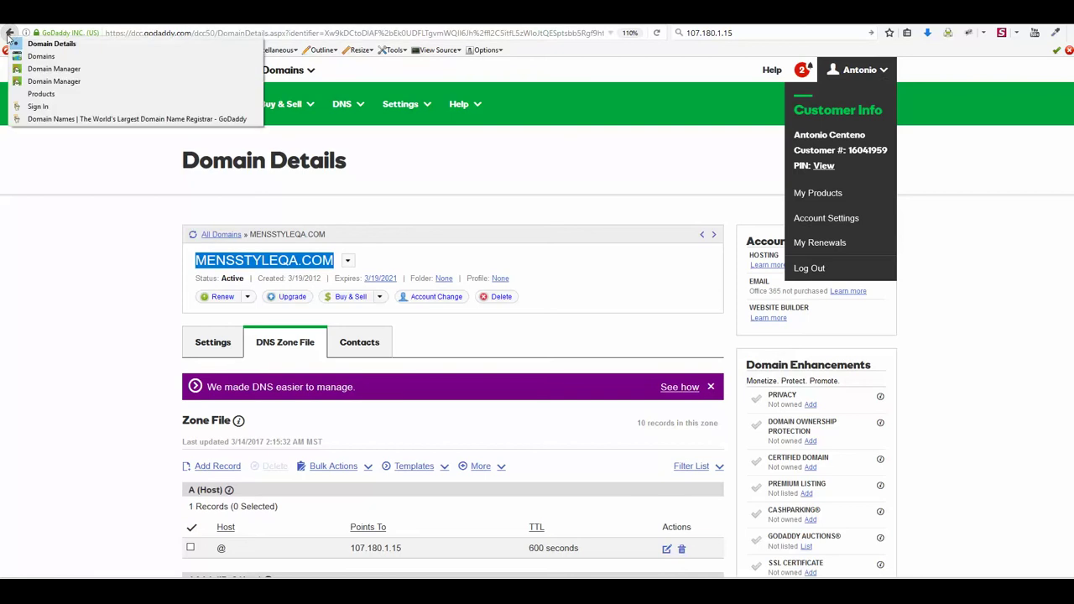
click(38, 94)
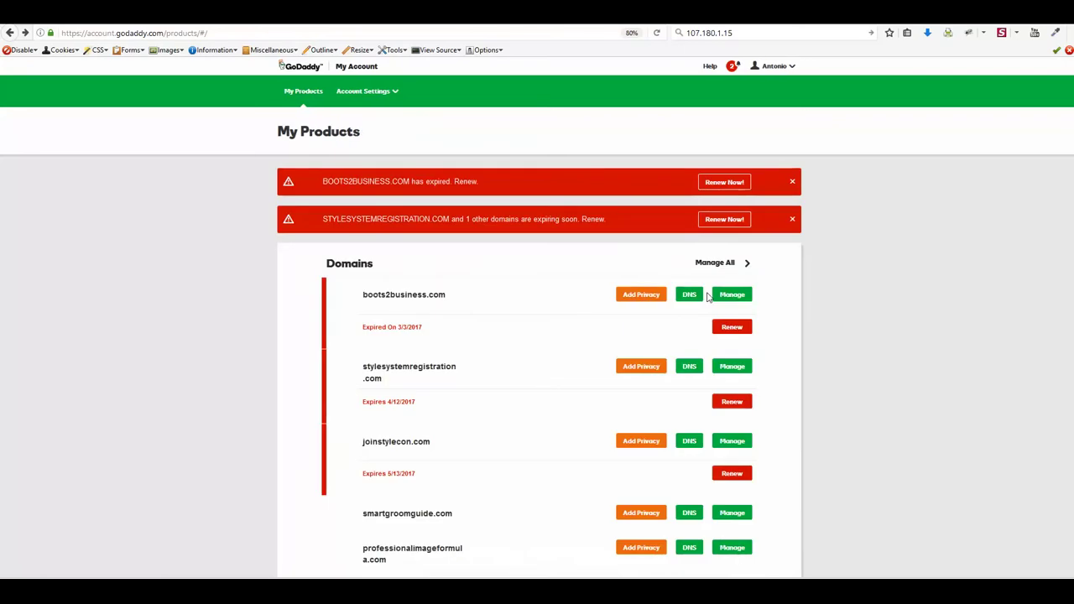
scroll(509, 338, down, 10)
scroll(512, 337, down, 5)
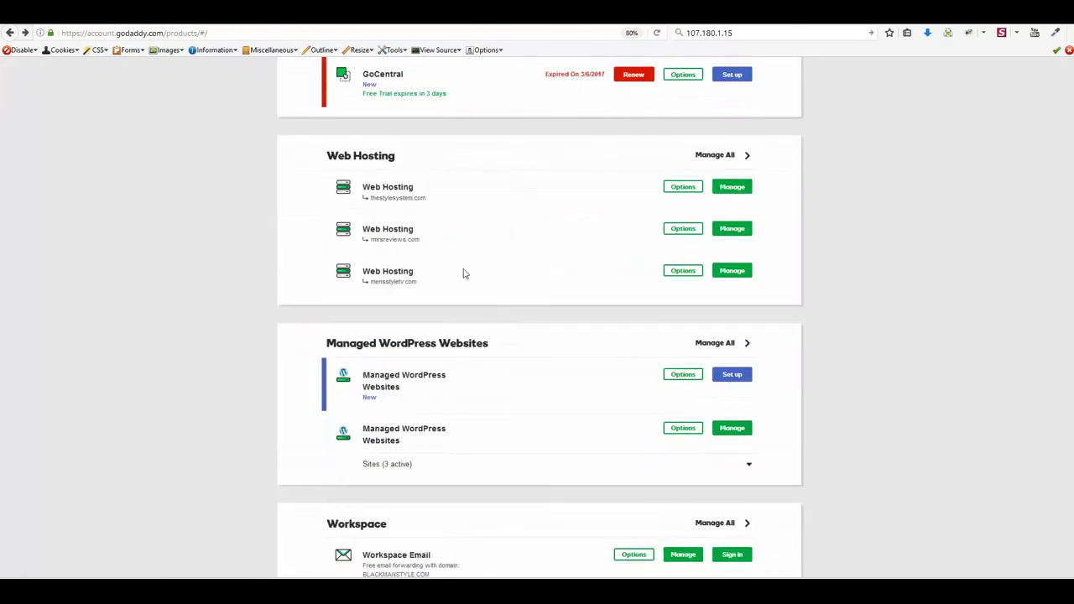
Step: Manage the mensstyletv.com Web Hosting plan to reach its cPanel tools
click(732, 273)
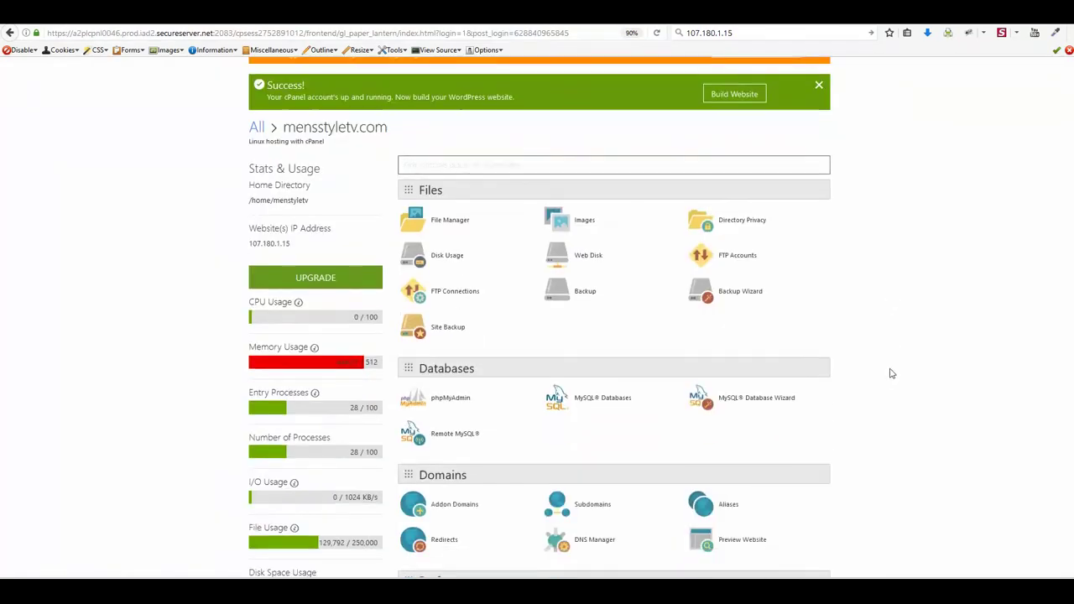
scroll(893, 373, down, 3)
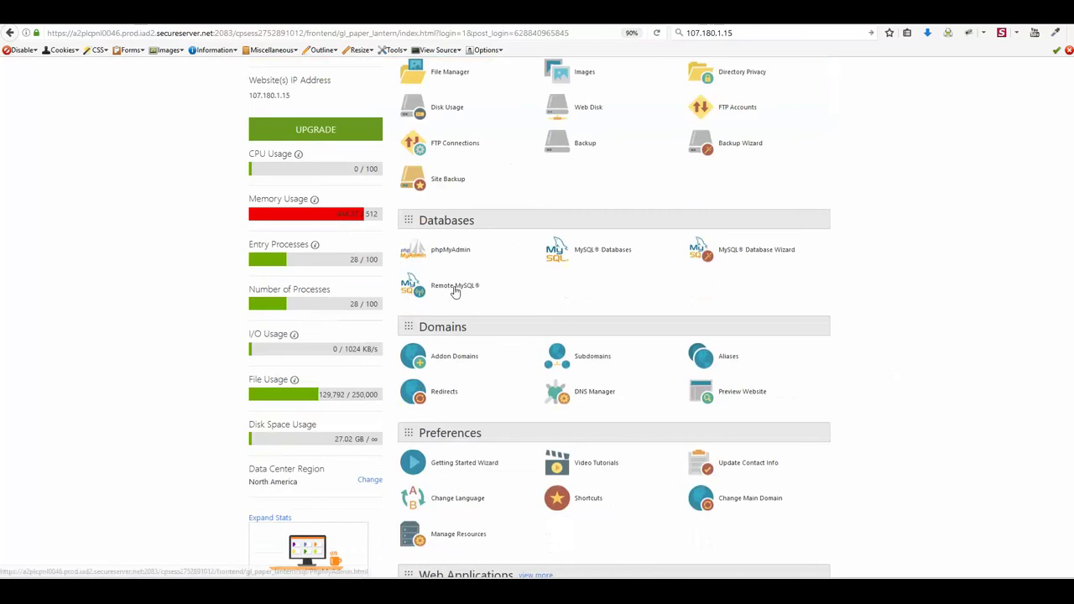
Step: In Addon Domains, enter mensstyleqa.com, let subdomain and document root auto-fill, and add it
click(445, 361)
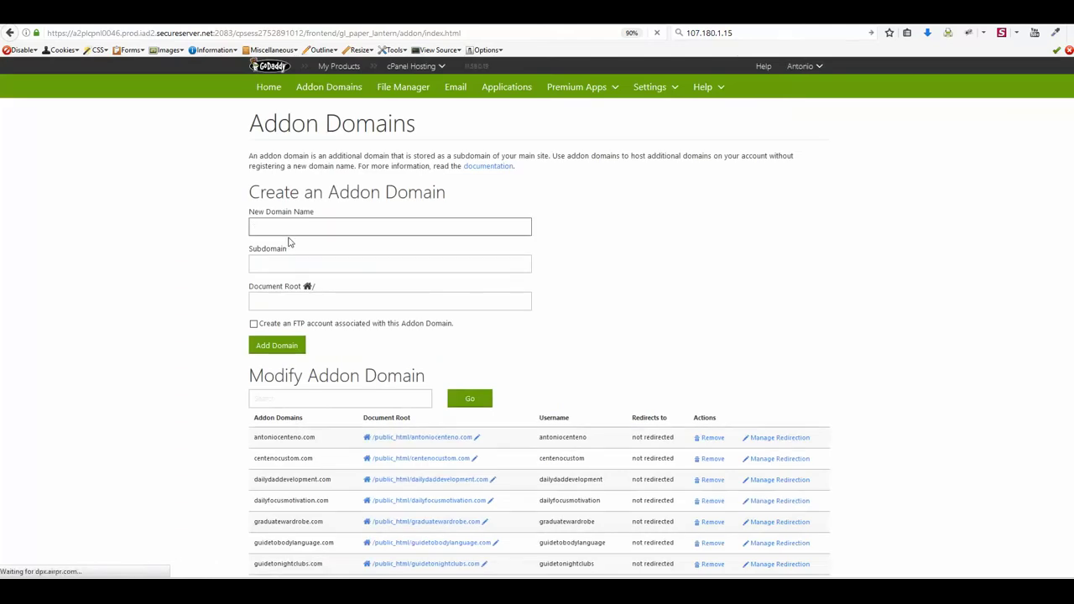
text(mens)
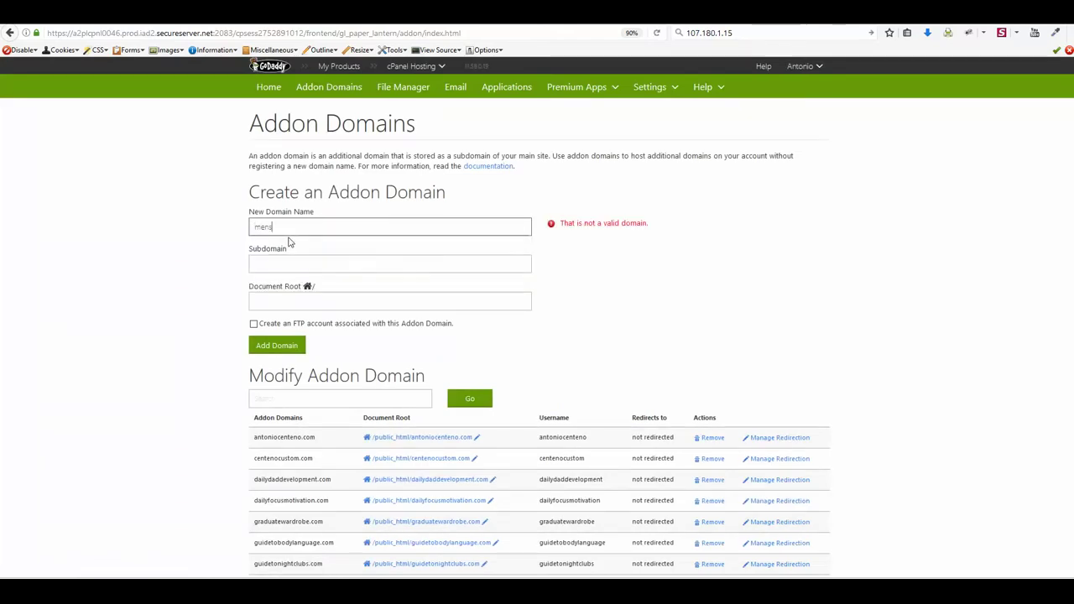
text(stylega.com)
click(173, 329)
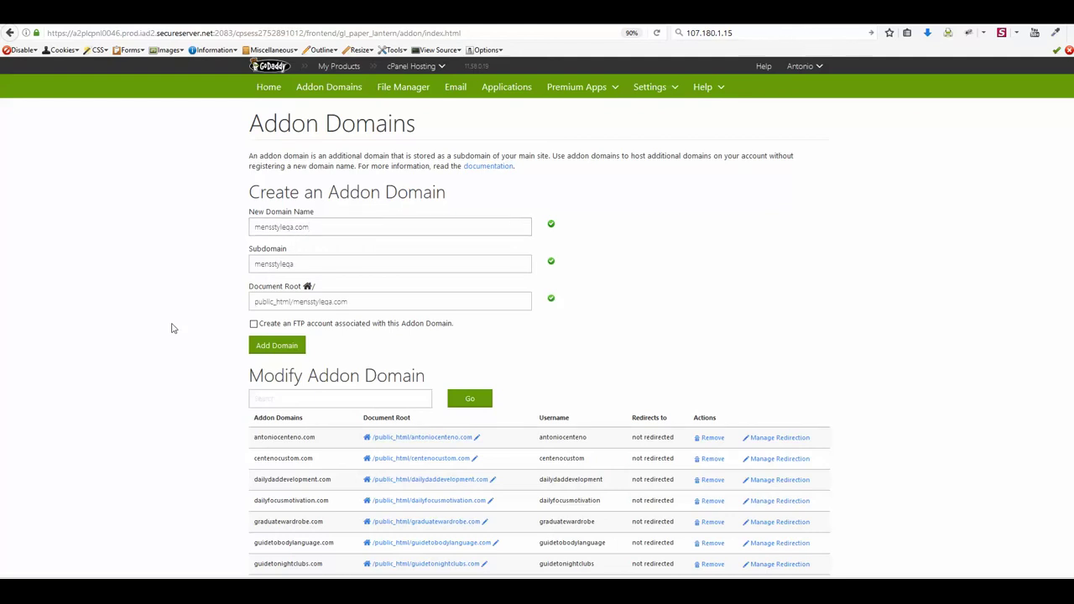
click(280, 347)
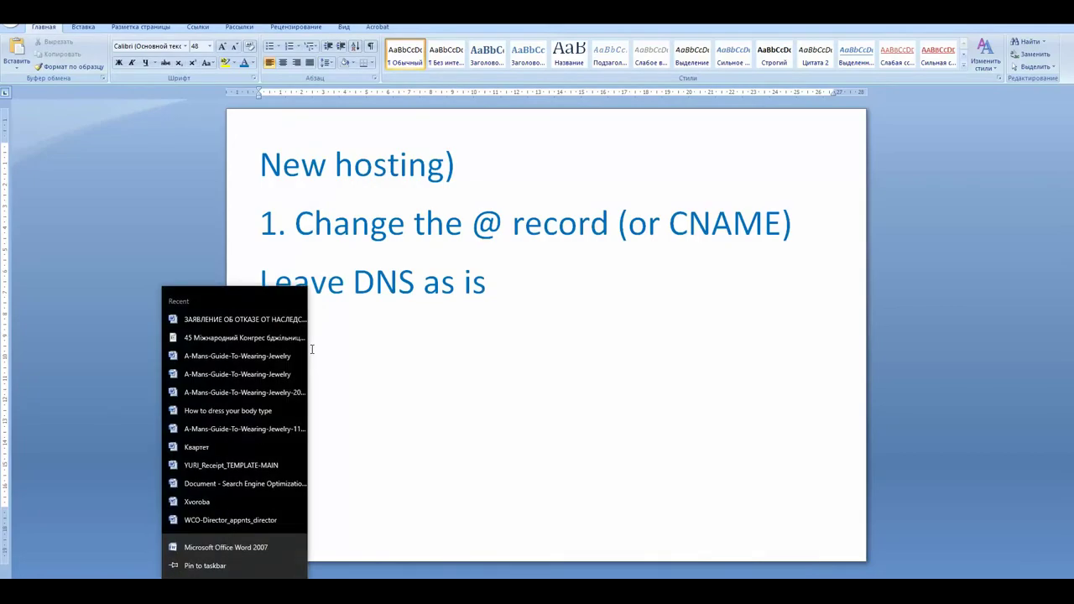
Step: Type '2. Add addon domain' and '3. Create new database with all priviliges' below 'Leave DNS as is'
click(344, 360)
text(2. Add)
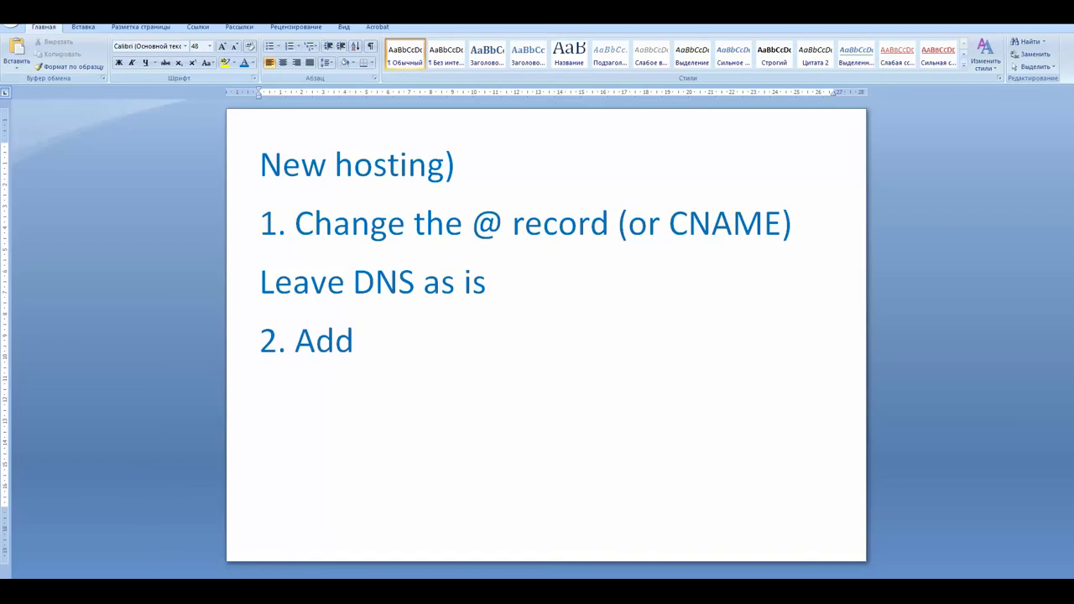
text( addon doma)
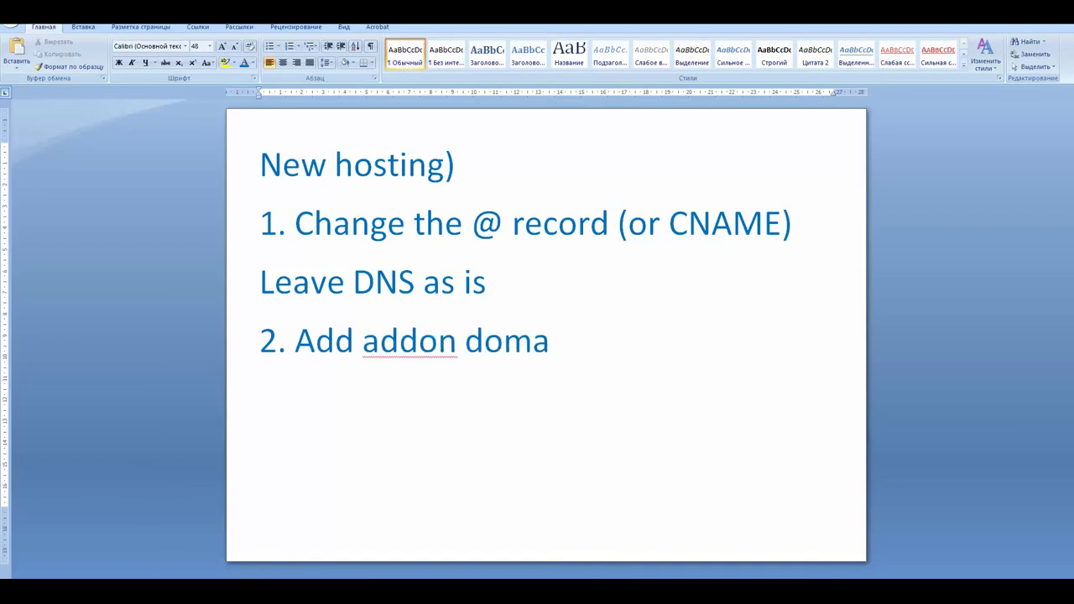
text(in)
key(Return)
text(3. Creat)
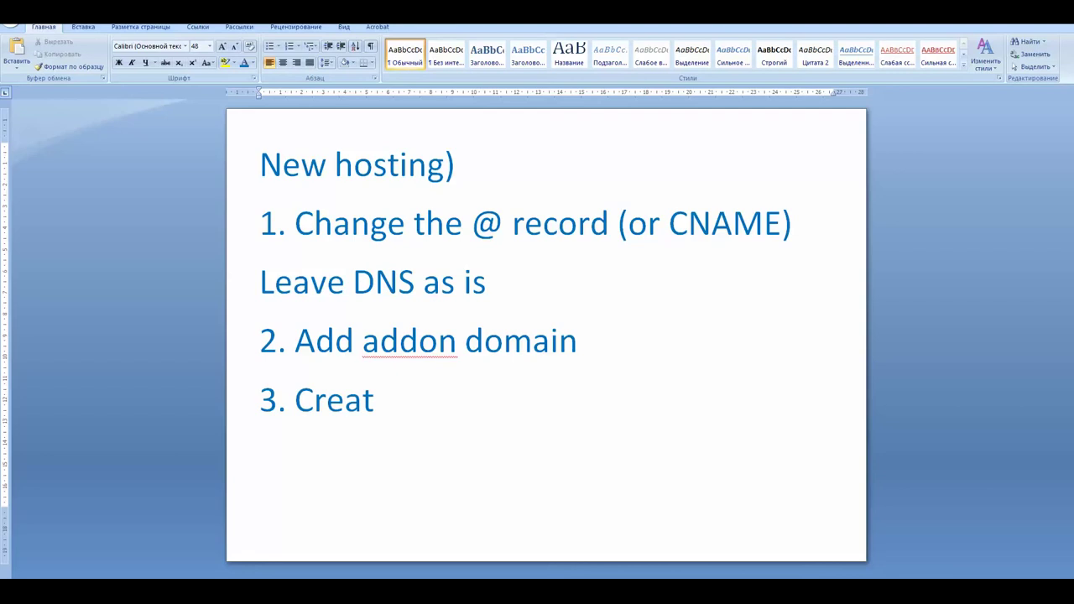
text(e d)
key(BackSpace)
text(new database)
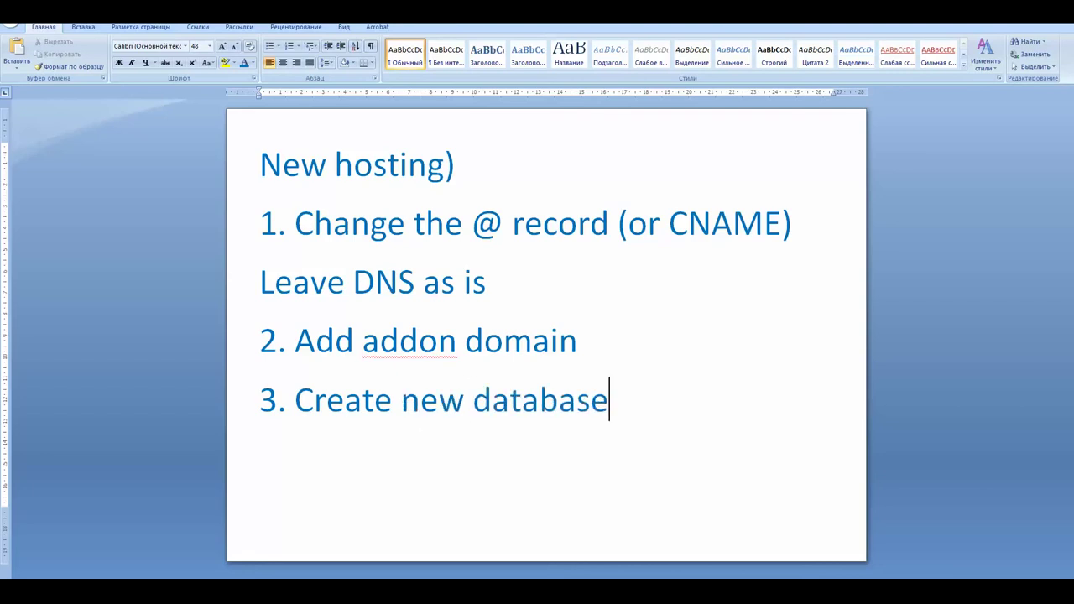
text( with all pr)
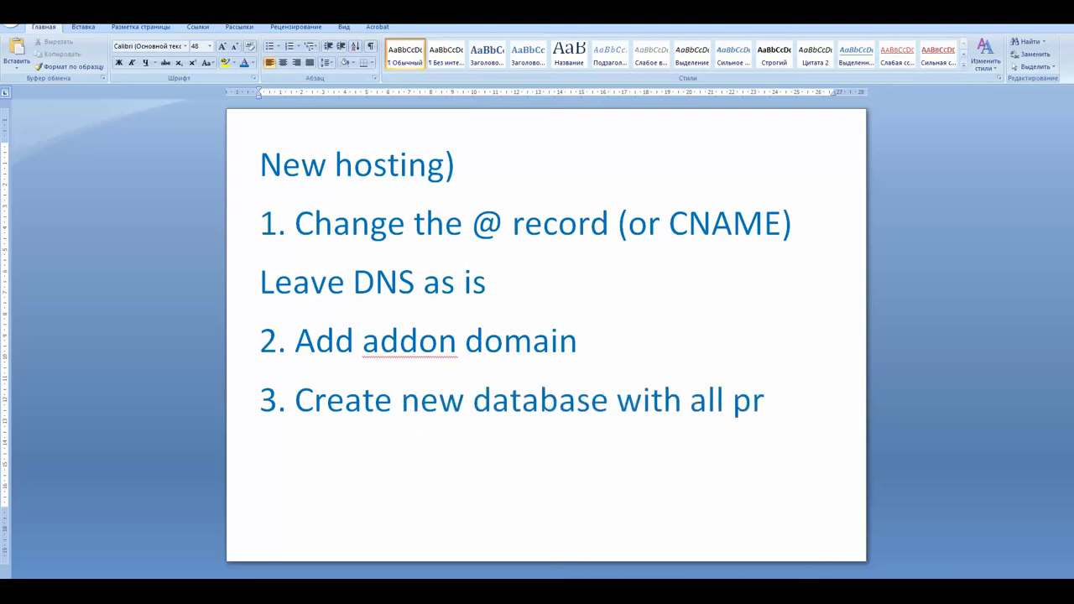
text(iviliges)
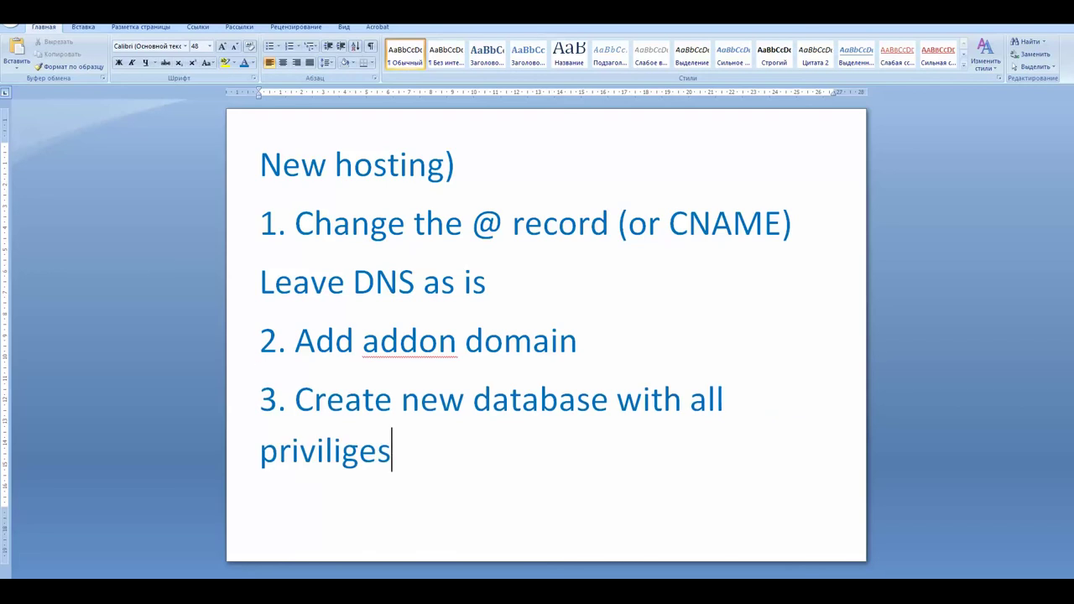
click(291, 592)
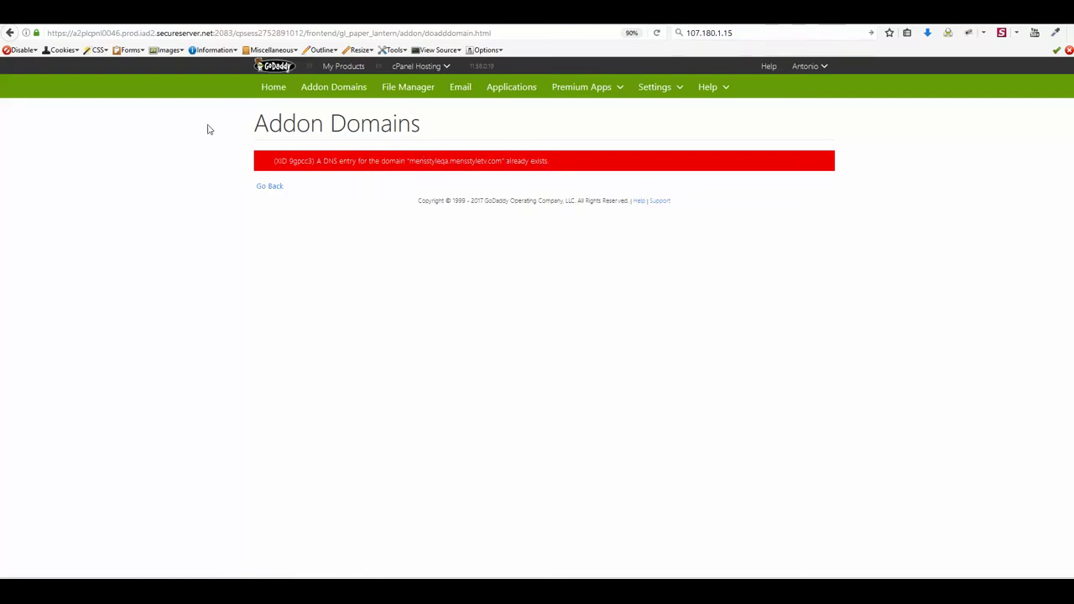
Step: Return to Addon Domains after the error and locate mensstyleqa.com with folder public_html/mensstyleqa.com
click(322, 92)
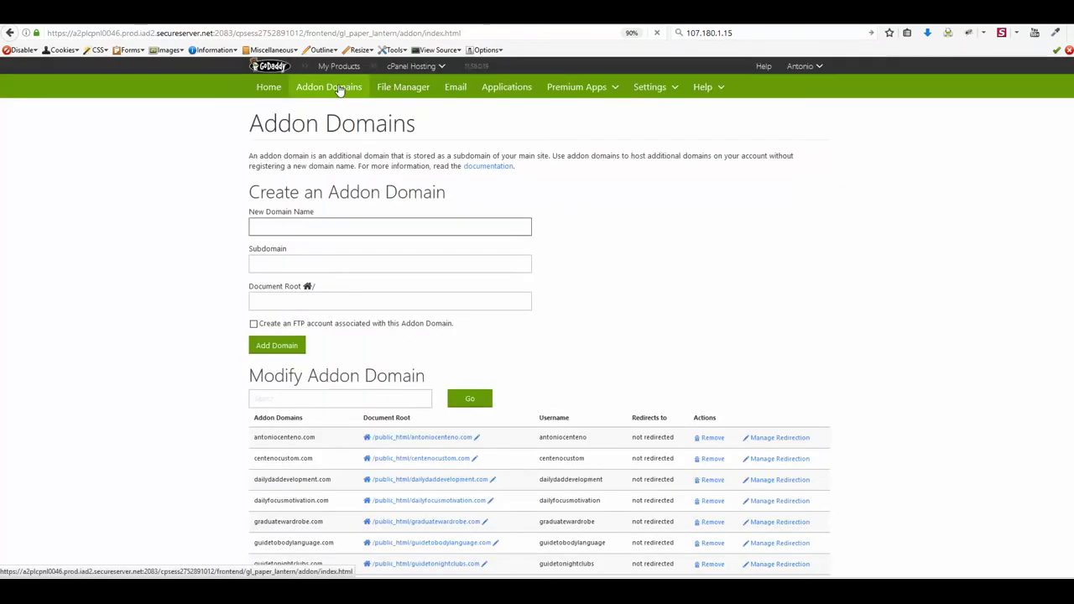
scroll(159, 398, down, 3)
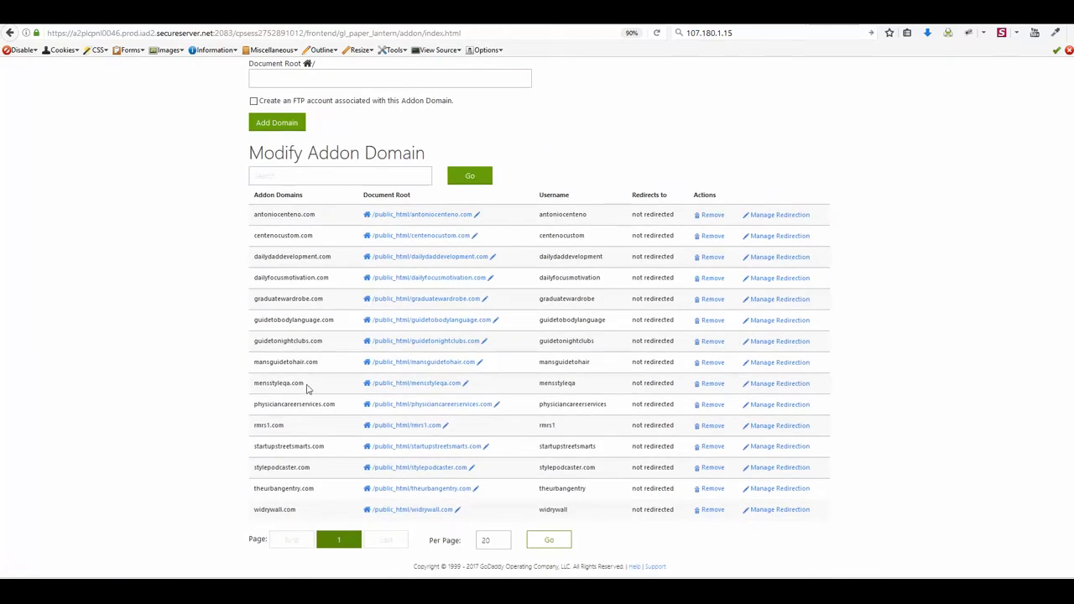
drag(307, 384, 252, 383)
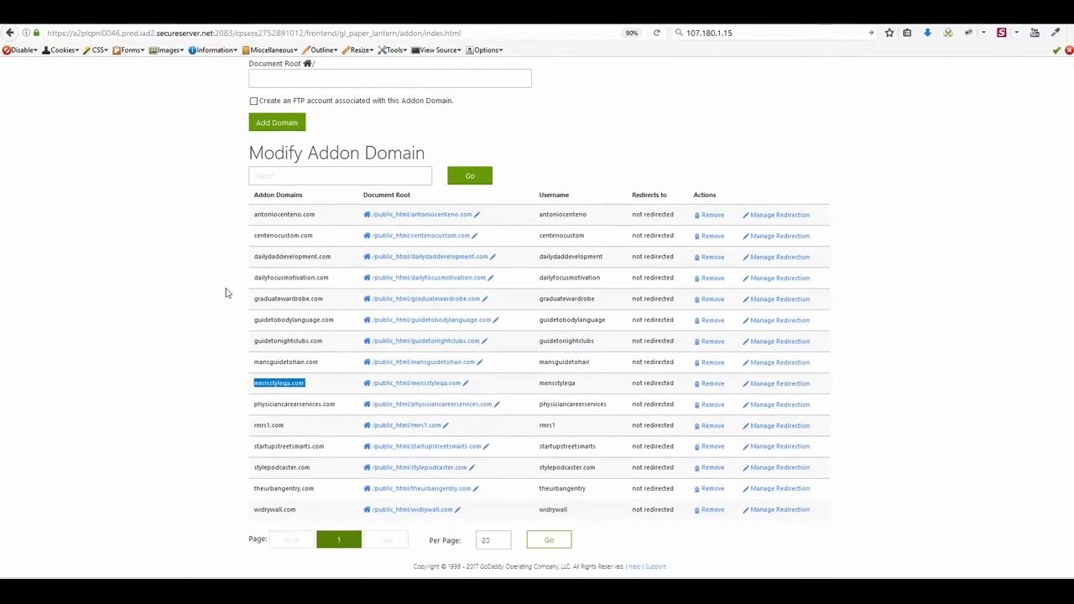
scroll(225, 293, up, 3)
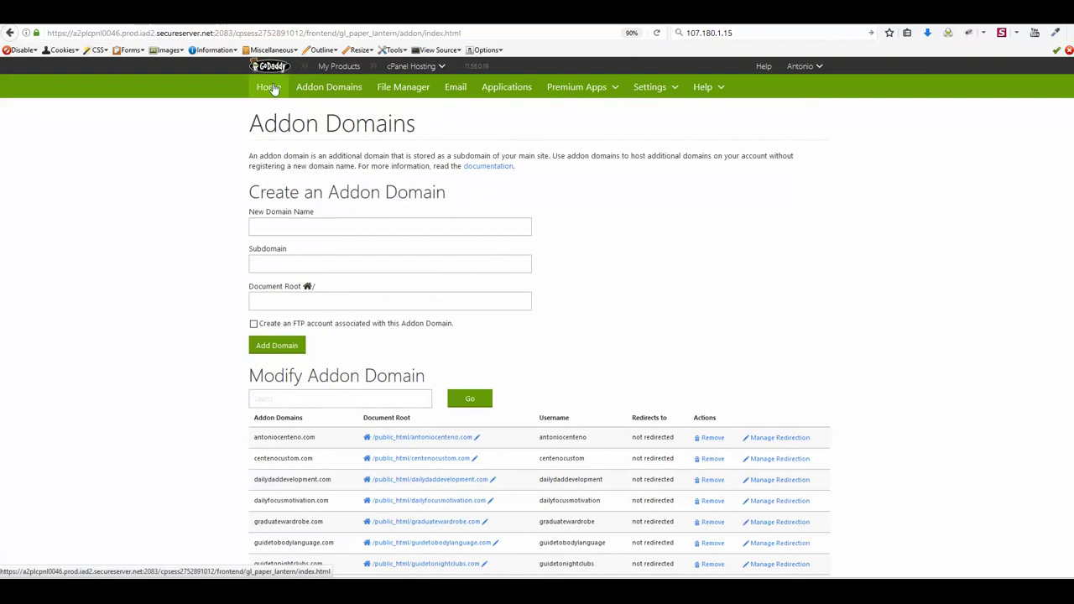
Step: Go back to the cPanel home page and start the MySQL Database Wizard from Databases
click(272, 89)
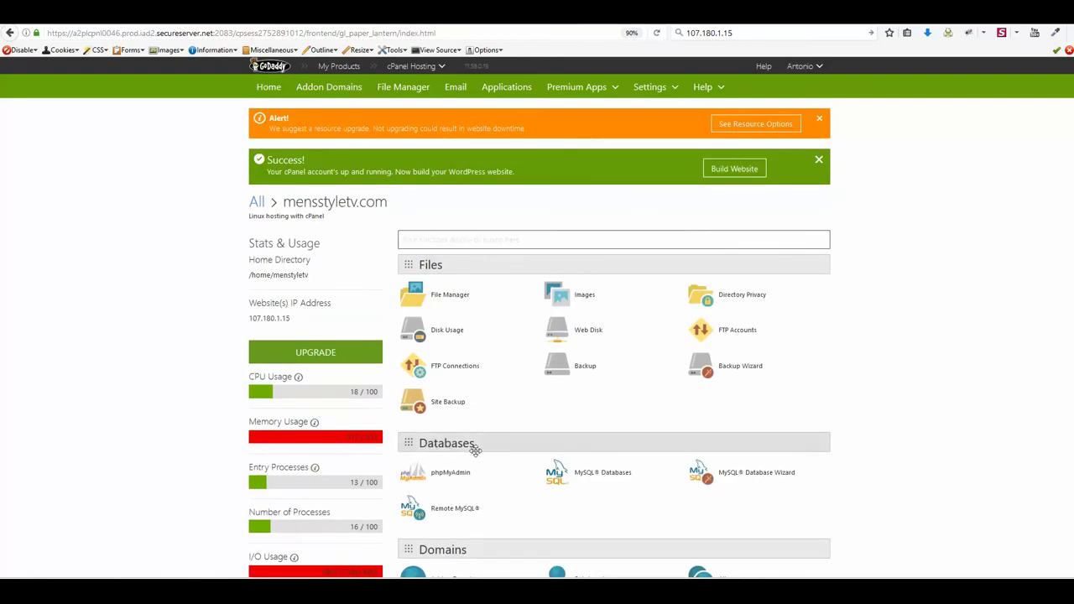
scroll(650, 427, down, 3)
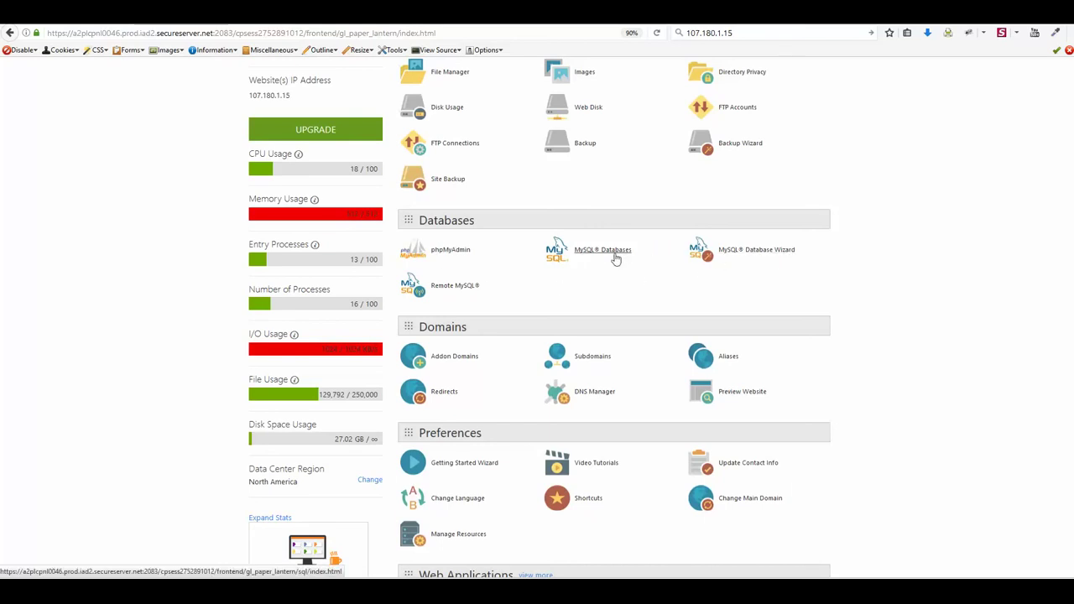
click(759, 255)
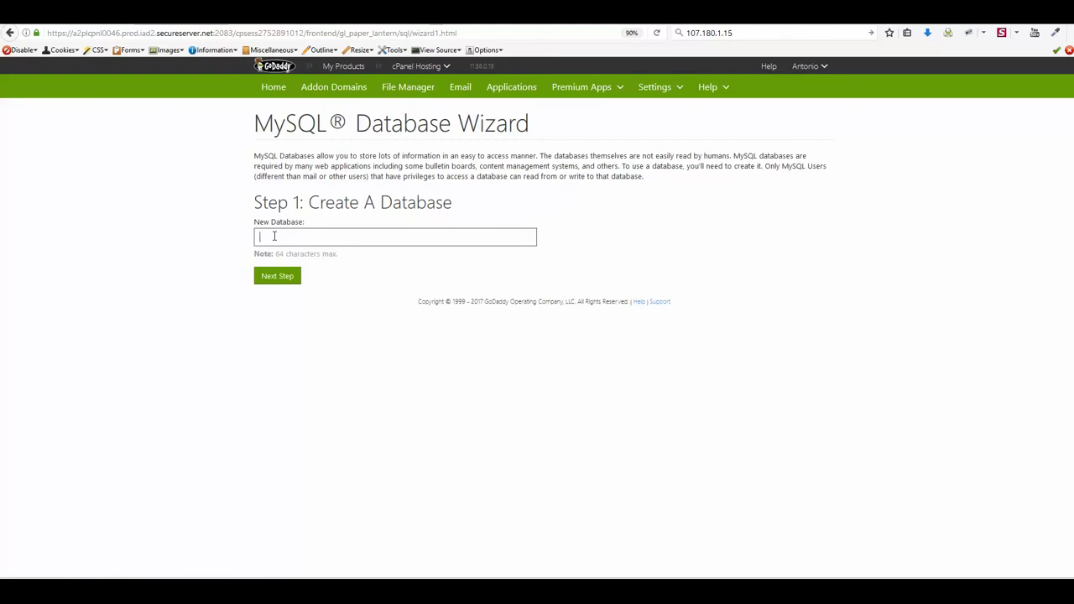
Step: Create the database mensstlqa, keeping a copy of its name for reuse
text(merstiqa)
drag(305, 237, 201, 233)
click(747, 32)
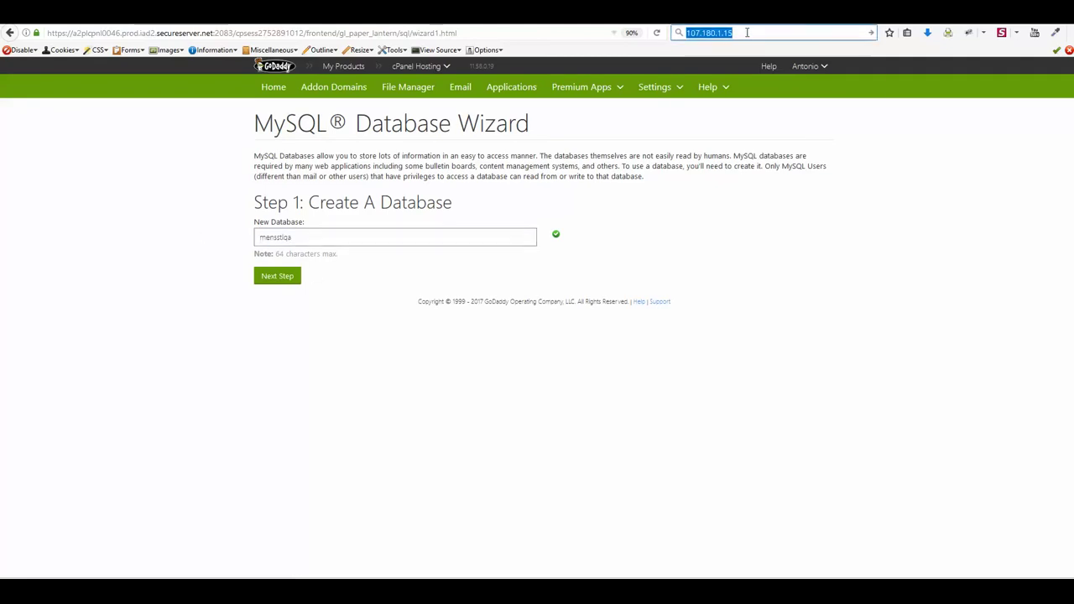
text(mensstlqa)
click(283, 278)
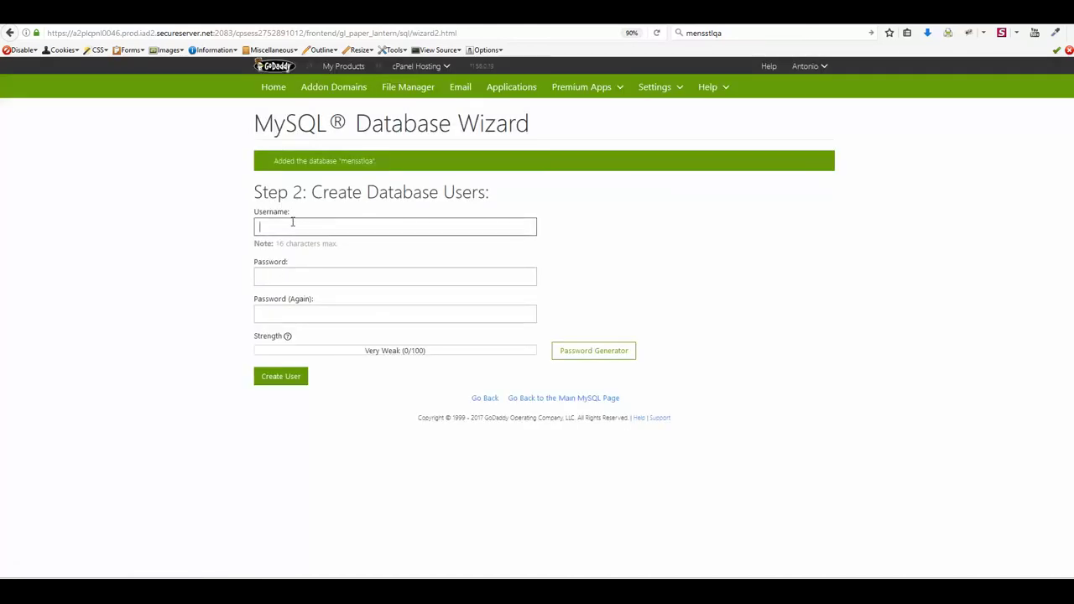
Step: Create the database user mensstlqa with a very strong password
text(mensstlqa)
click(288, 275)
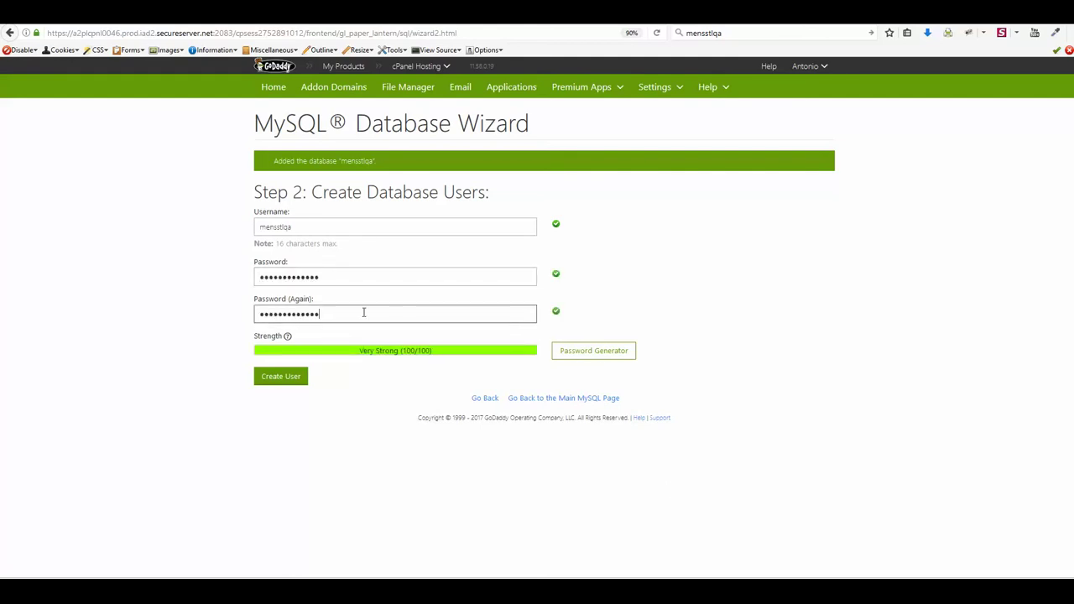
click(343, 311)
drag(359, 353, 437, 352)
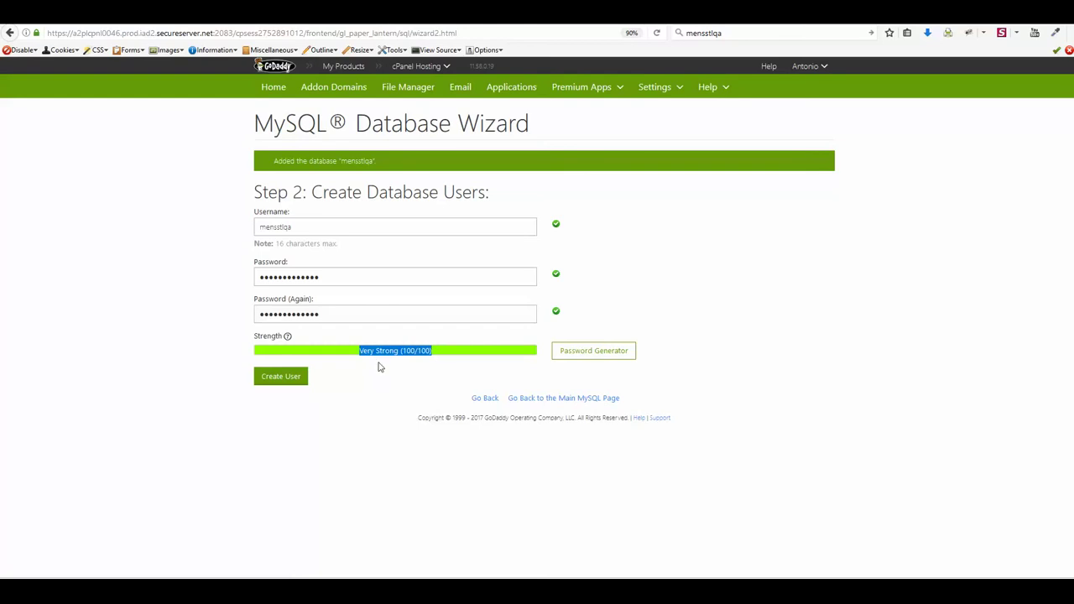
click(340, 423)
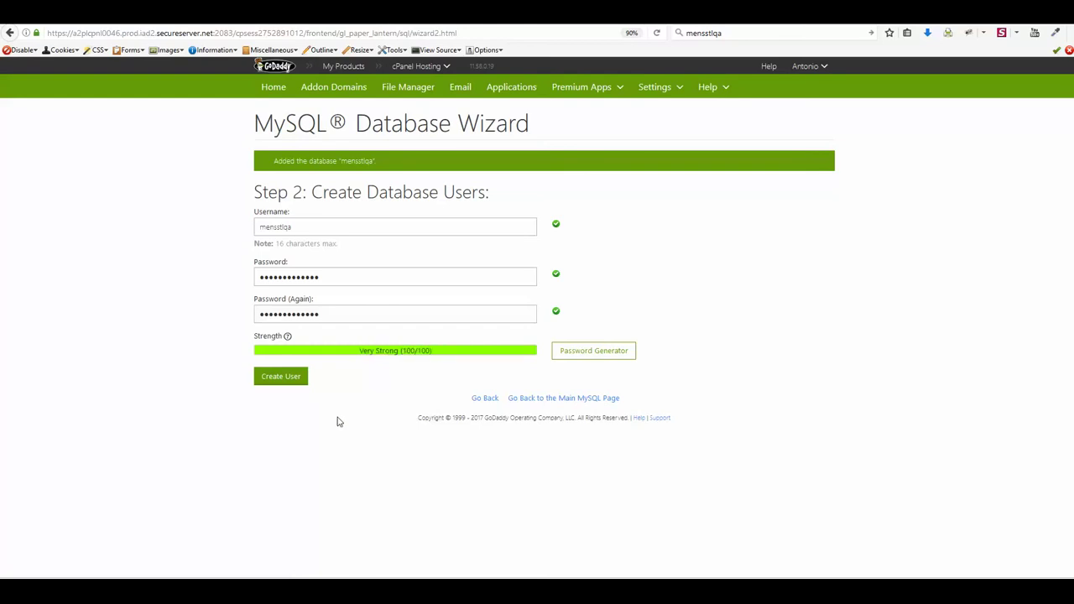
click(272, 378)
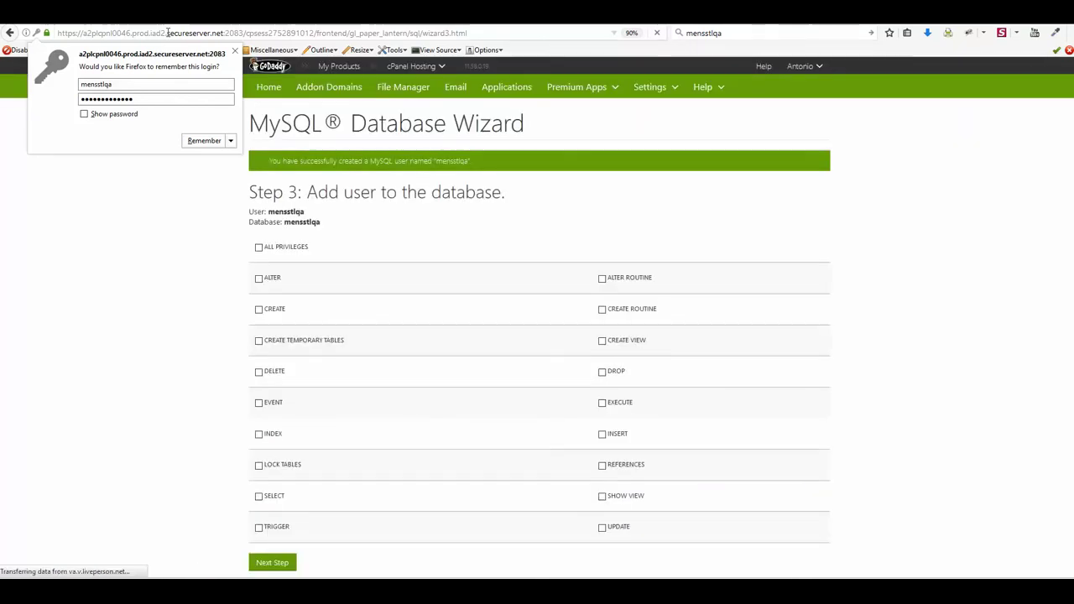
Step: Dismiss the save-login prompt and give user mensstlqa ALL PRIVILEGES on database mensstlqa
click(235, 53)
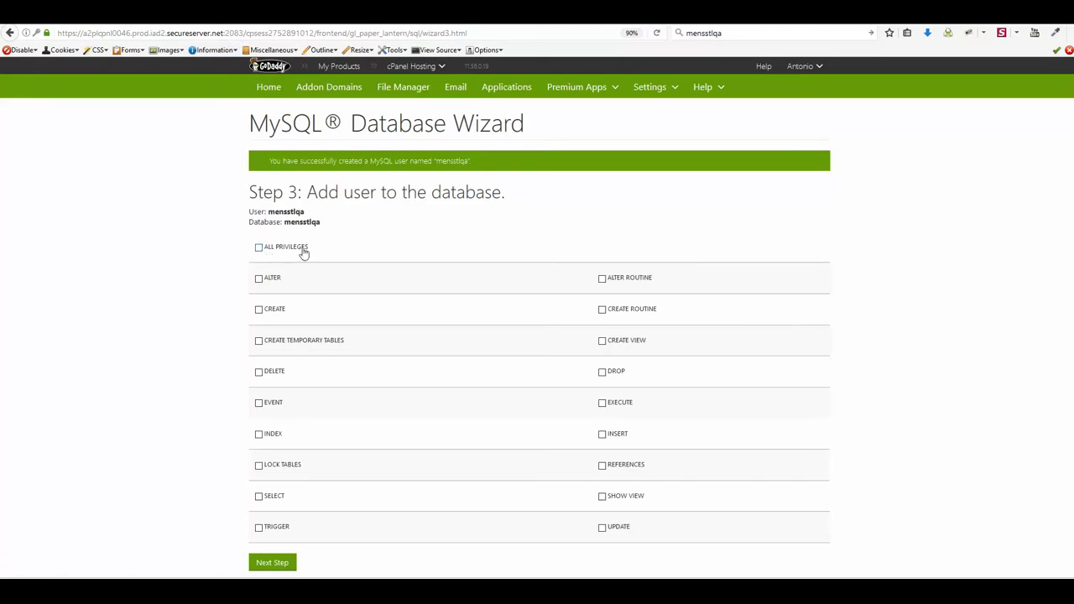
drag(322, 248, 260, 254)
click(276, 566)
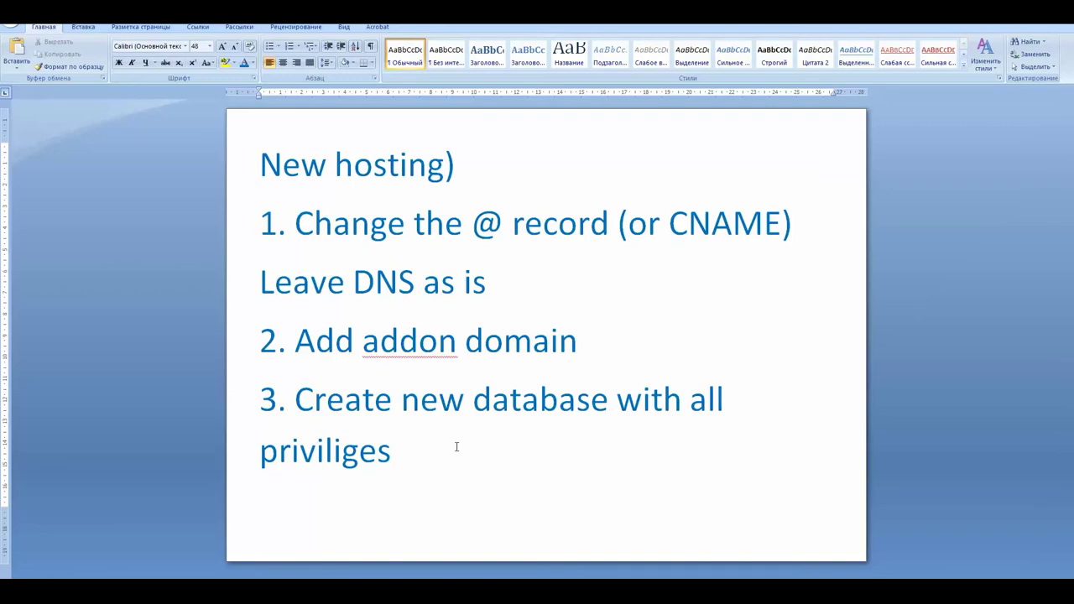
Step: On a new checklist page, add '4. Upload your files to file manager or via FTP'
key(Return)
text(4. uPLOAD)
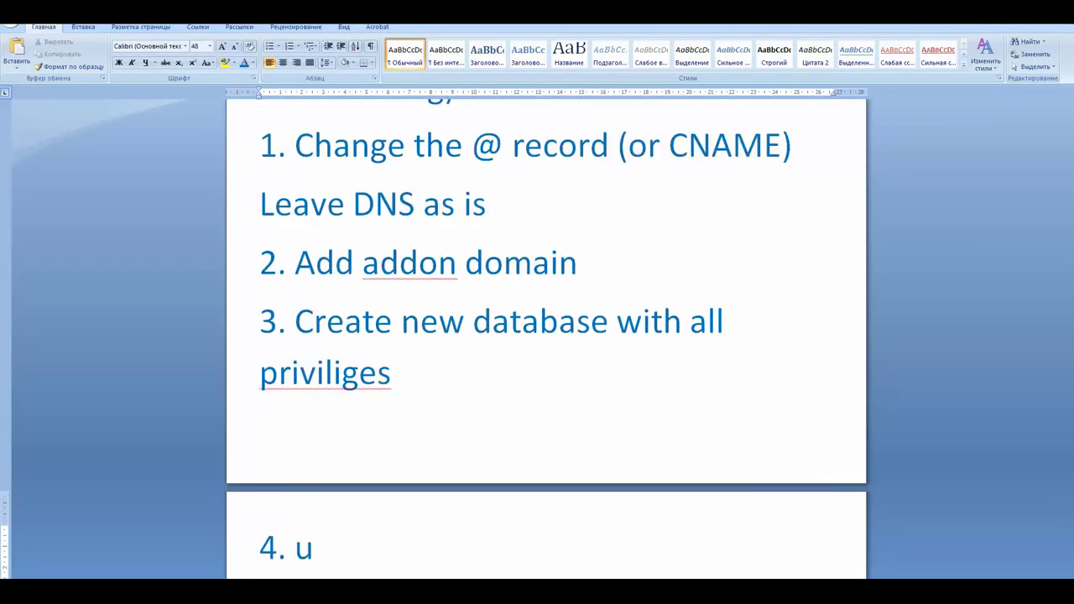
key(BackSpace)
key(BackSpace)
key(BackSpace)
key(BackSpace)
key(BackSpace)
key(BackSpace)
key(BackSpace)
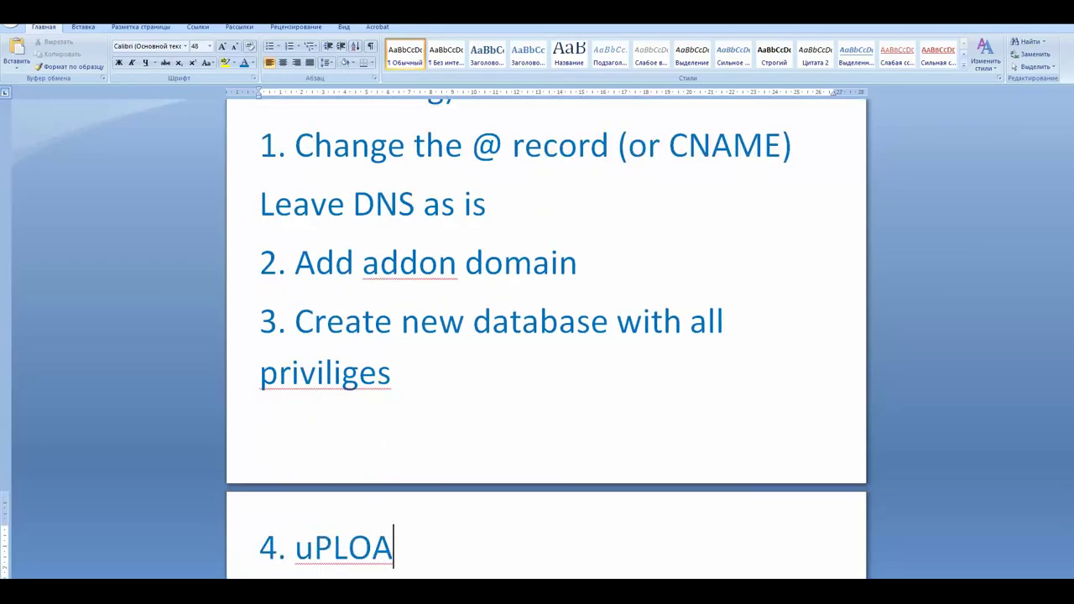
text(Upl)
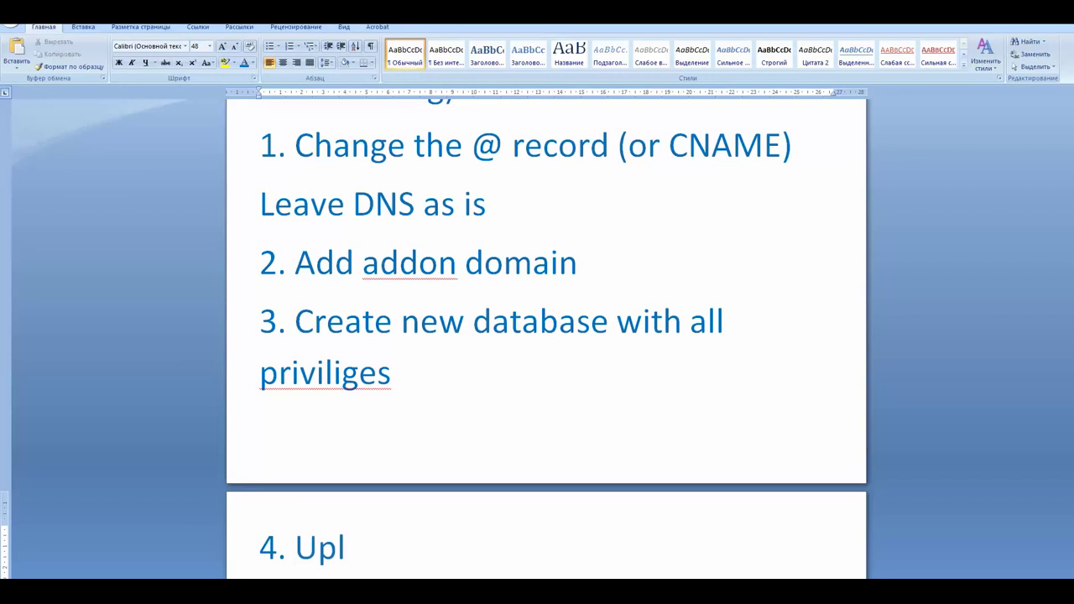
text(oad your fil)
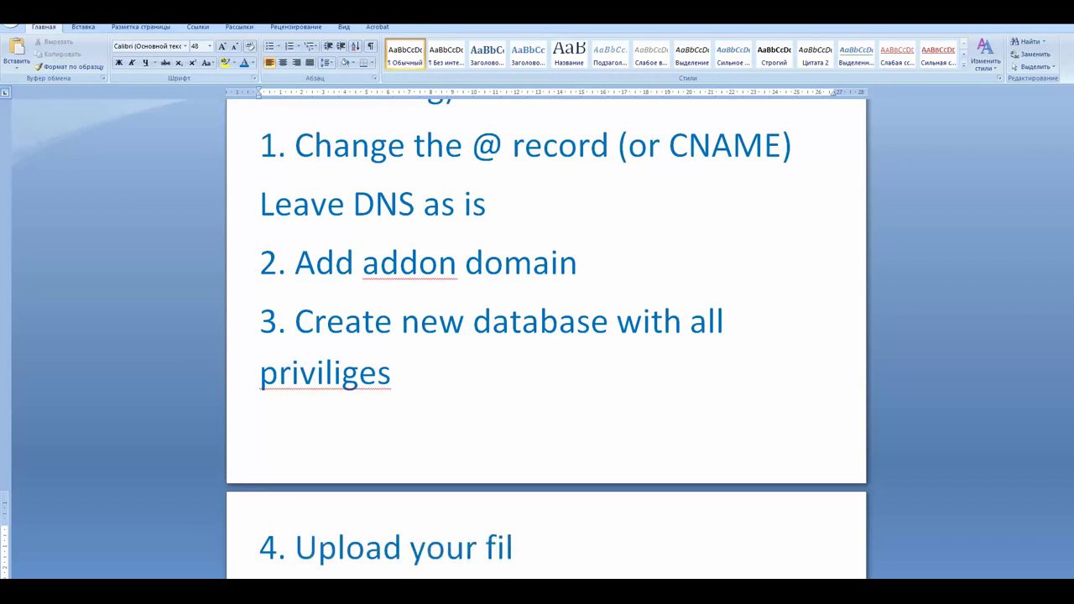
text(es to file manager)
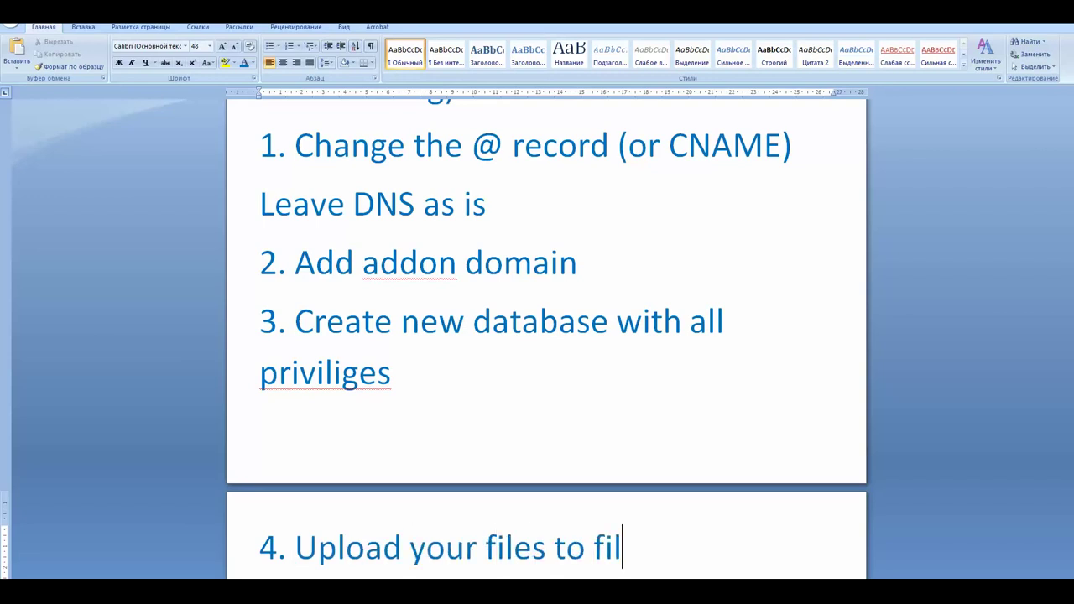
text( of via FTP)
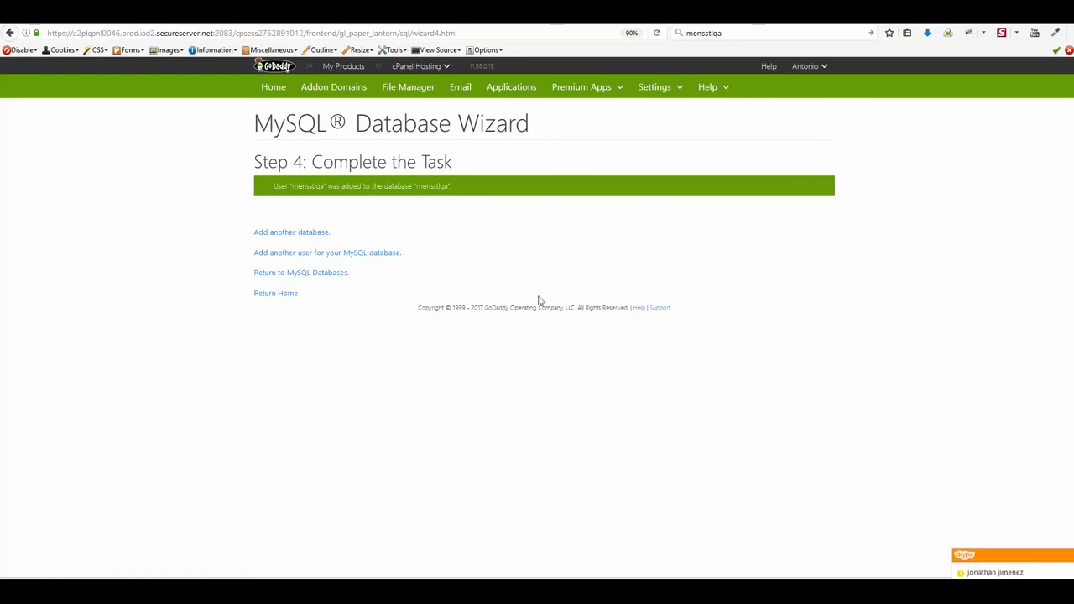
Step: Open cPanel's File Manager on the home directory /home/menstyletv
click(274, 87)
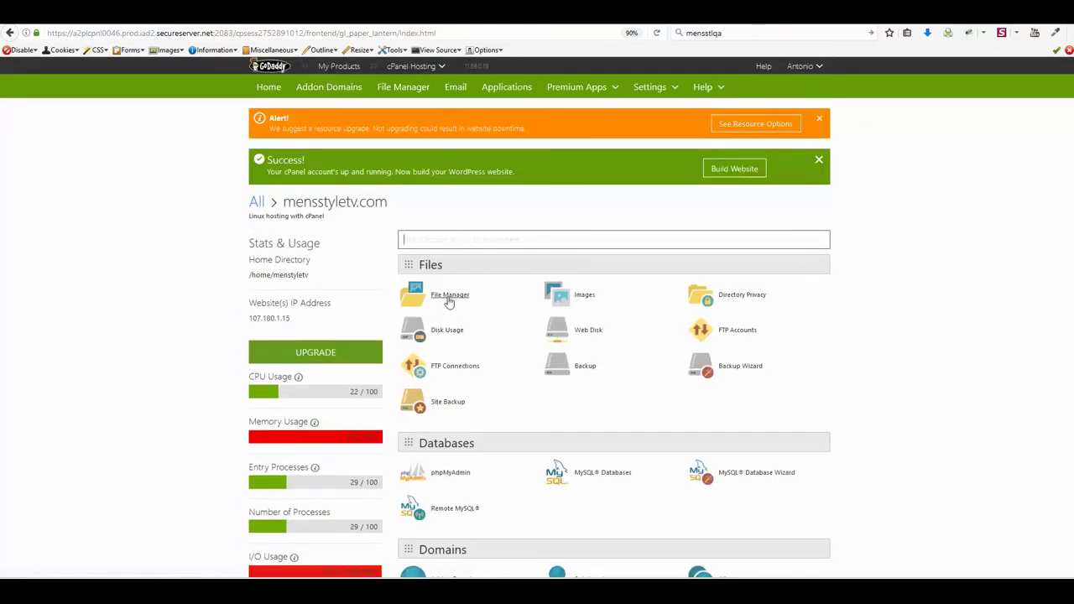
click(449, 299)
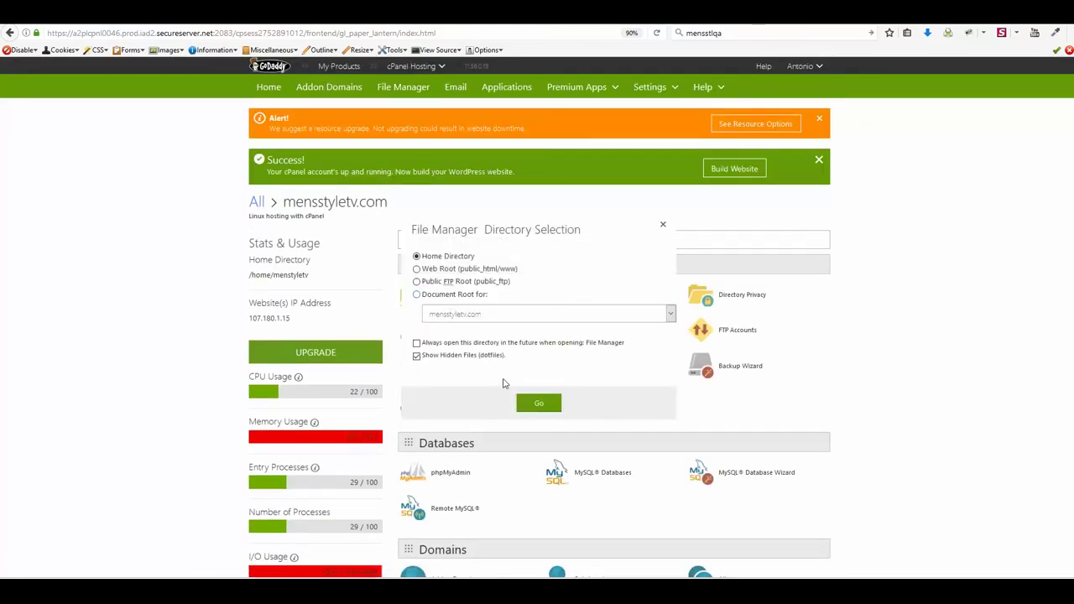
click(536, 402)
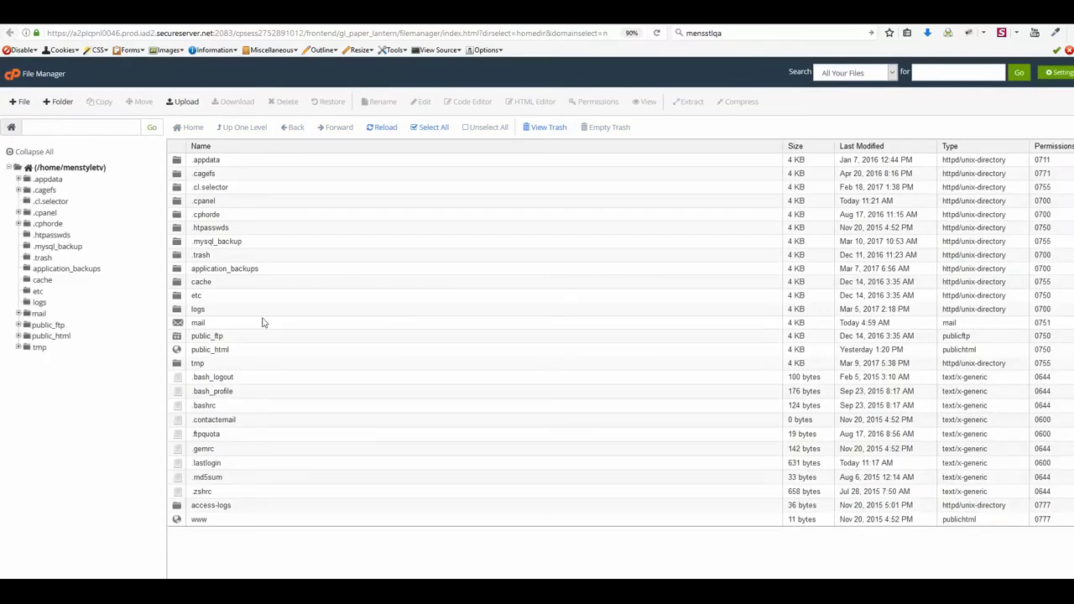
Step: Send every file and folder in public_html/mensstyleqa.com to the trash
double_click(178, 351)
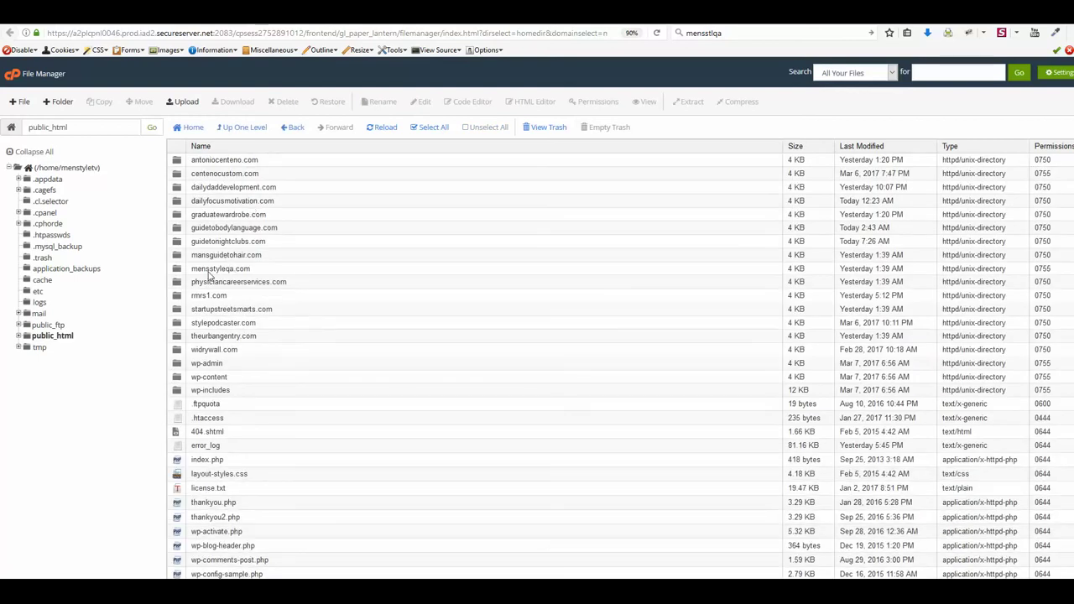
double_click(177, 269)
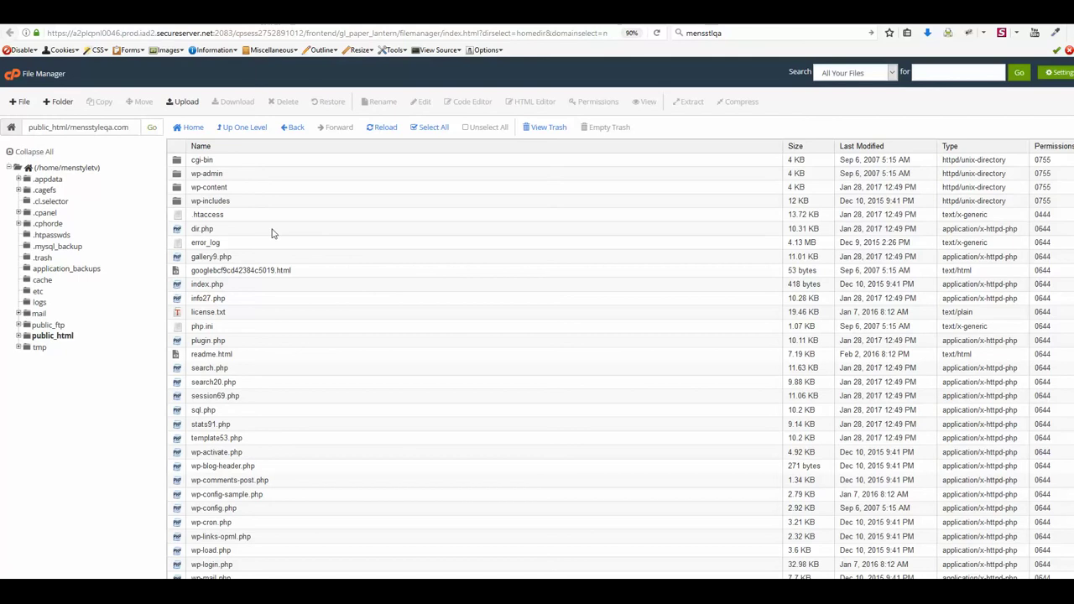
click(432, 127)
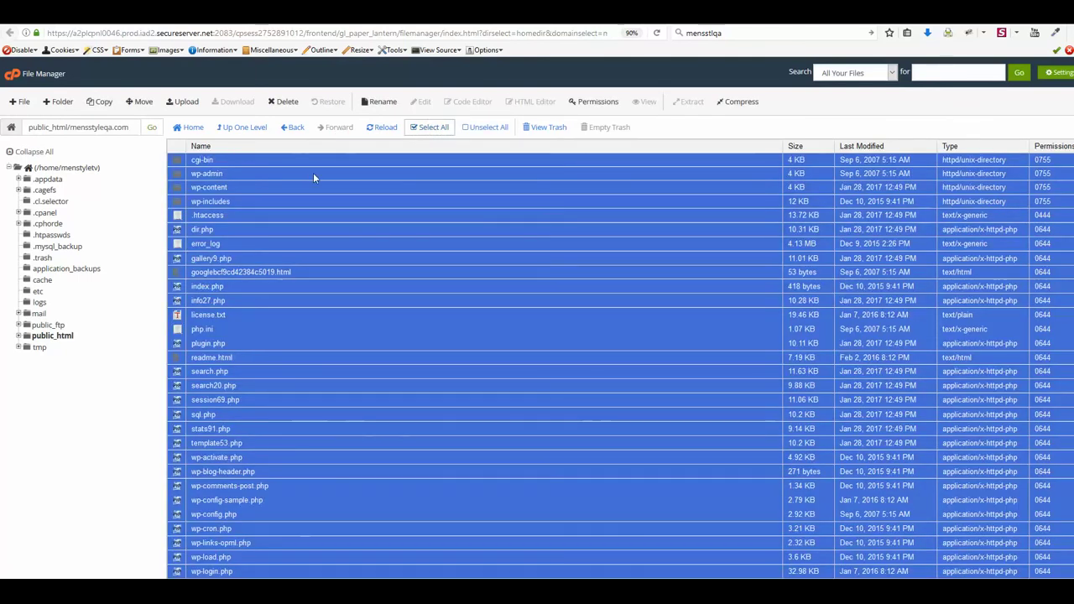
click(285, 102)
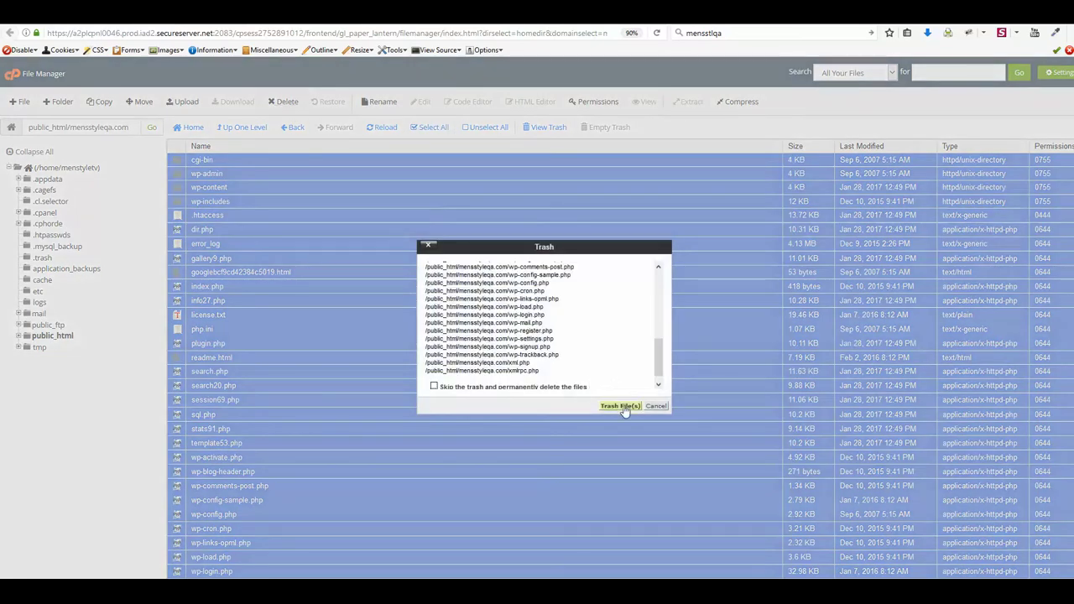
click(619, 407)
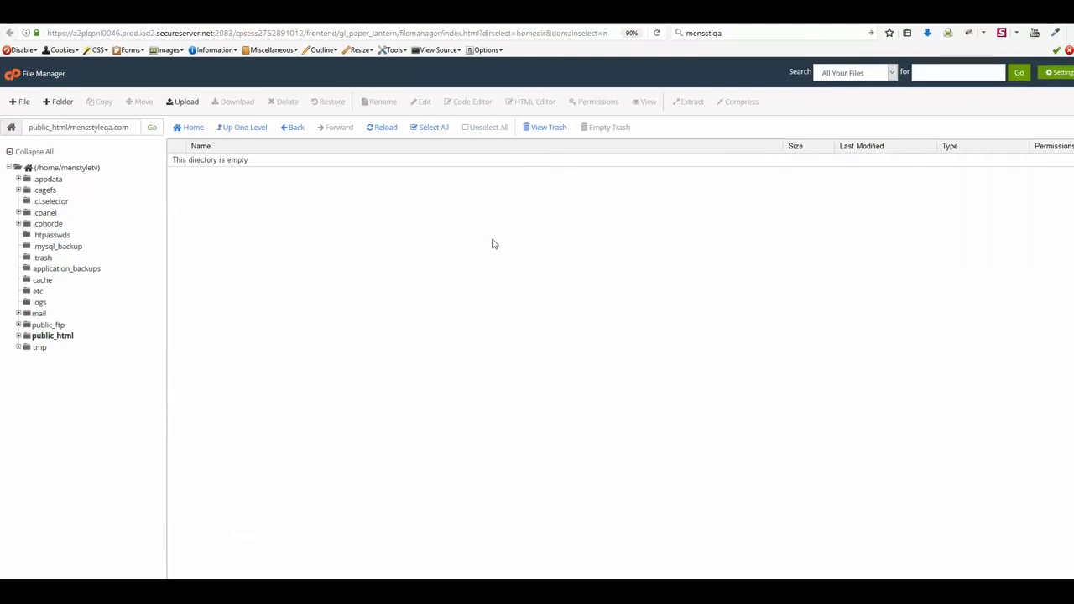
Step: Upload the mensstyleqa zip from Desktop's Site moving folder, then return to File Manager
click(183, 102)
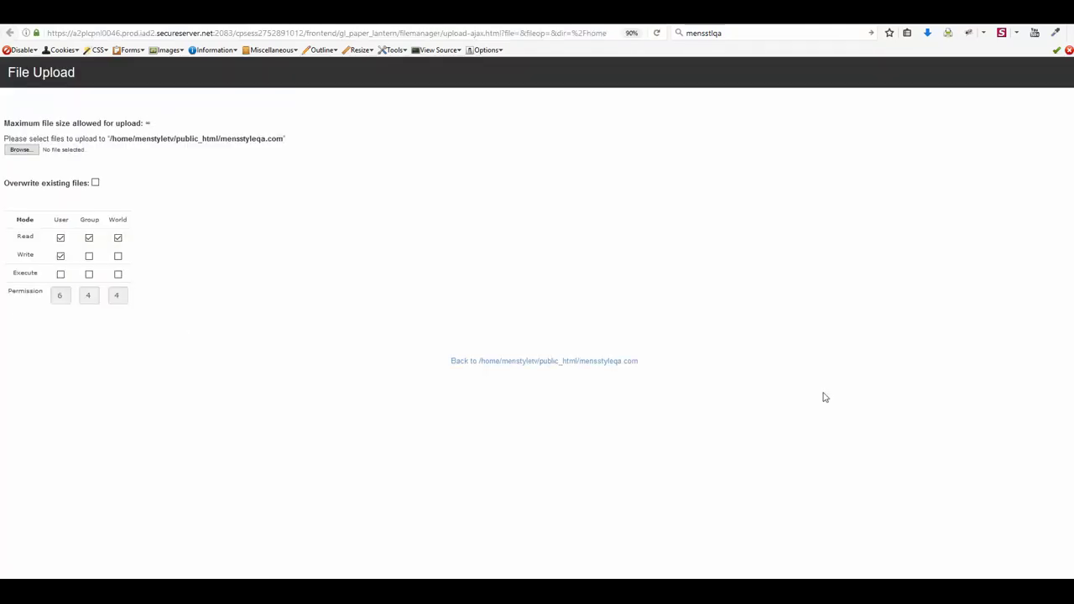
click(20, 149)
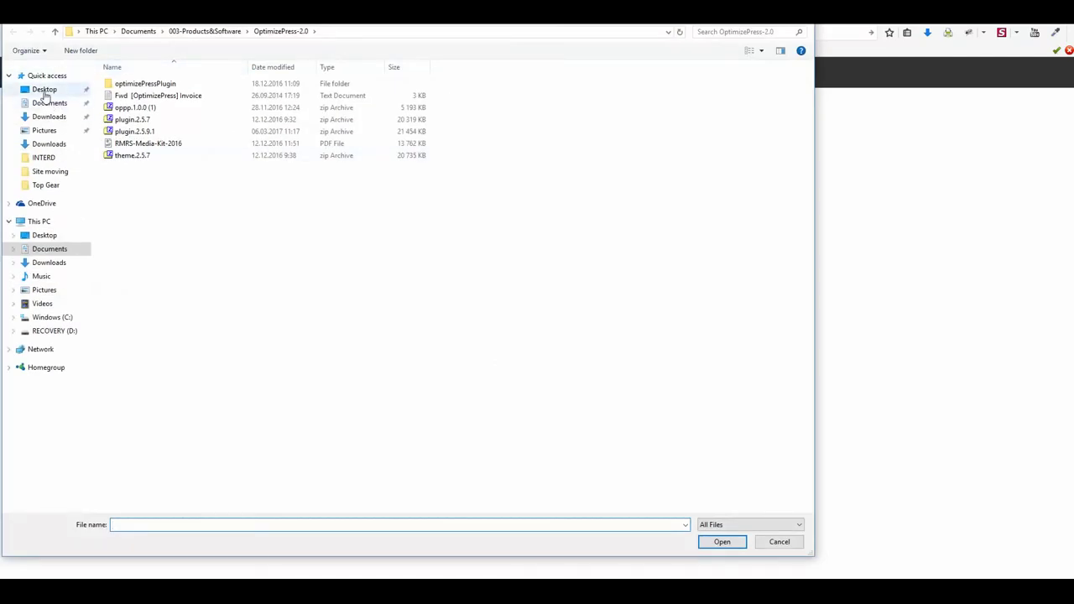
click(46, 89)
double_click(124, 94)
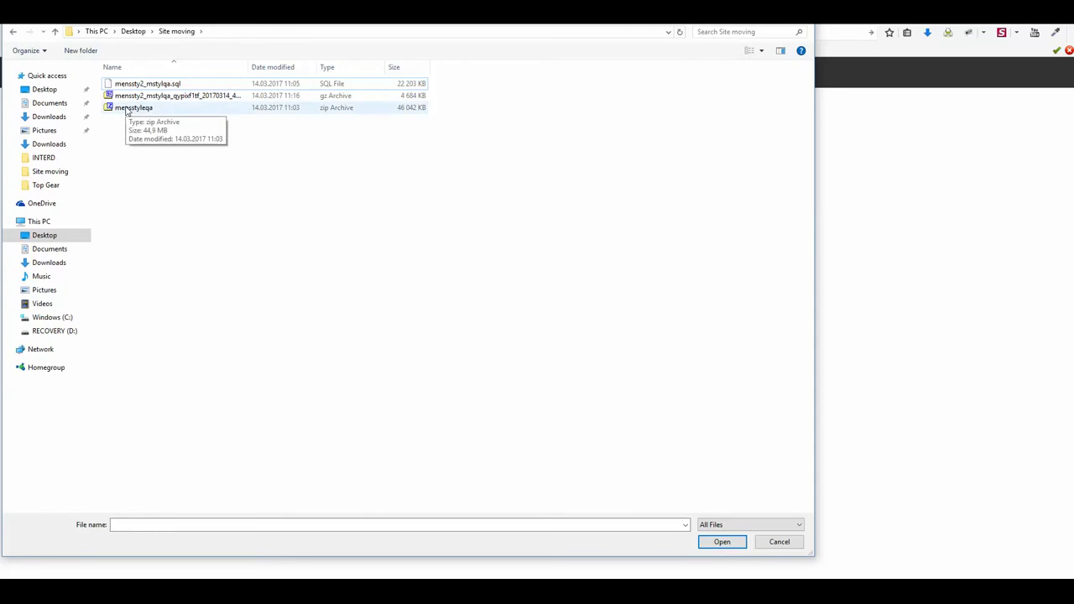
double_click(127, 109)
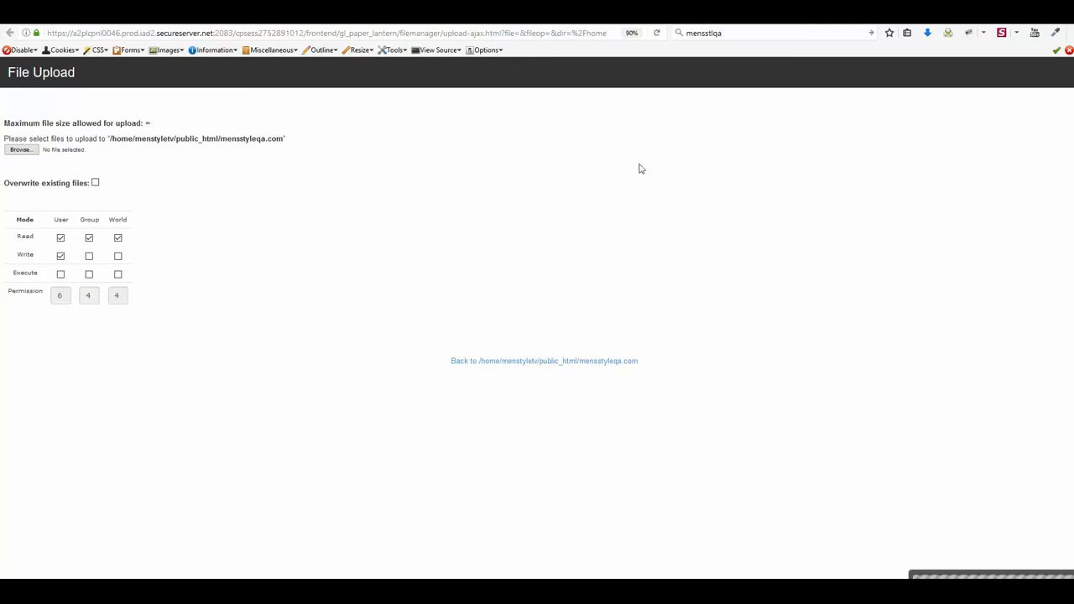
key(ctrl+Tab)
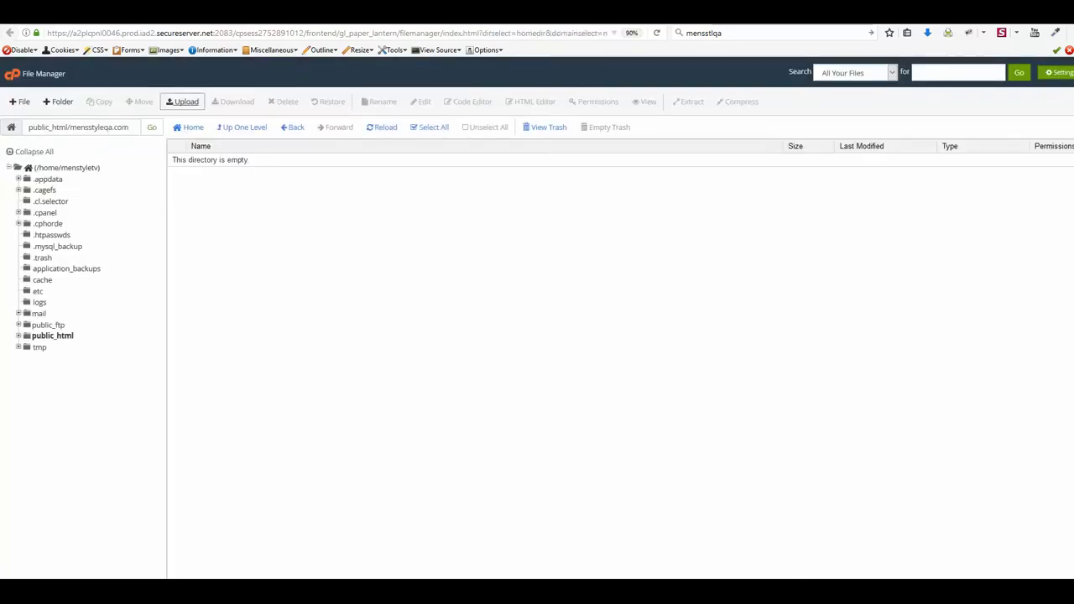
Step: Extract mensstyleqa.zip into the mensstyleqa.com folder and refresh the listing
click(384, 128)
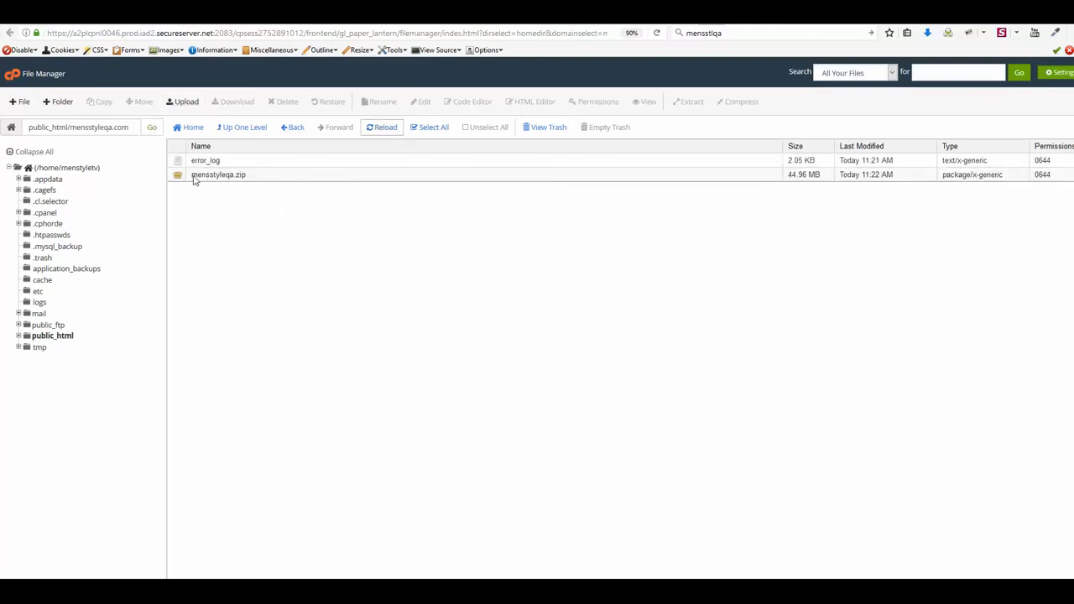
click(177, 180)
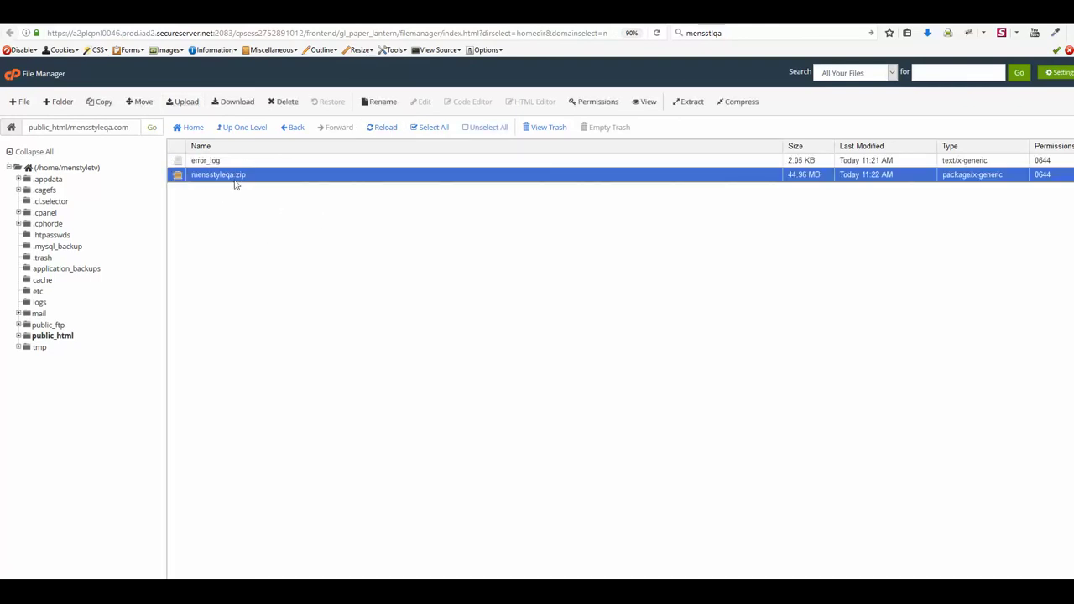
click(689, 104)
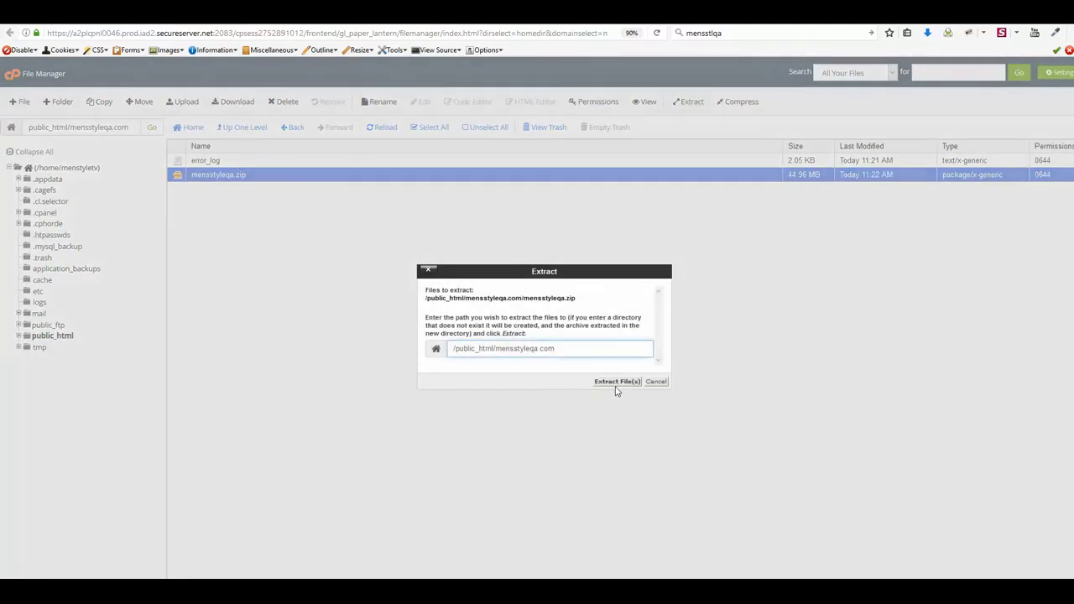
click(614, 384)
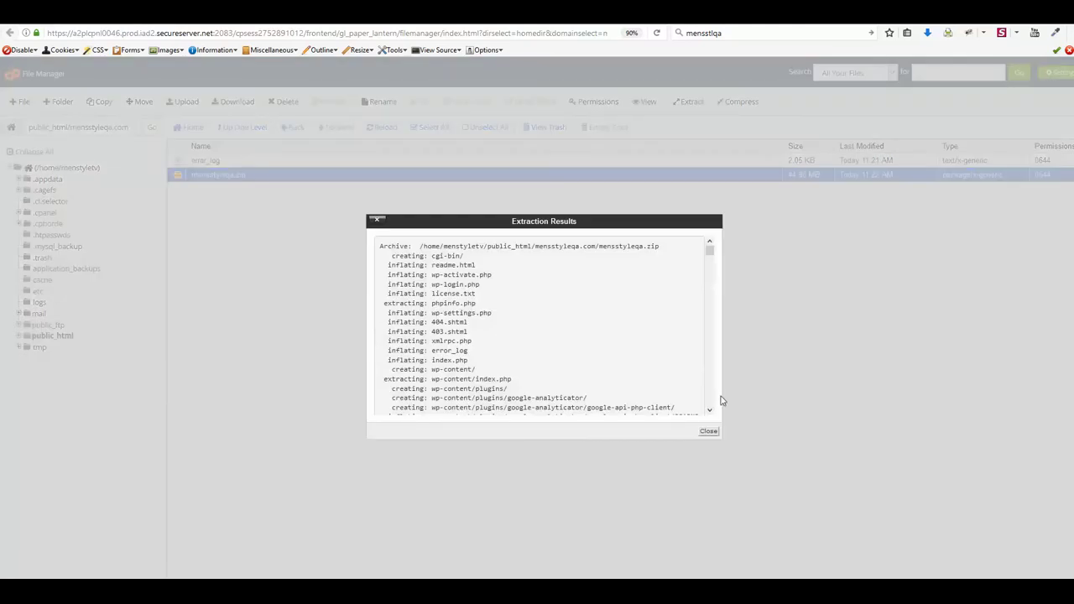
click(710, 431)
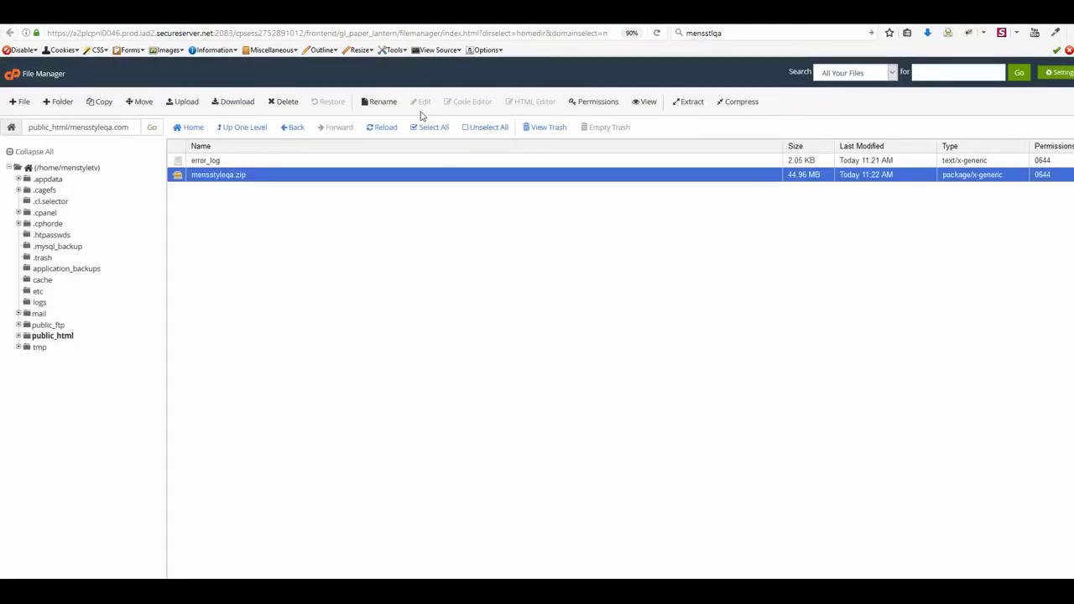
click(388, 127)
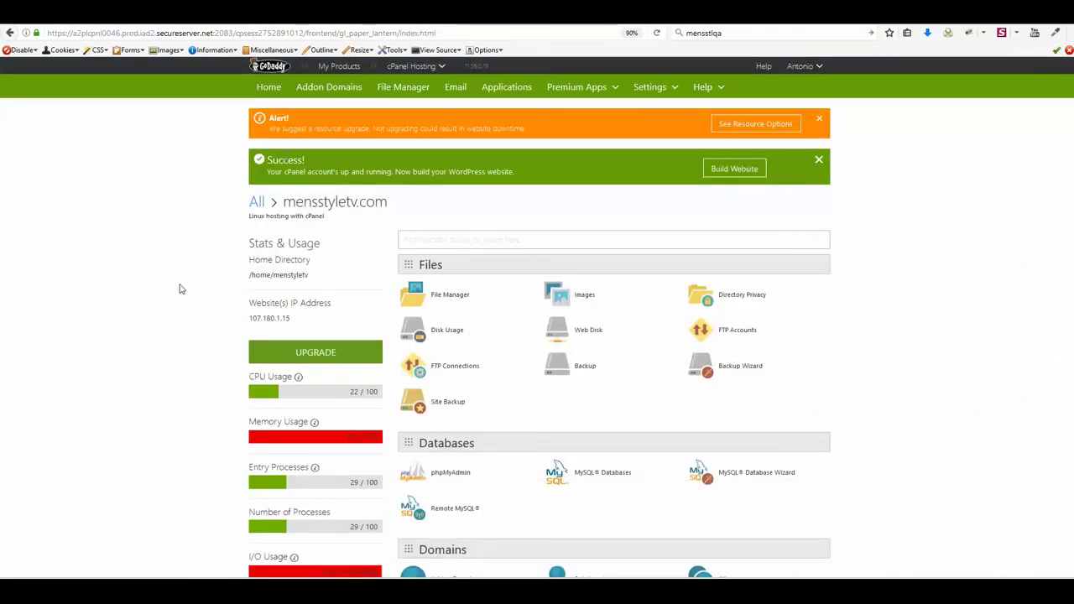
scroll(179, 289, down, 3)
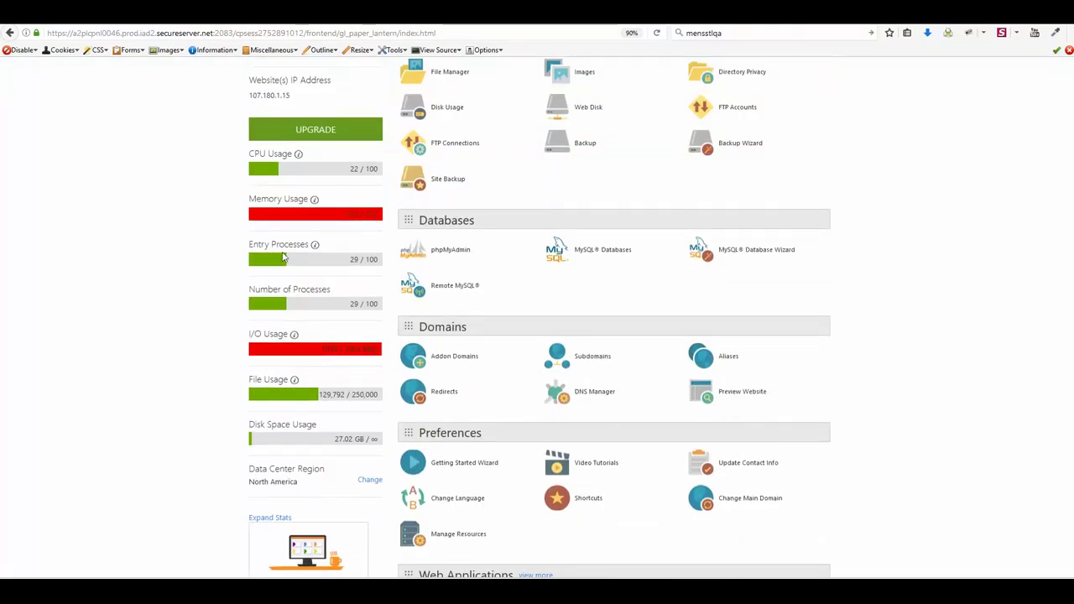
Step: Launch phpMyAdmin and add checklist line '5 Upload database using phpMyAdmin', correcting 'pho'
click(451, 250)
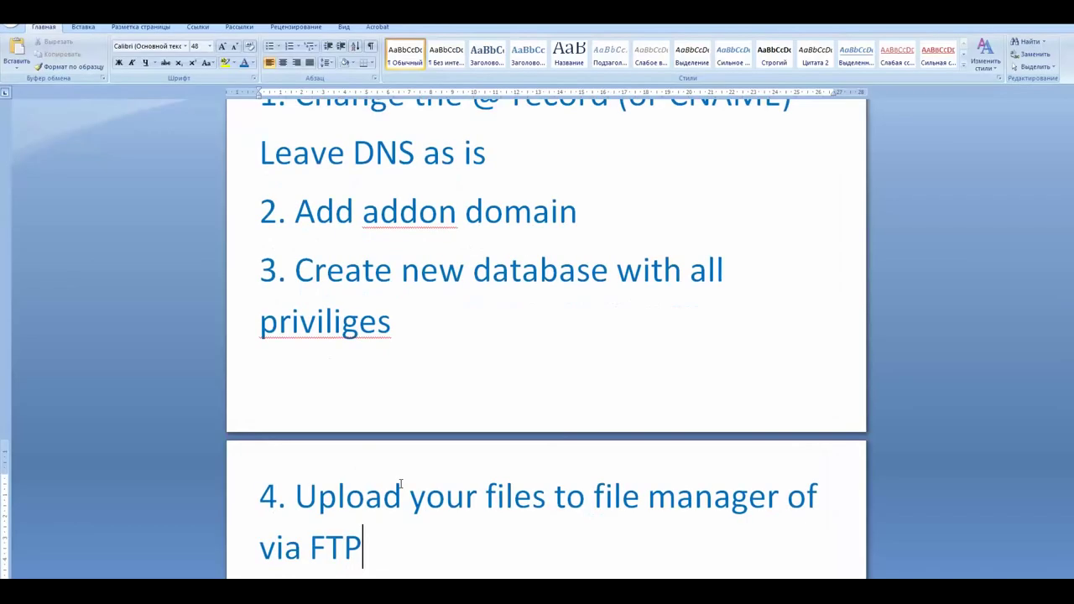
key(Return)
text(5)
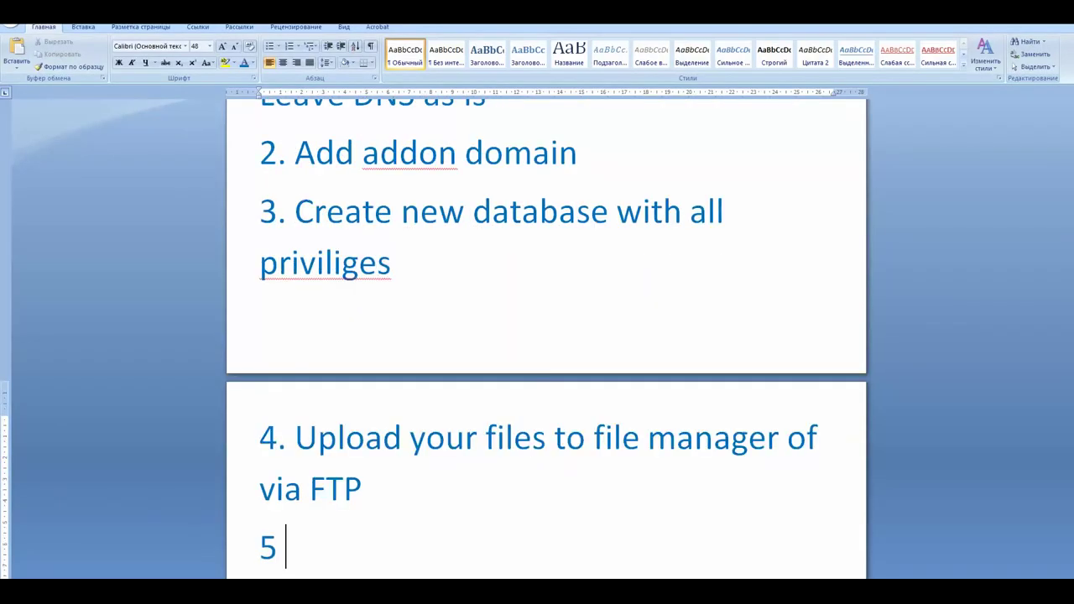
text( Upload database)
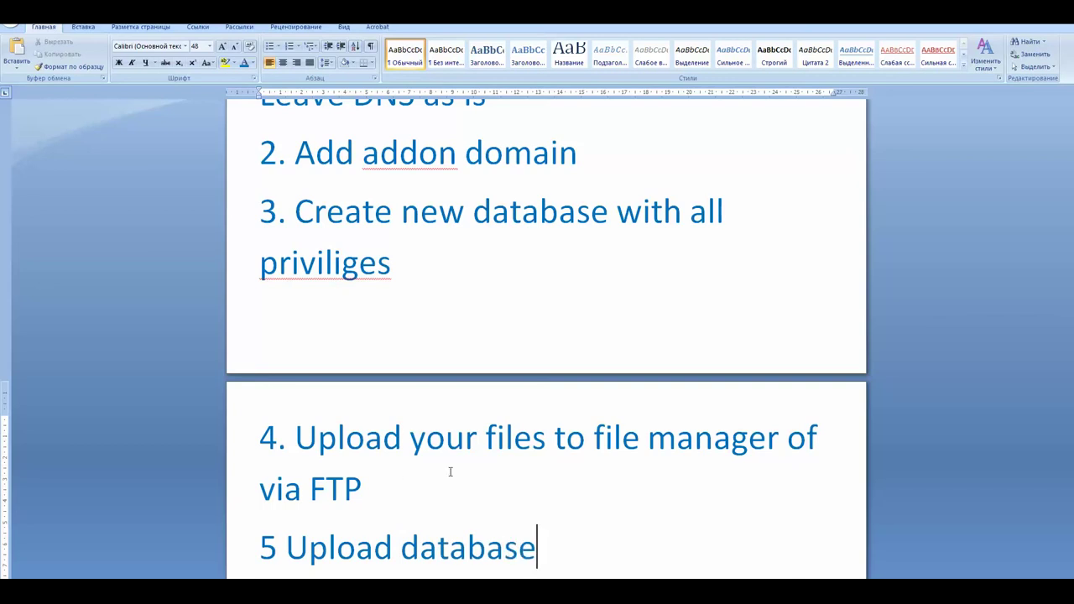
text( using phoMyA)
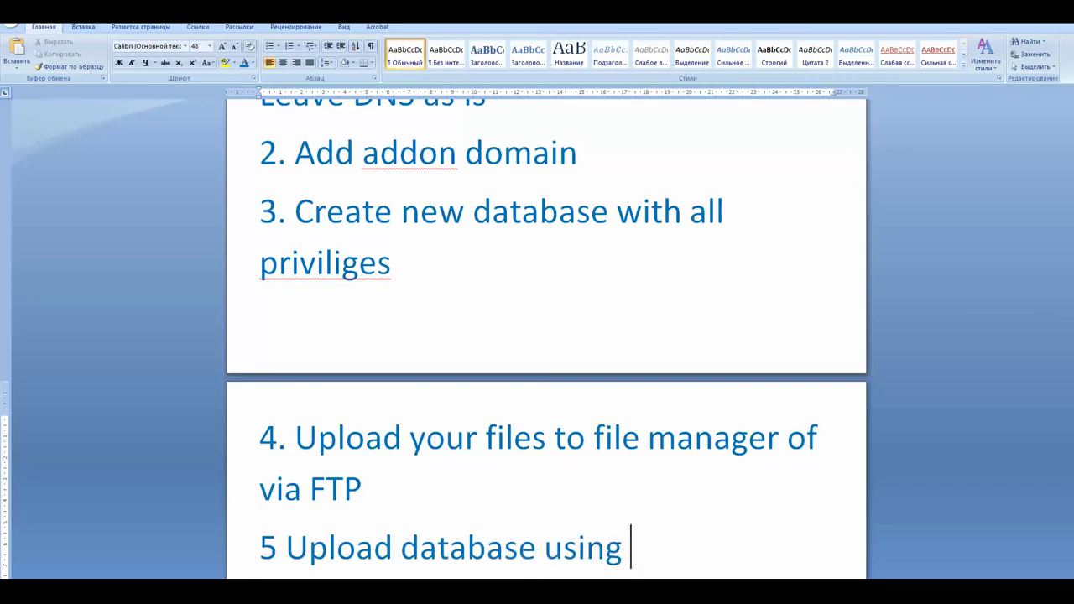
text(dmin)
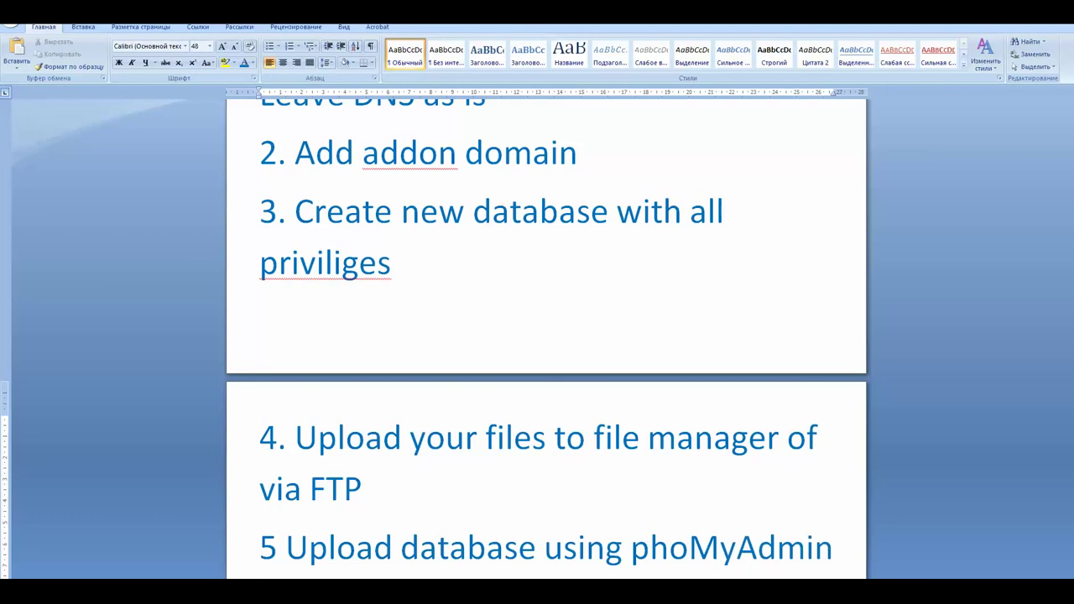
click(689, 547)
key(BackSpace)
text(p)
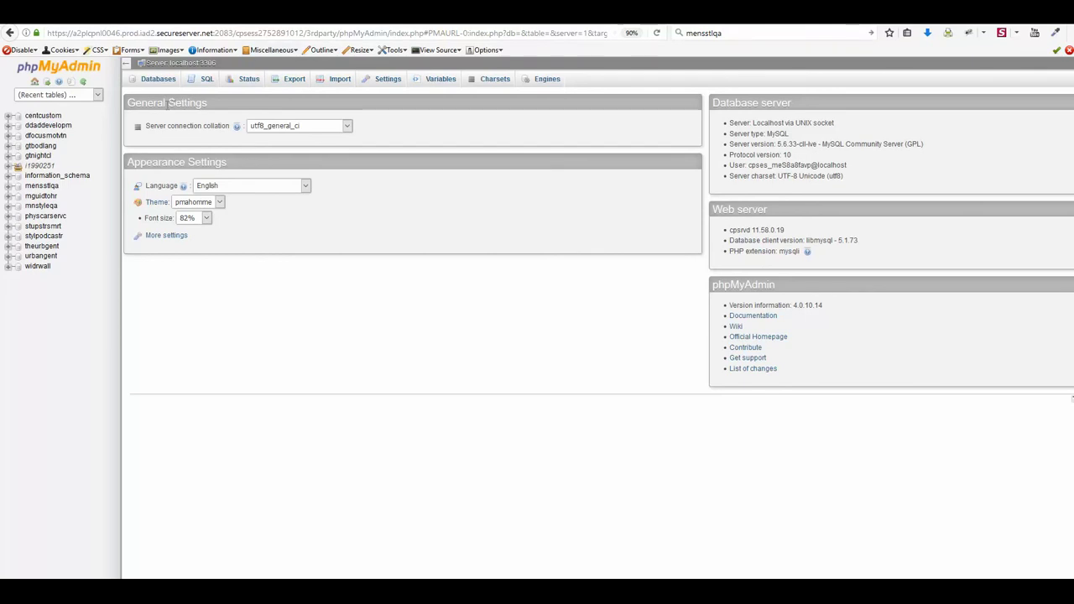
Step: Import mensty2_mstylqa.sql into the mensstlqa database and view its 32 imported tables
click(722, 32)
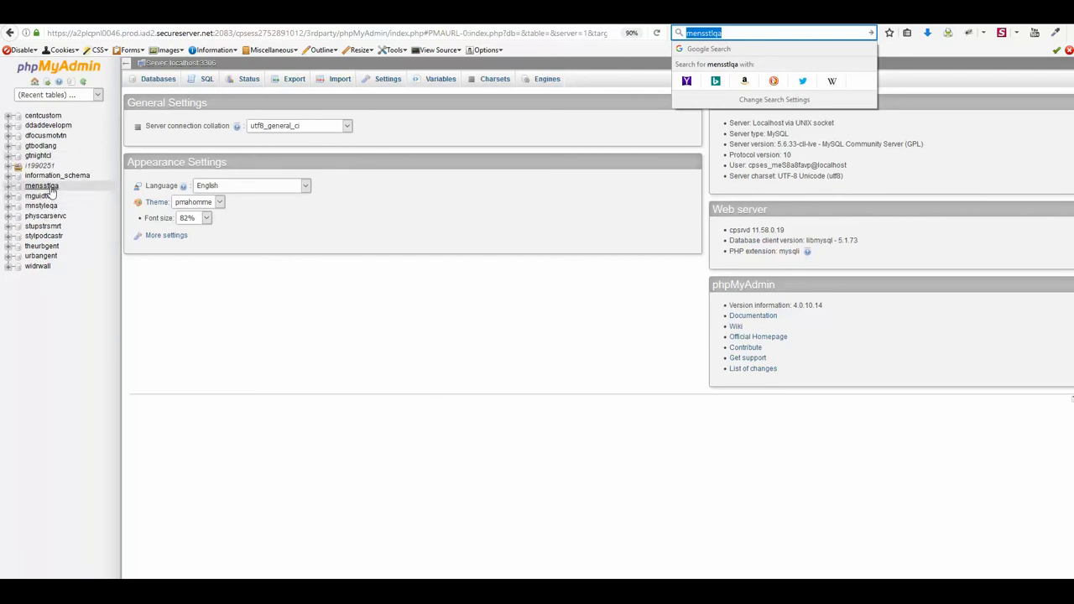
click(43, 188)
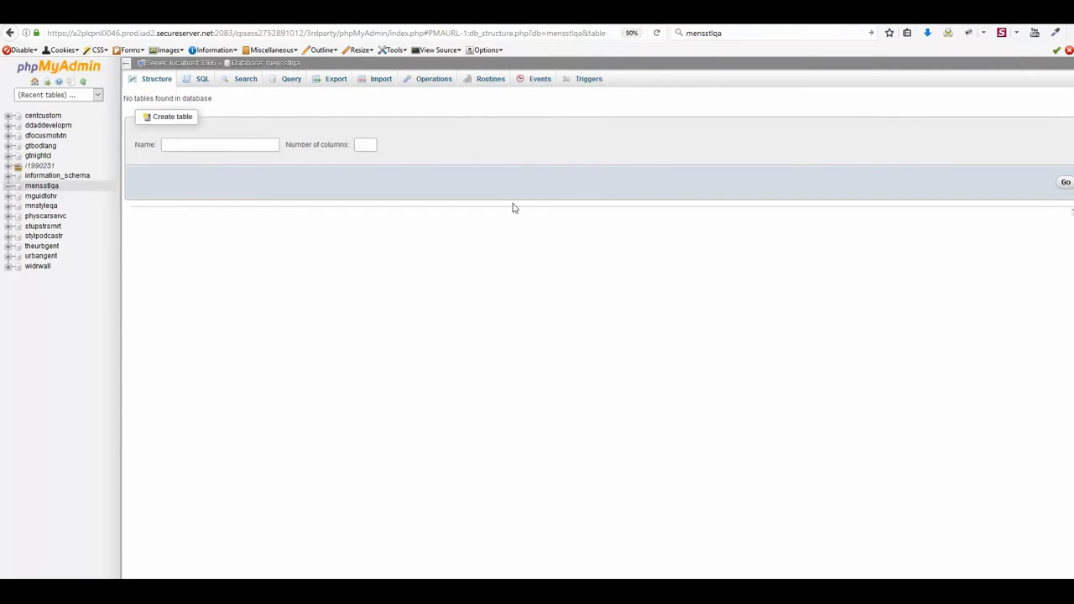
click(381, 80)
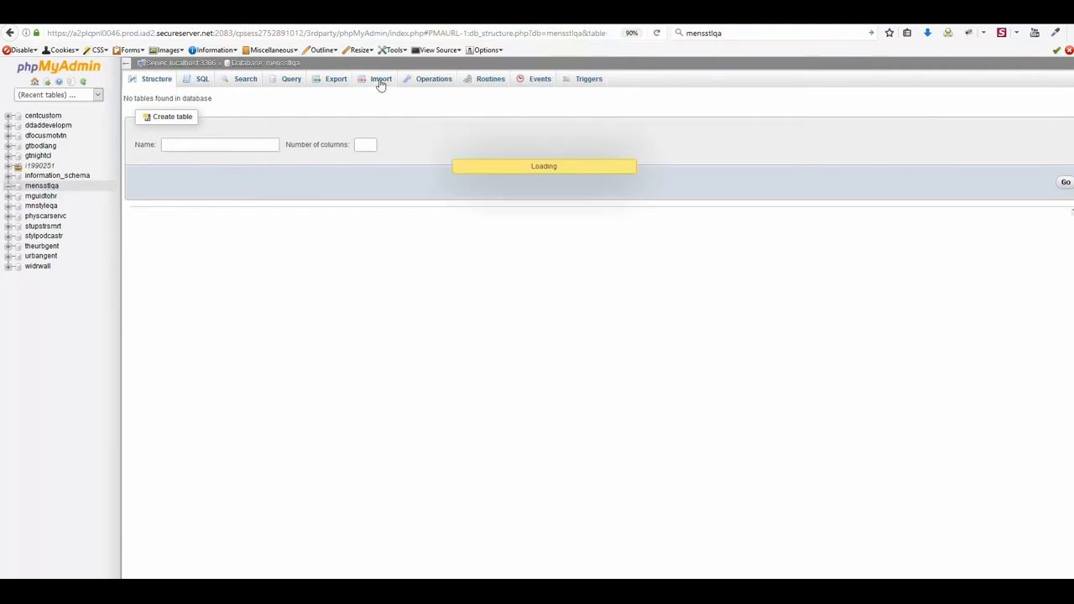
click(220, 187)
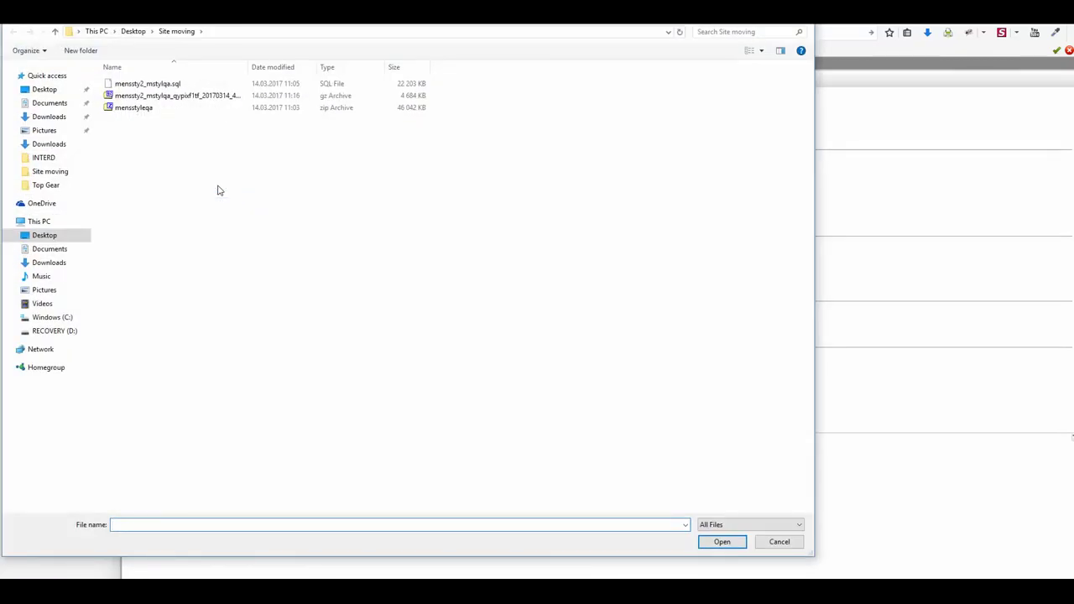
click(143, 86)
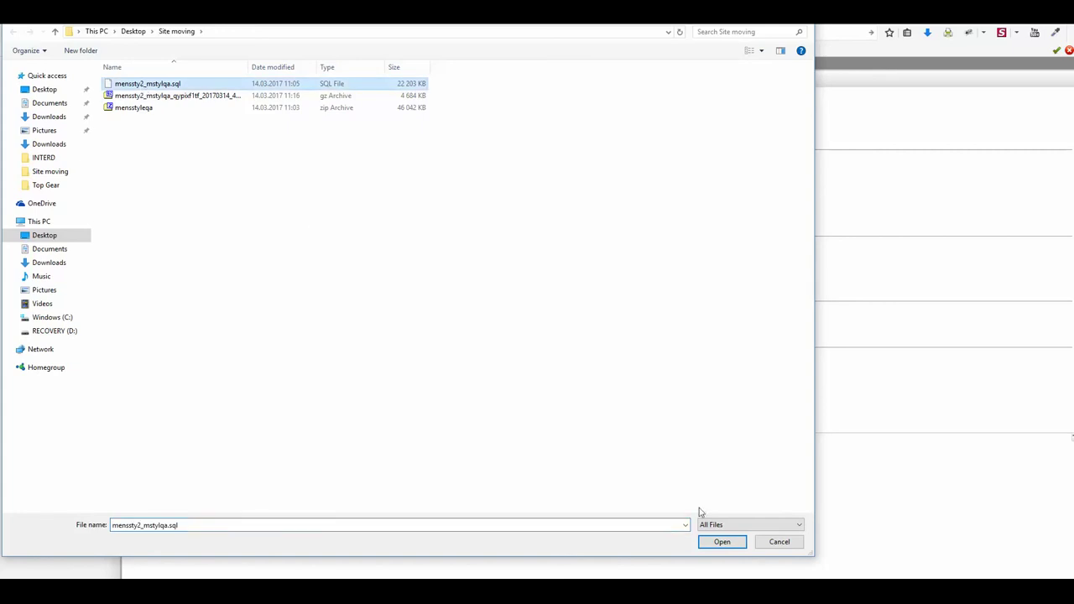
click(720, 543)
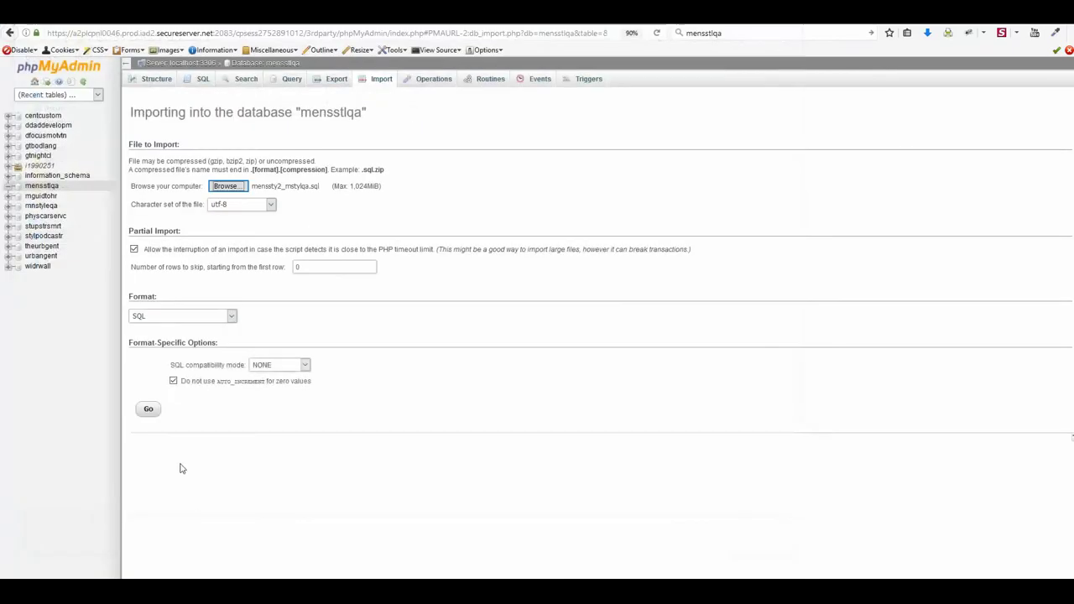
click(148, 408)
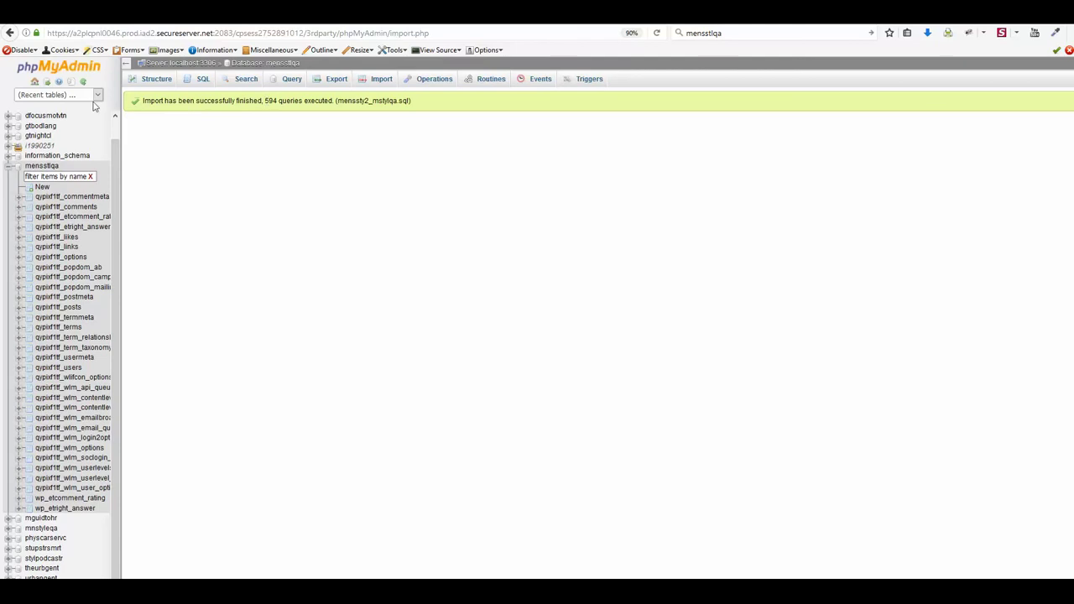
click(42, 168)
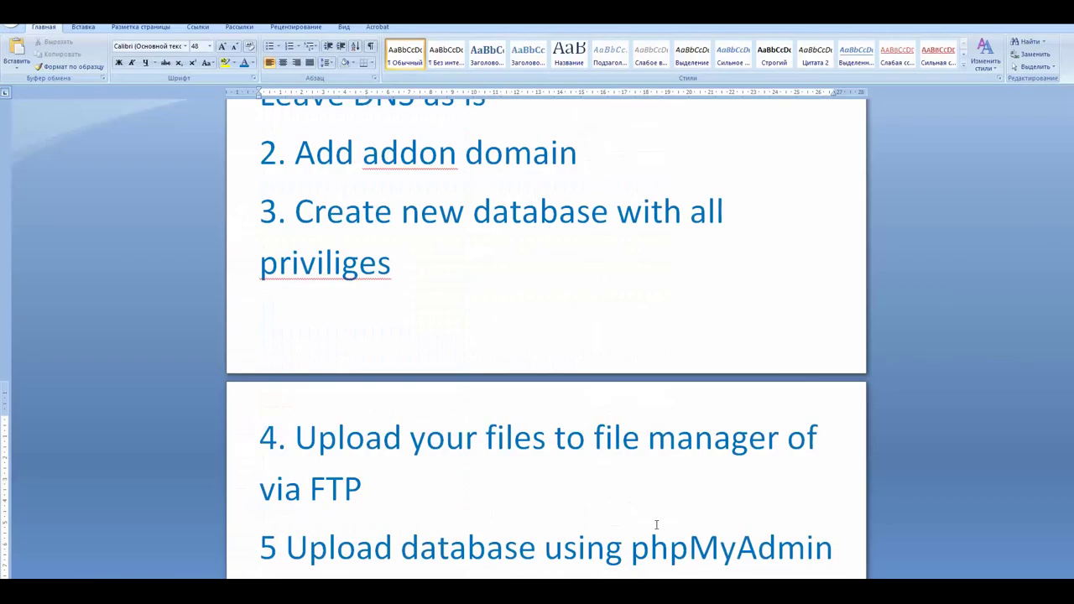
Step: Add '6. Edit the wp-config.php file' as a new line after step 5 in the checklist
click(845, 548)
key(Return)
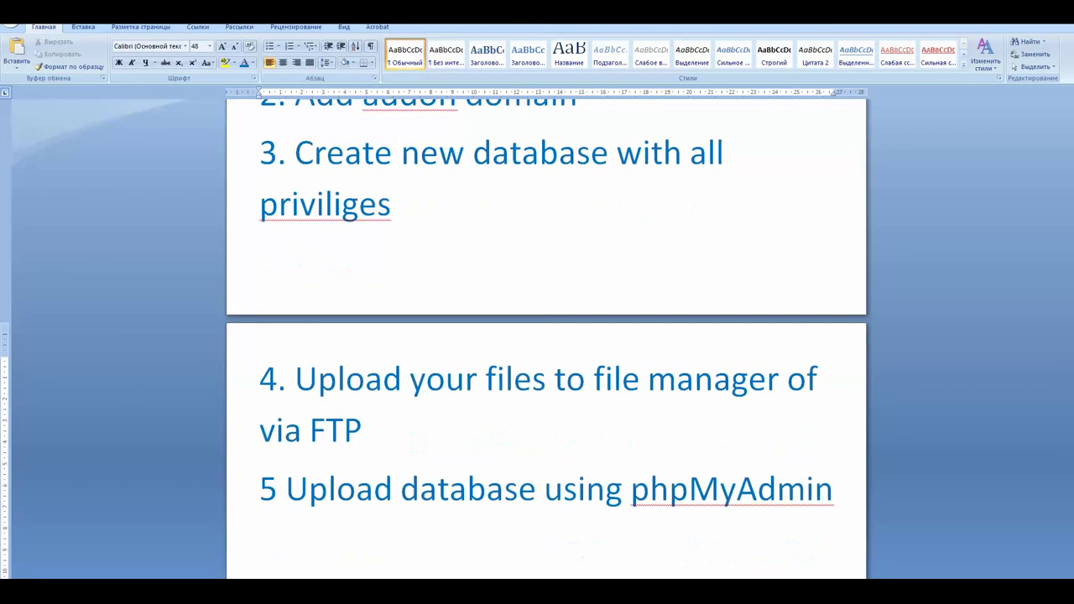
text(6. Edit t)
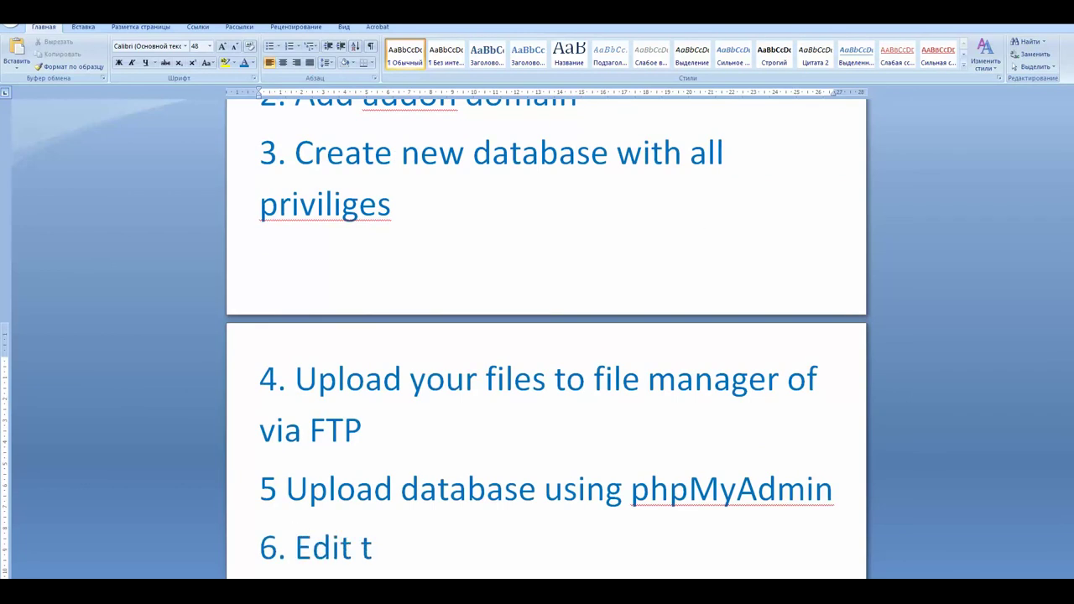
text(he wp)
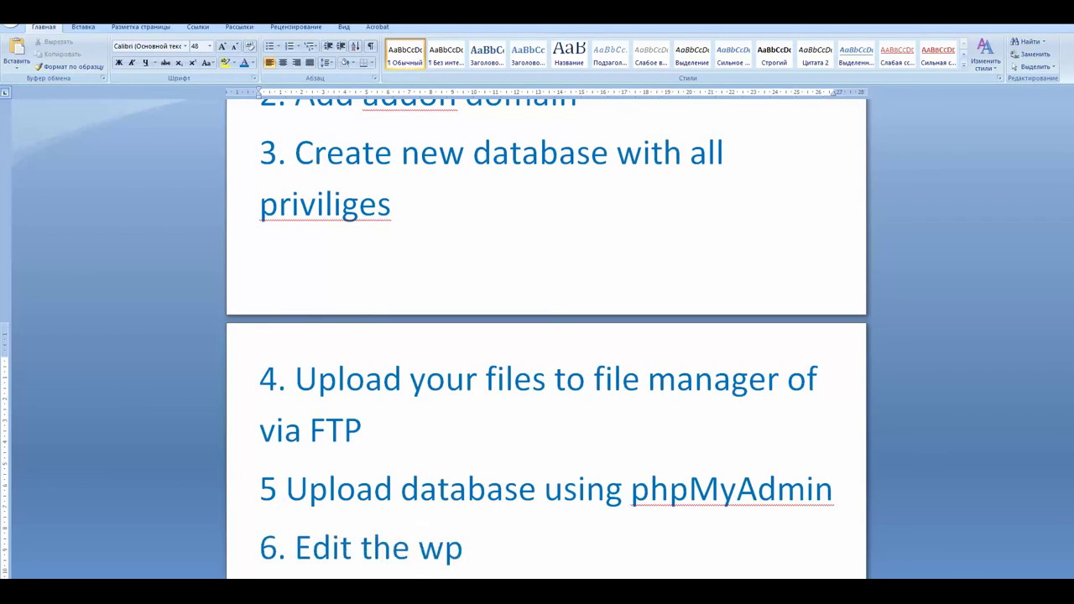
text(-config.)
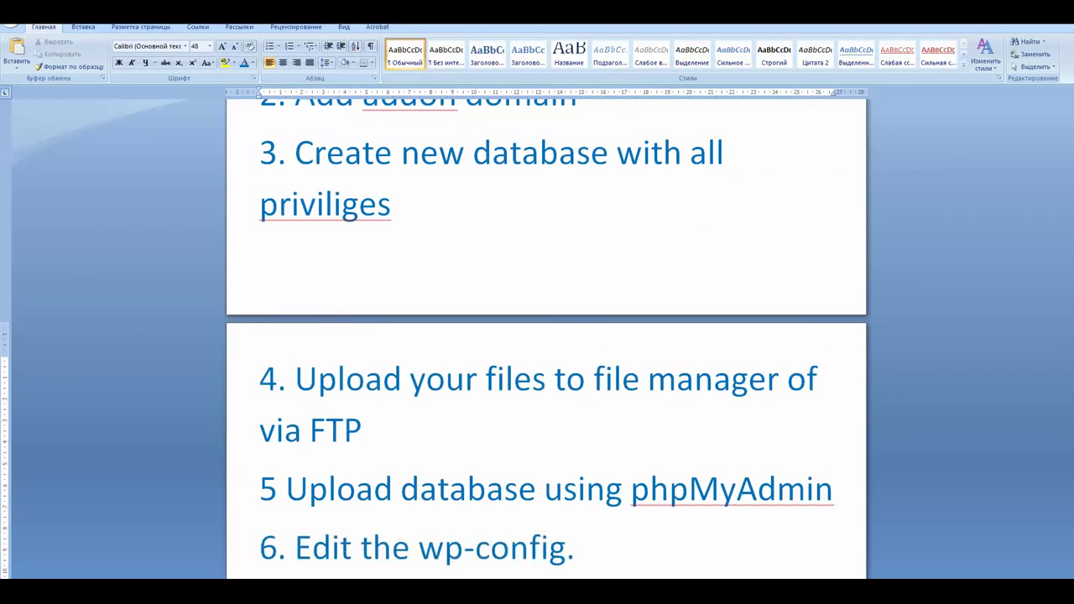
text(php file)
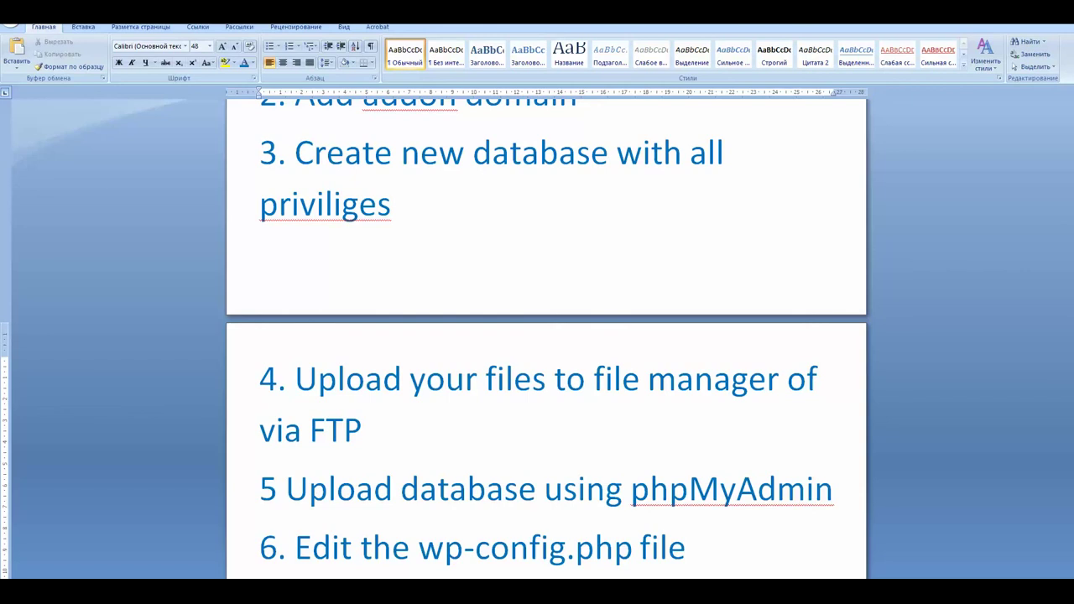
click(157, 571)
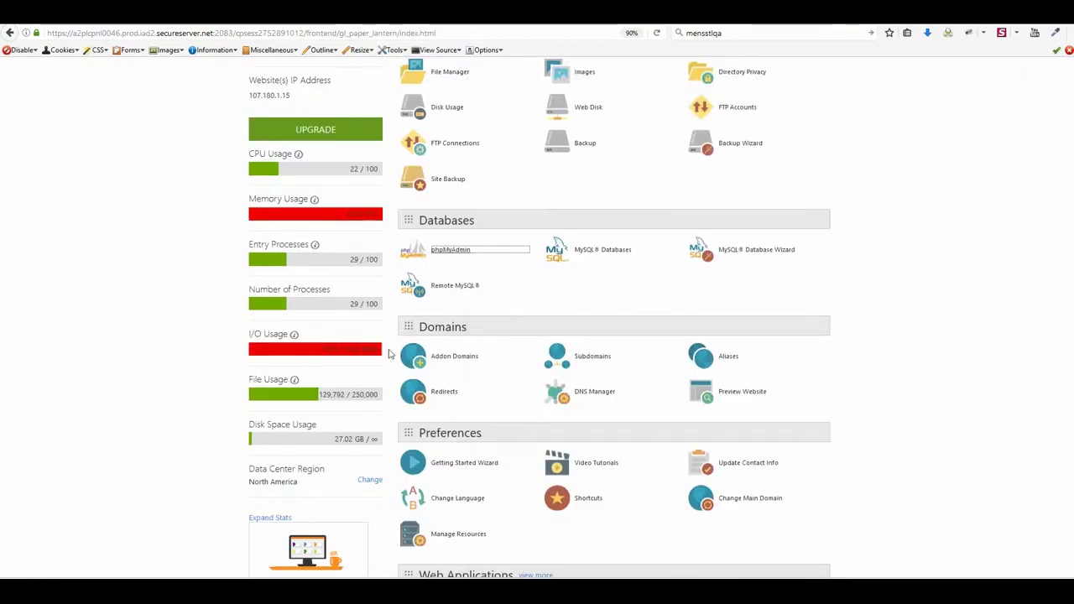
Step: Open cPanel File Manager at the home directory, browse to public_html/menstyleqa.com and select wp-config.php
scroll(388, 354, up, 4)
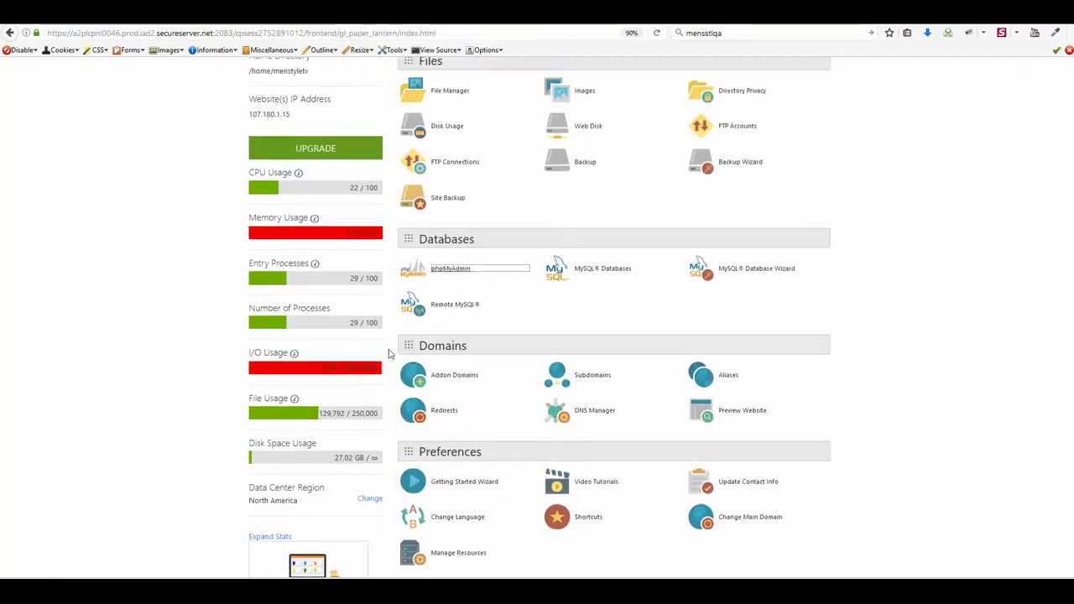
click(450, 295)
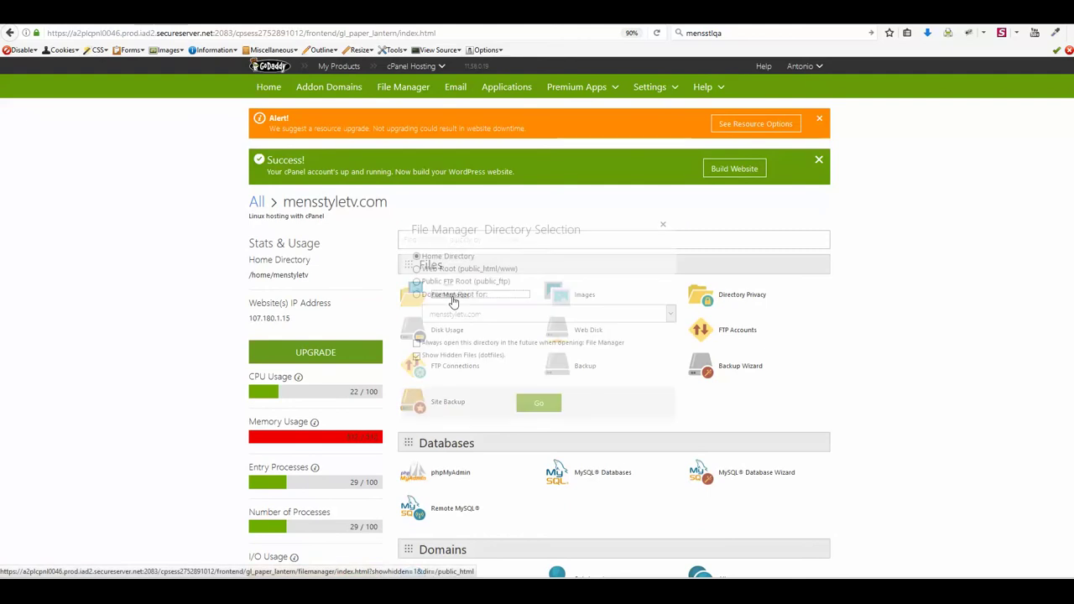
click(539, 403)
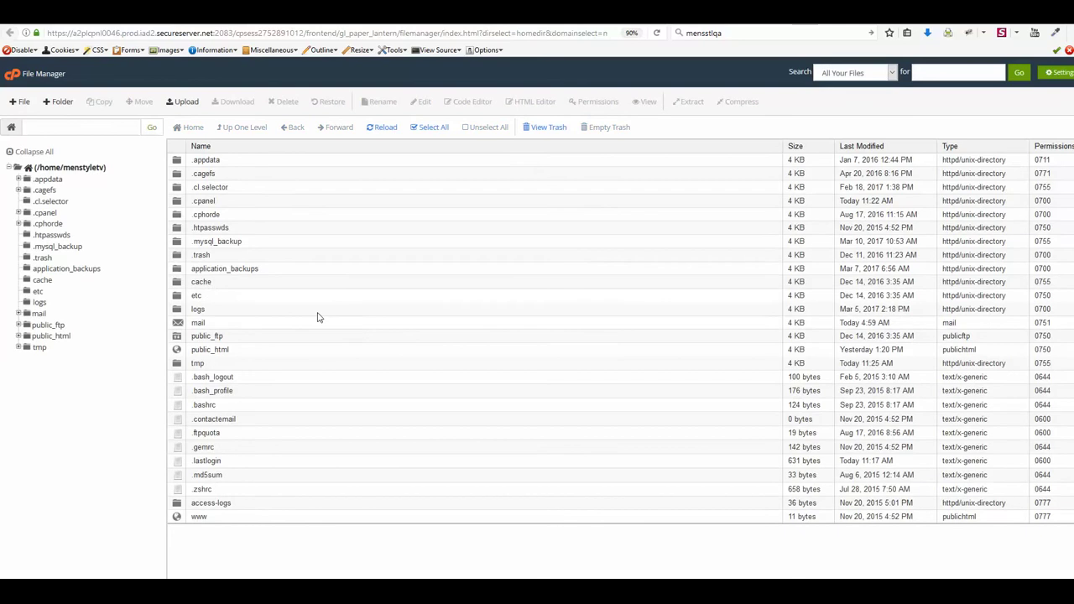
double_click(181, 351)
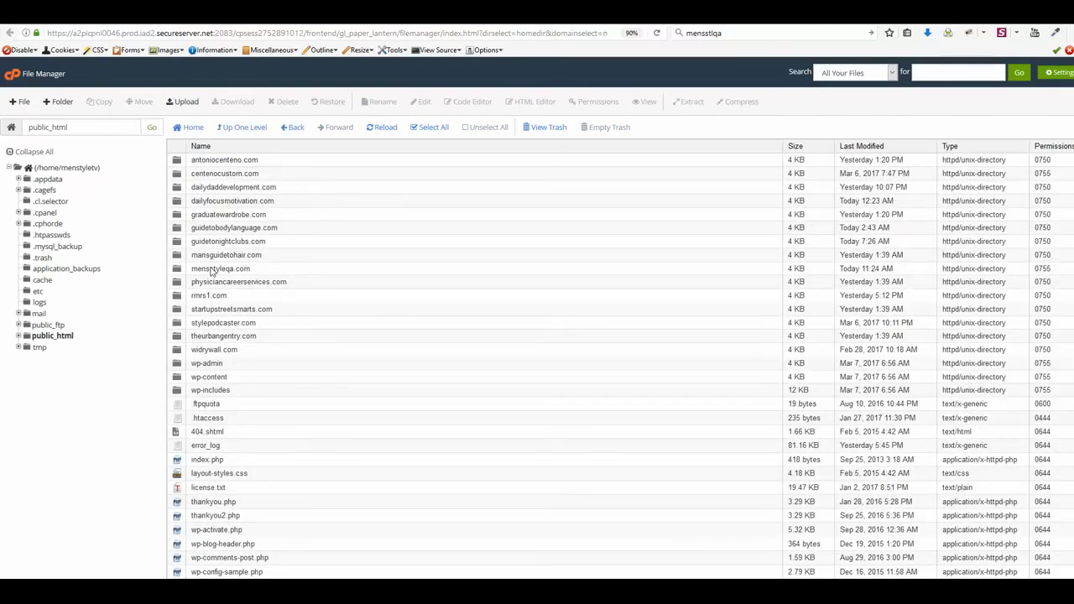
double_click(177, 272)
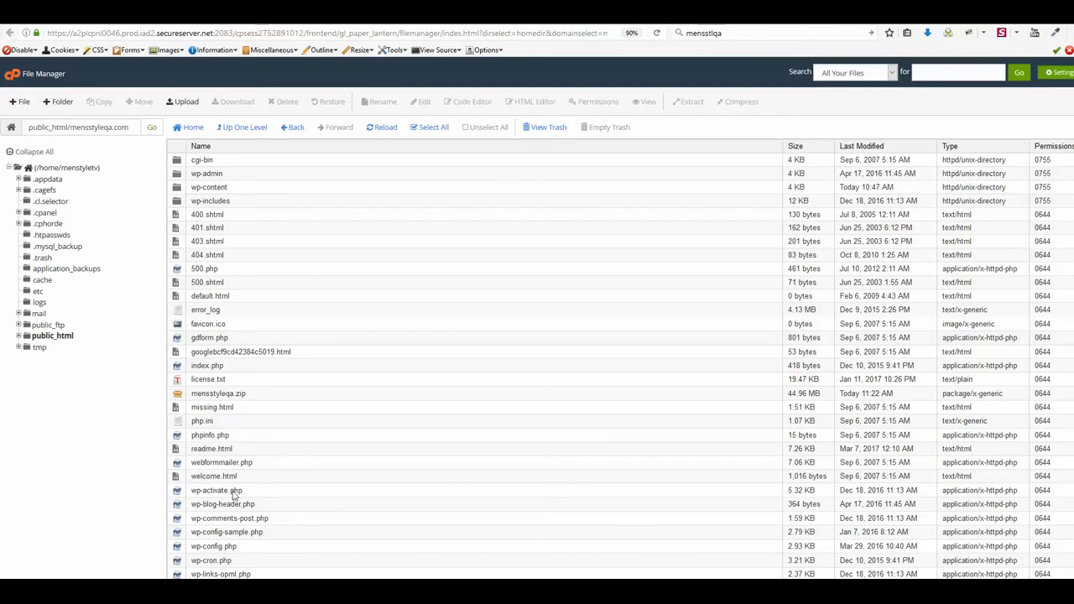
click(187, 547)
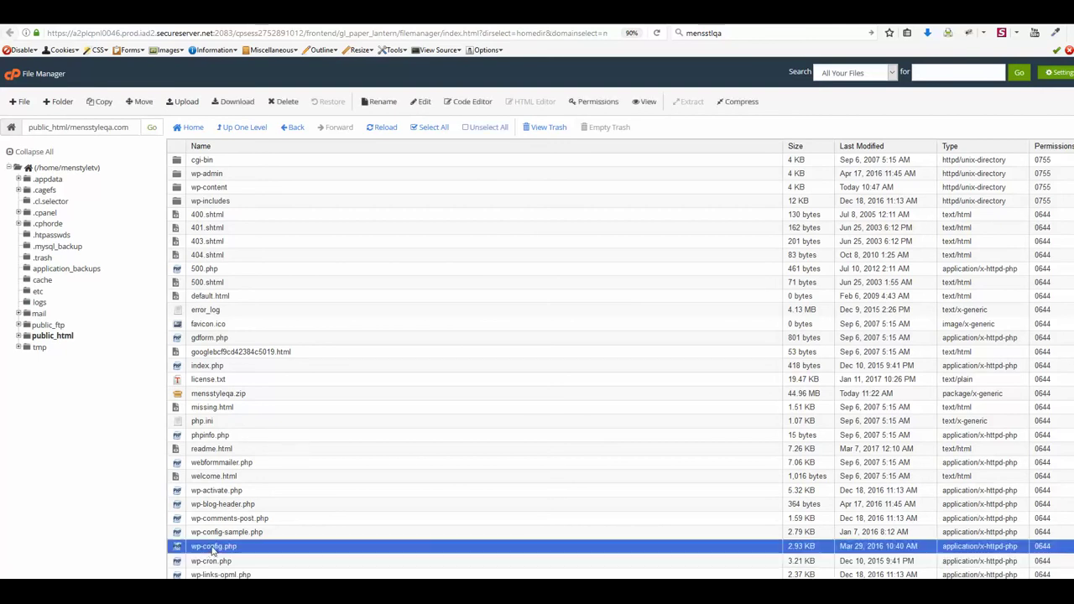
Step: Edit wp-config.php as text, replacing the DB_USER and DB_NAME values with the new database name
click(425, 103)
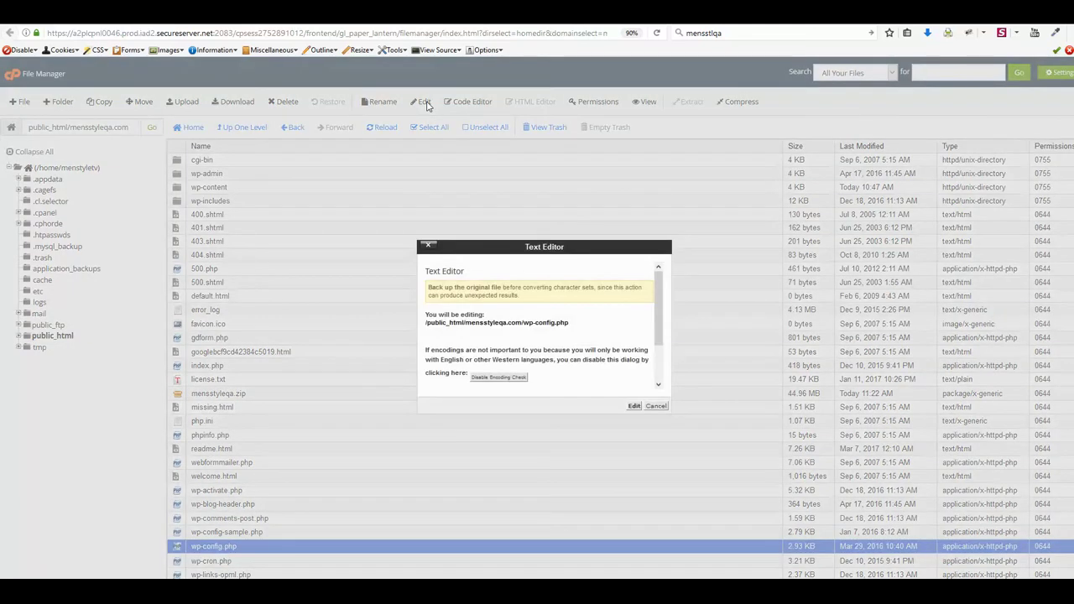
click(634, 407)
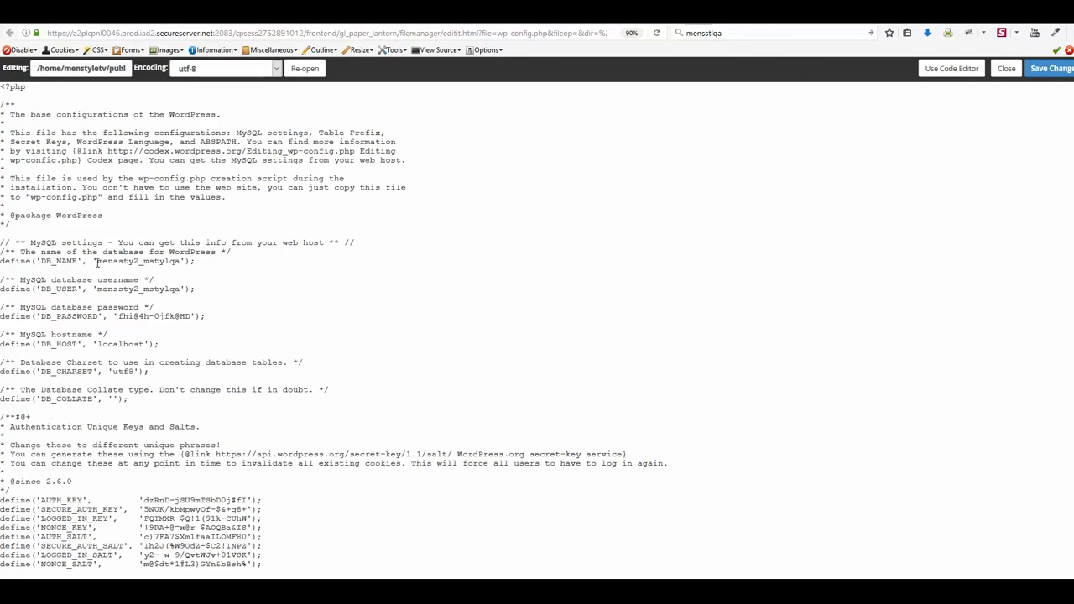
drag(97, 262, 179, 263)
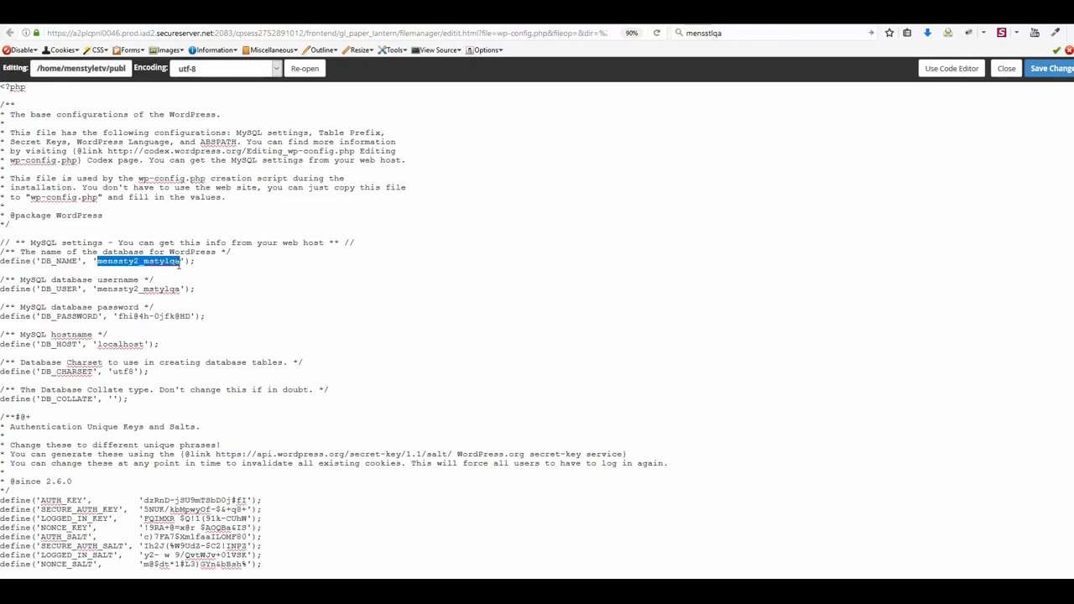
click(734, 32)
key(ctrl+c)
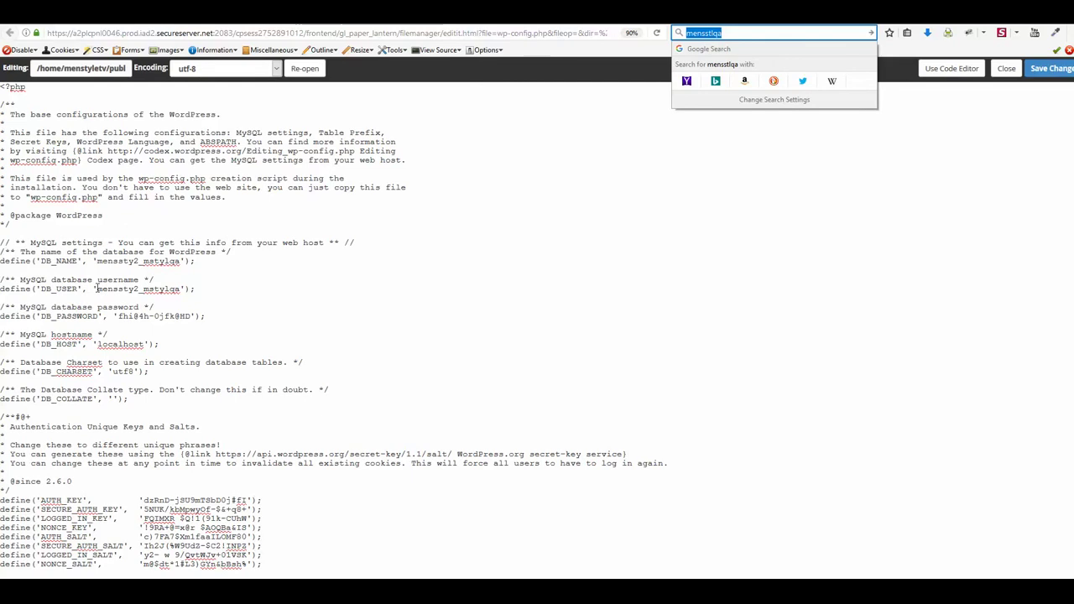
drag(96, 288, 181, 294)
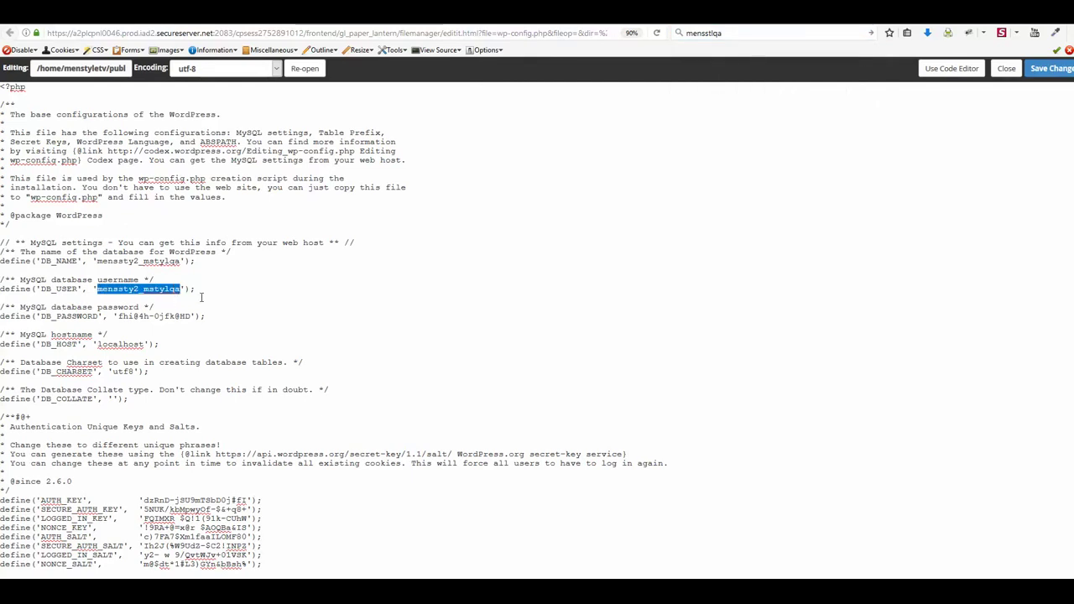
key(ctrl+v)
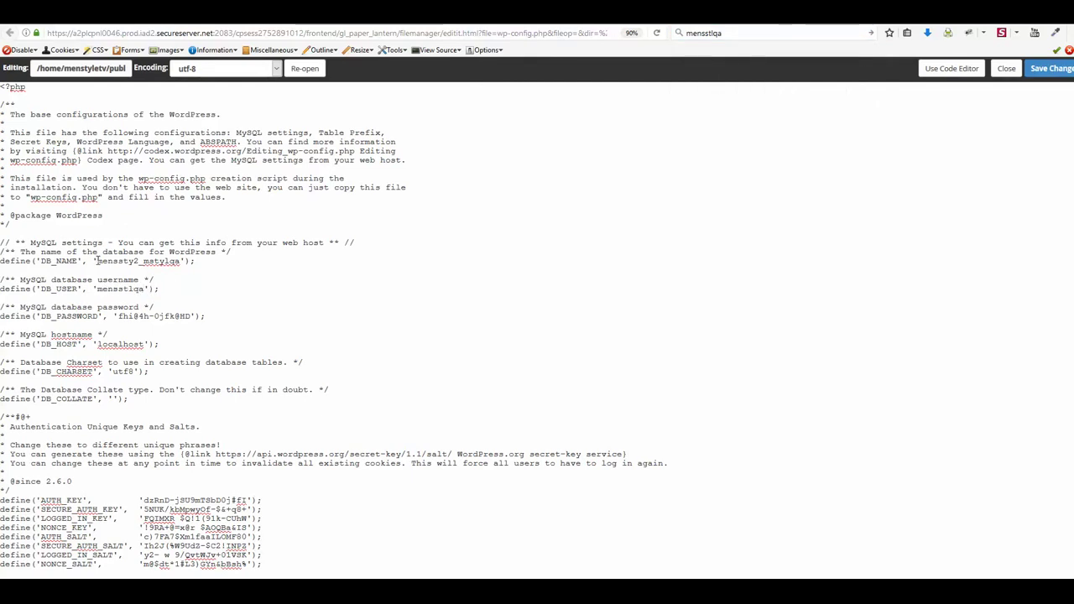
drag(97, 261, 177, 261)
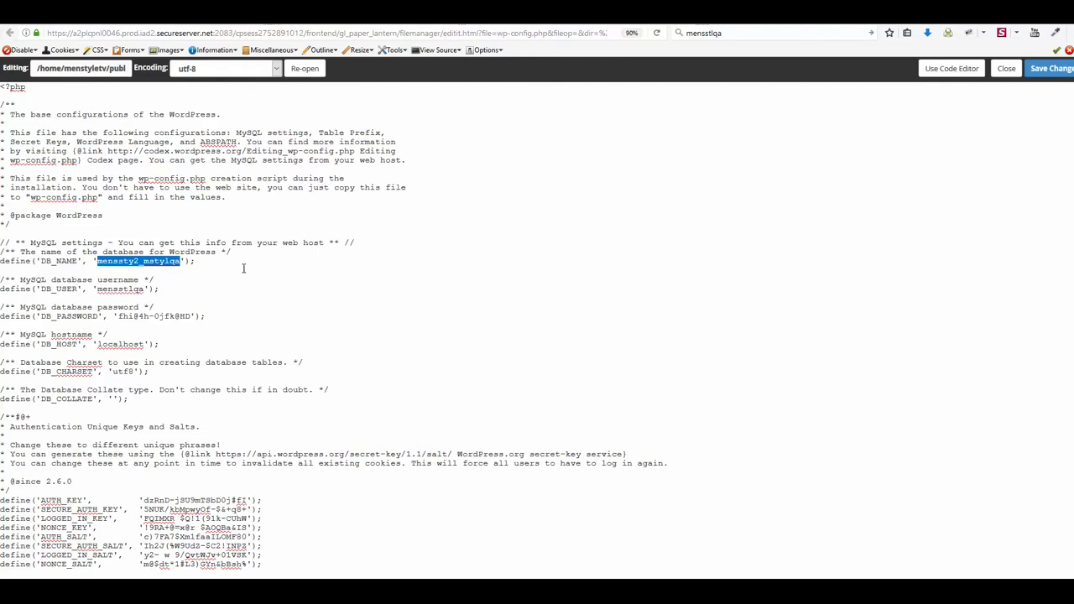
key(ctrl+v)
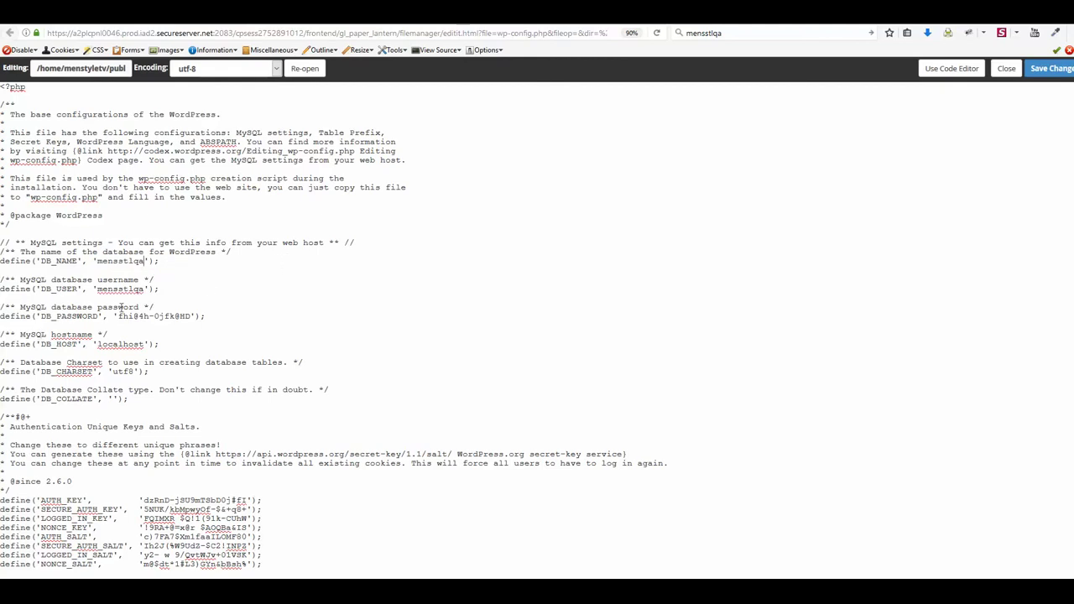
Step: Review the DB_PASSWORD value and the localhost DB_HOST value in wp-config.php
drag(118, 316, 191, 317)
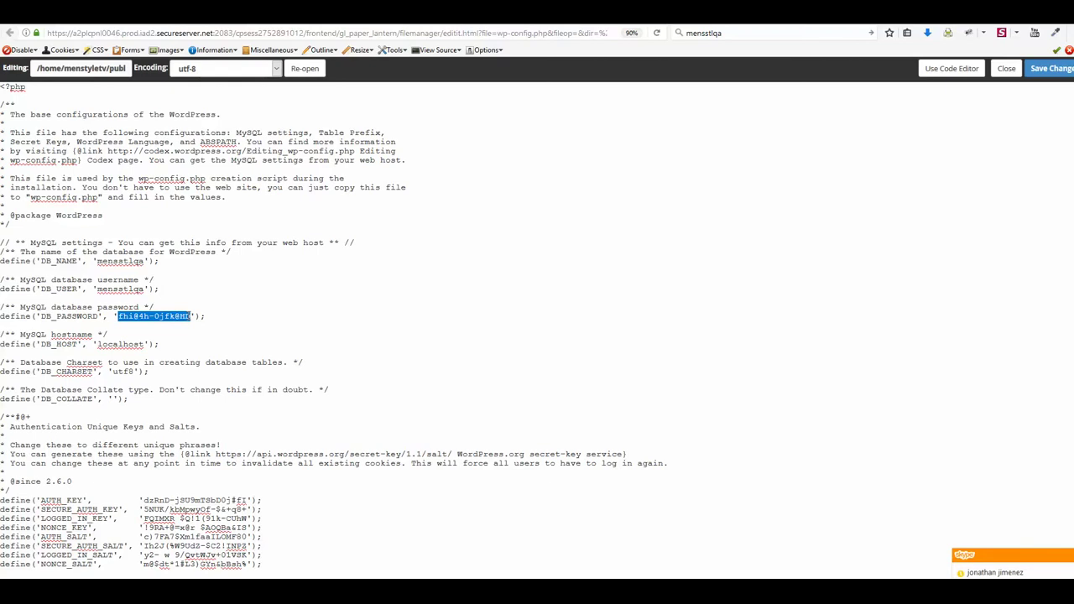
click(106, 347)
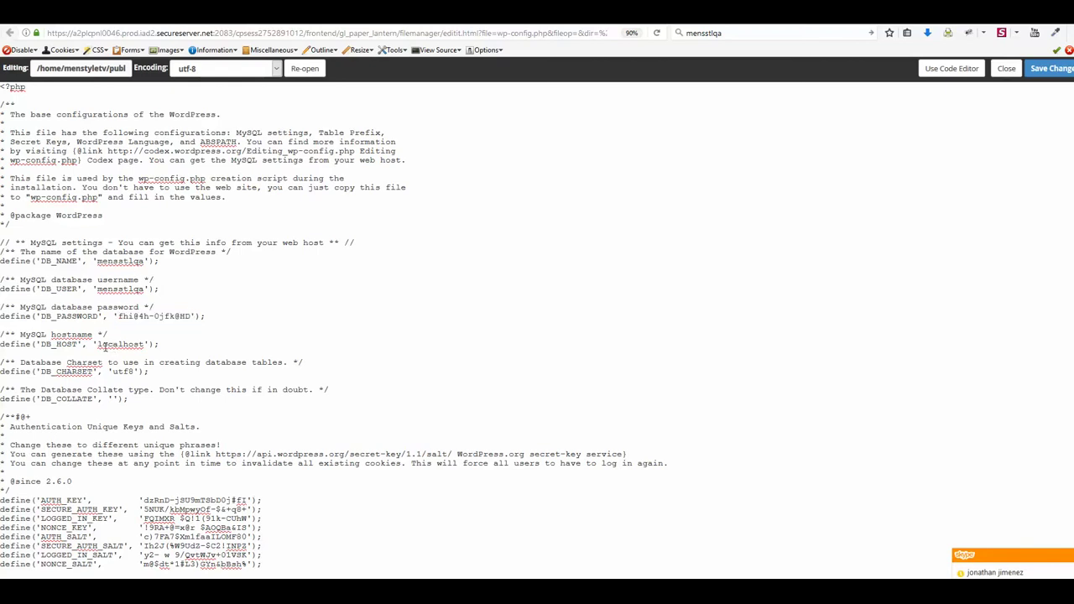
click(99, 344)
drag(99, 345, 145, 345)
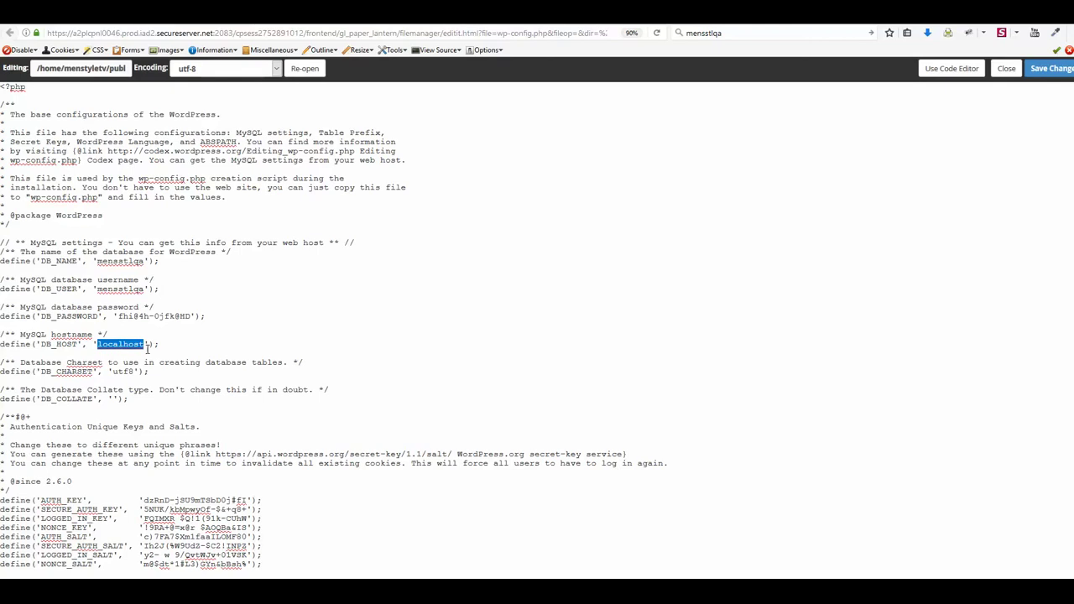
click(128, 347)
double_click(118, 342)
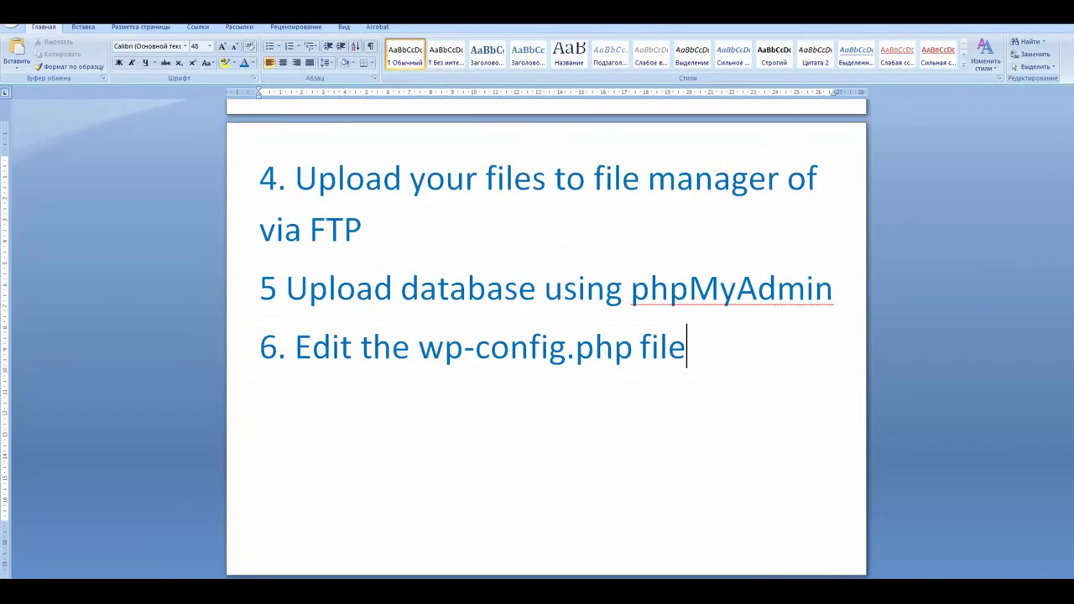
Step: Review the checklist's first step, Add addon domain step and @ record, then bring up Notepad++'s new 4 tab
scroll(543, 408, up, 5)
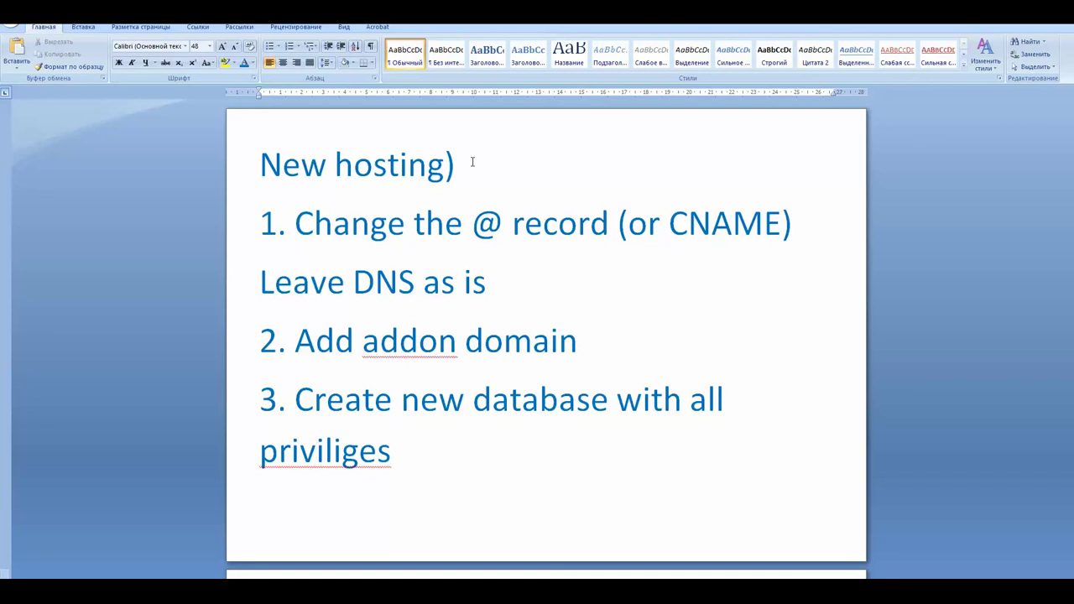
drag(296, 229, 333, 227)
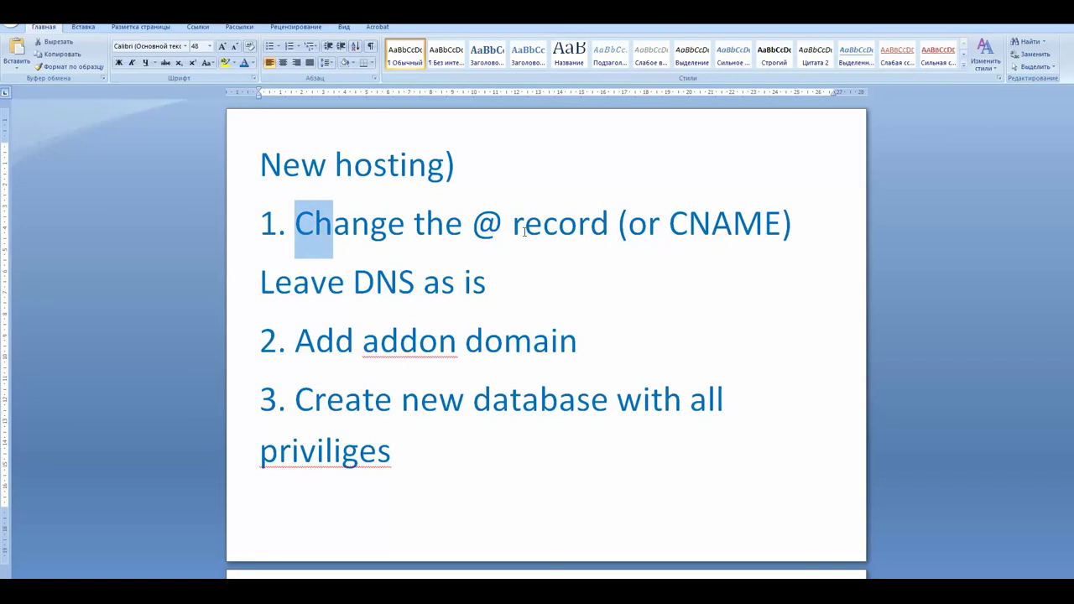
click(525, 232)
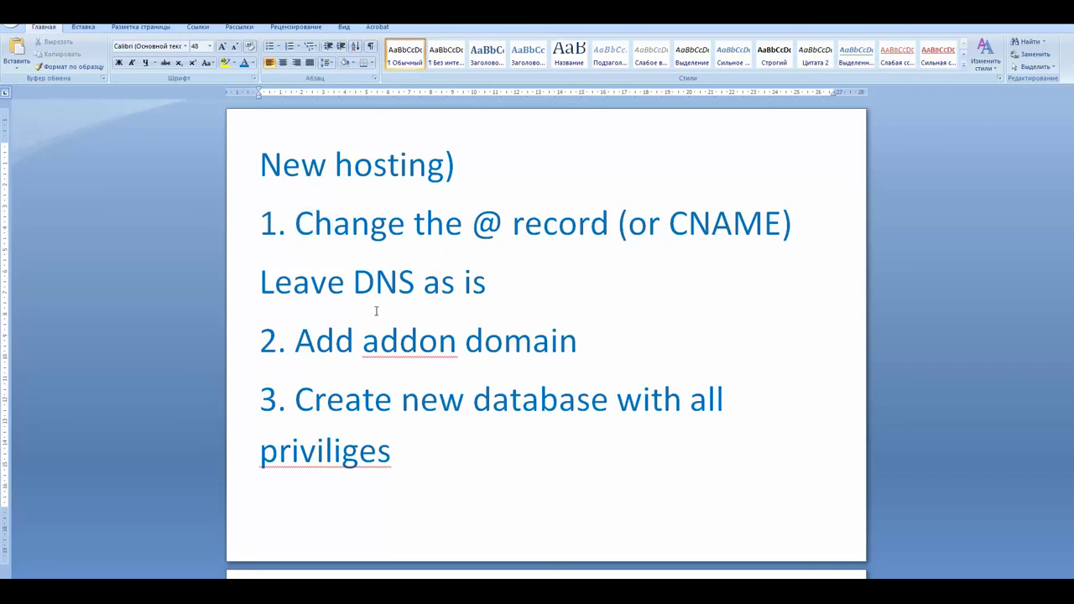
drag(296, 340, 579, 342)
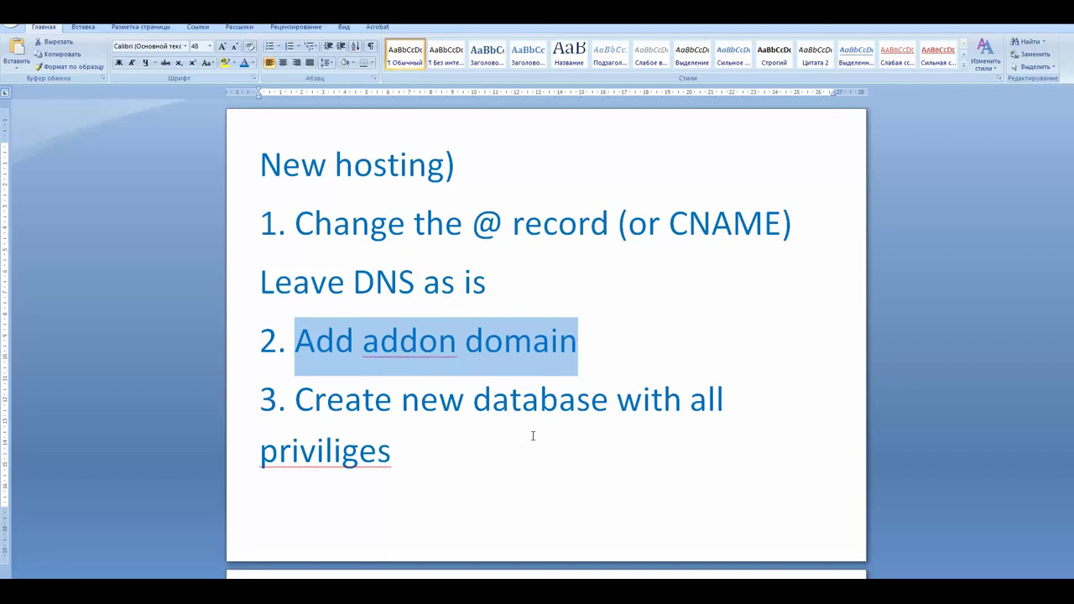
scroll(532, 436, down, 2)
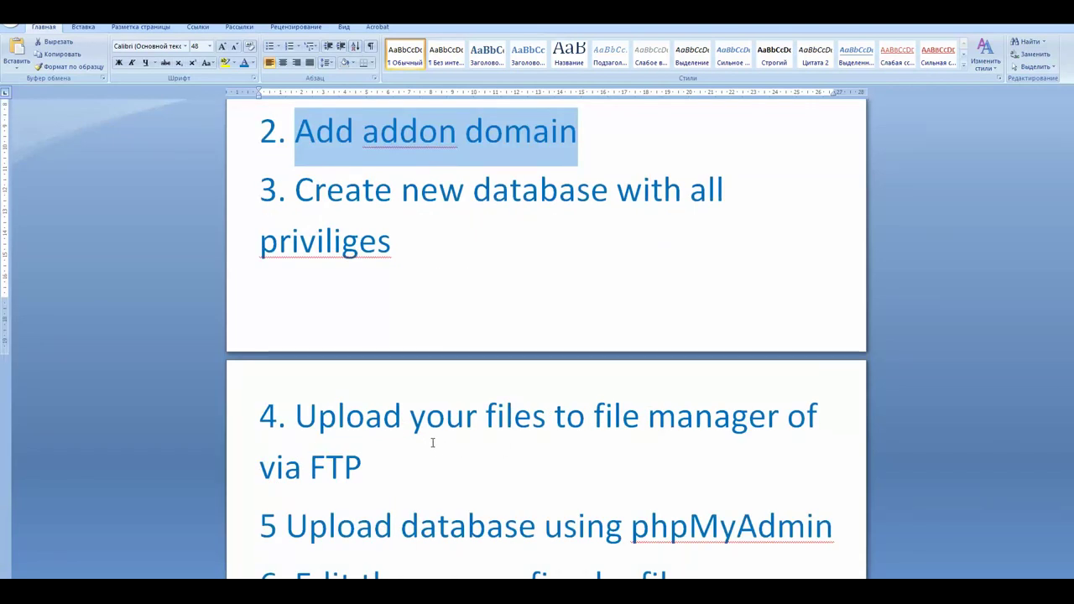
scroll(432, 443, down, 2)
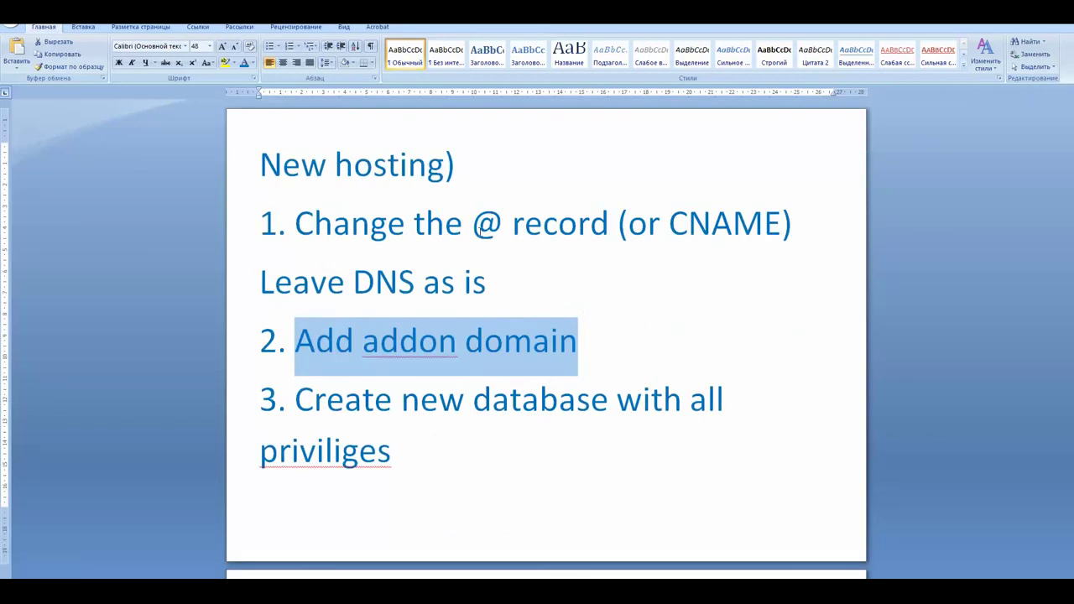
drag(474, 227, 615, 226)
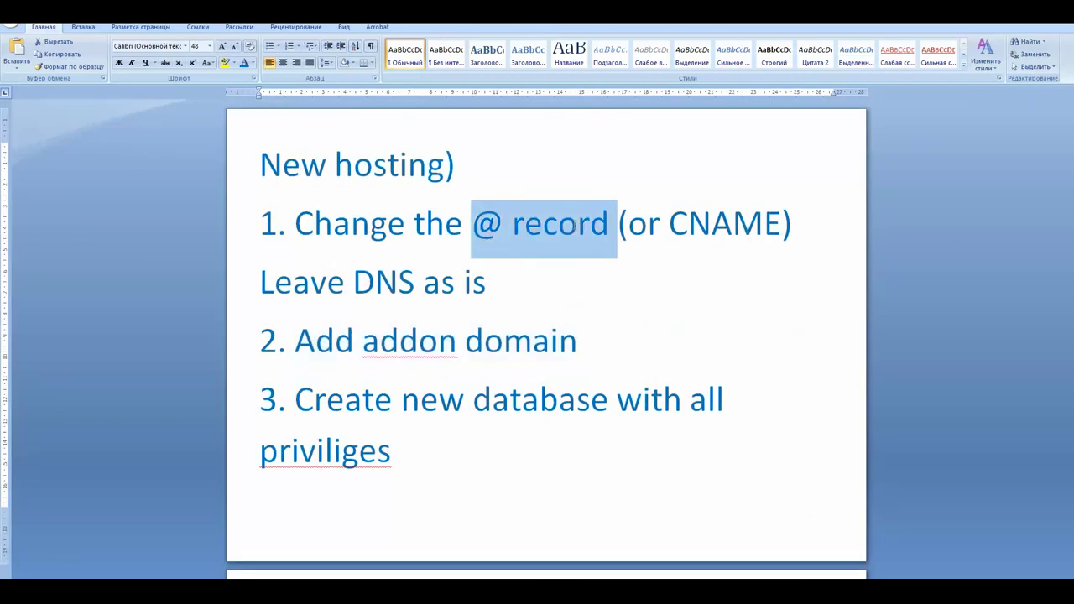
click(542, 281)
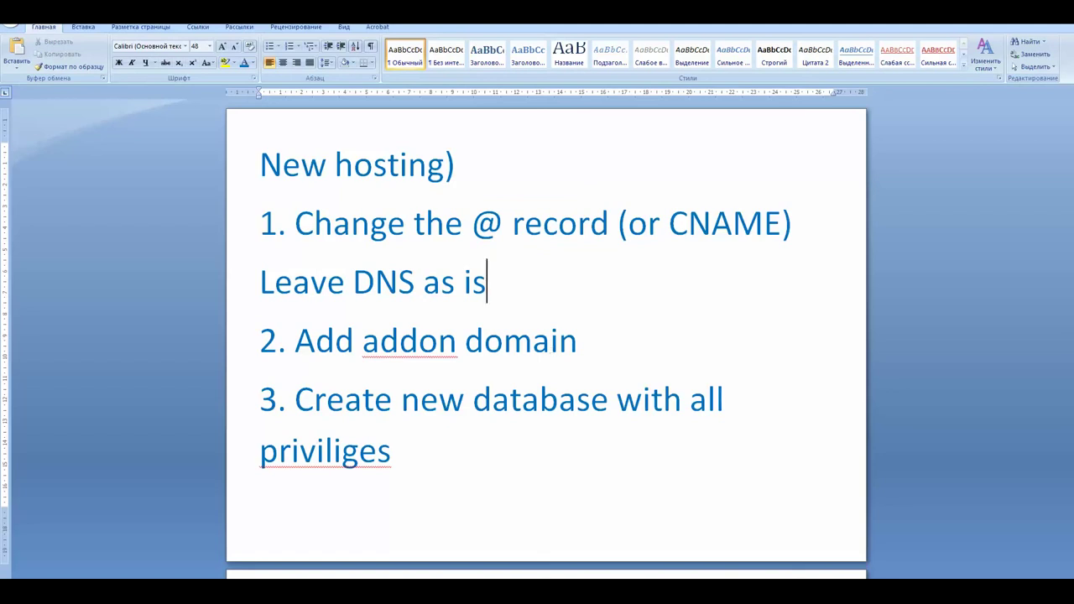
mouse_move(207, 587)
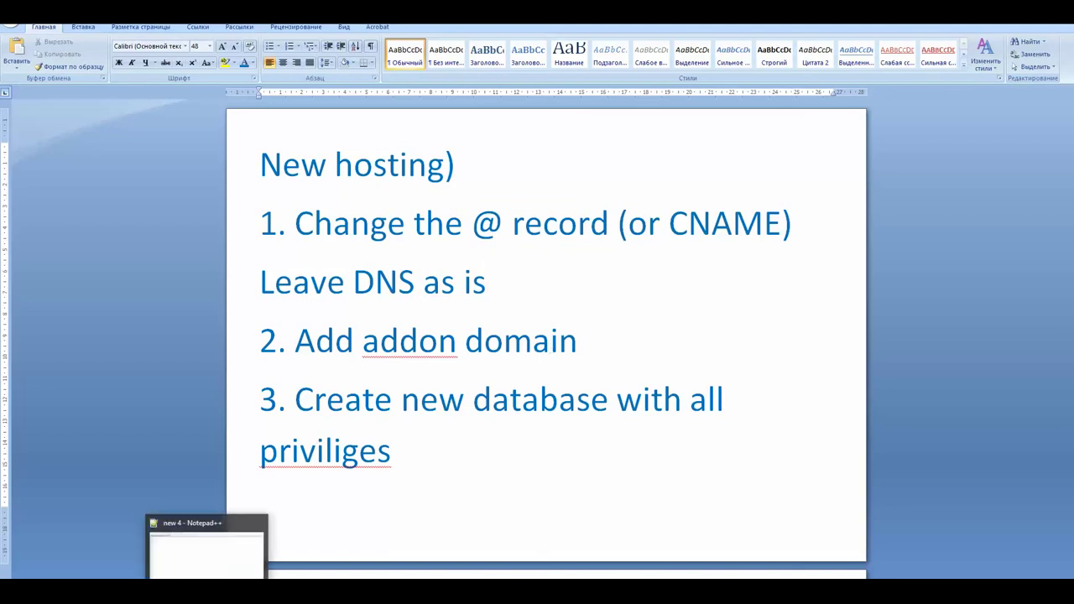
click(206, 550)
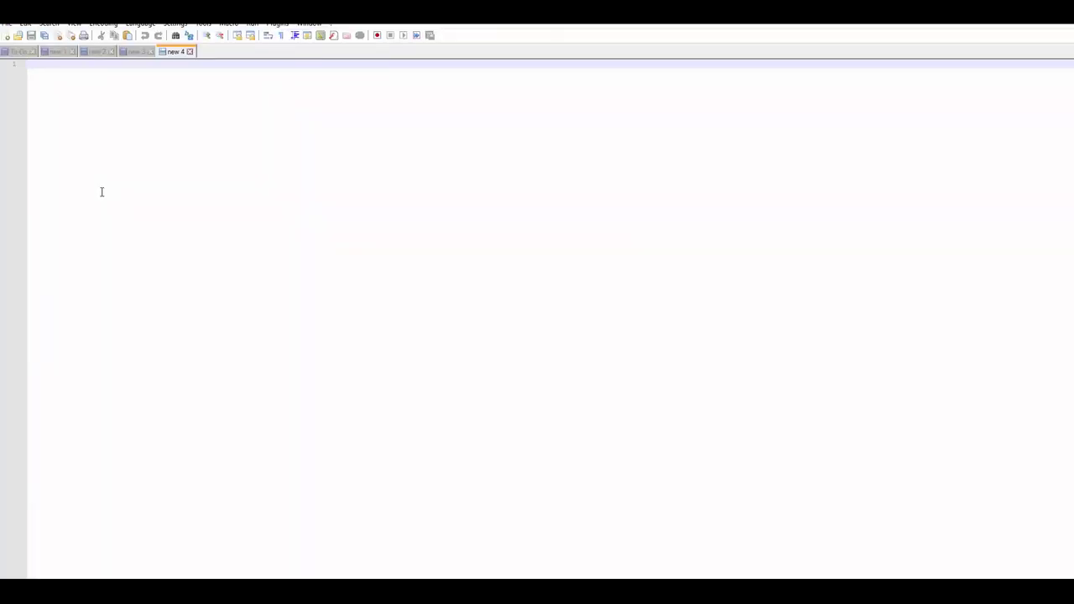
Step: Type four lines of test text starting with 'TEST' in the Notepad++ document
text(TEST)
key(Return)
text(sadfjadskfj;a)
key(Return)
text(asdjfkladskfjl;ads)
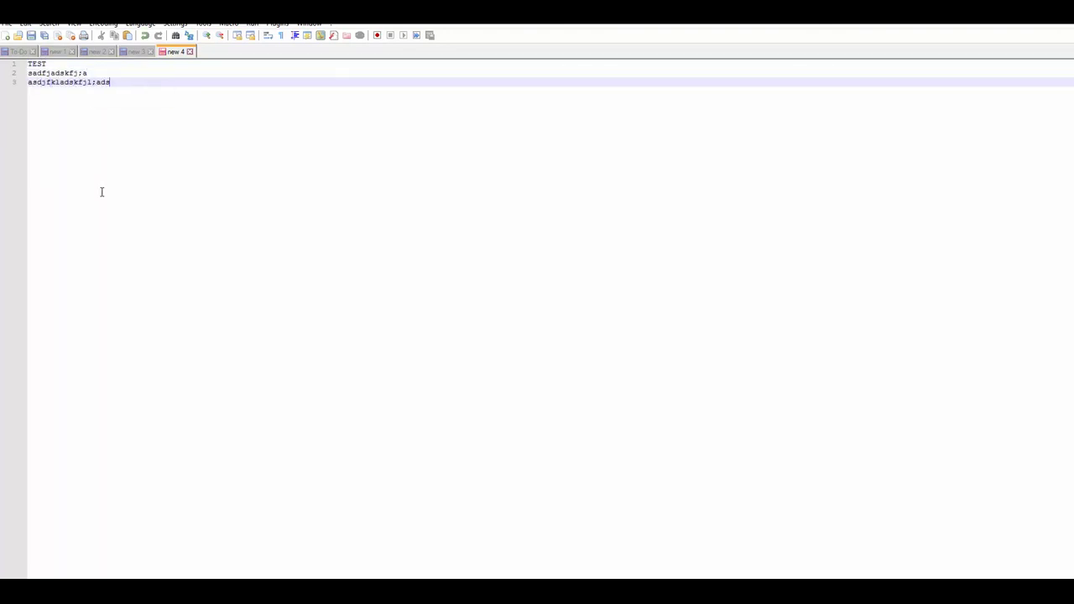
key(Return)
text(2q3rq3285ry1341hadsk.f)
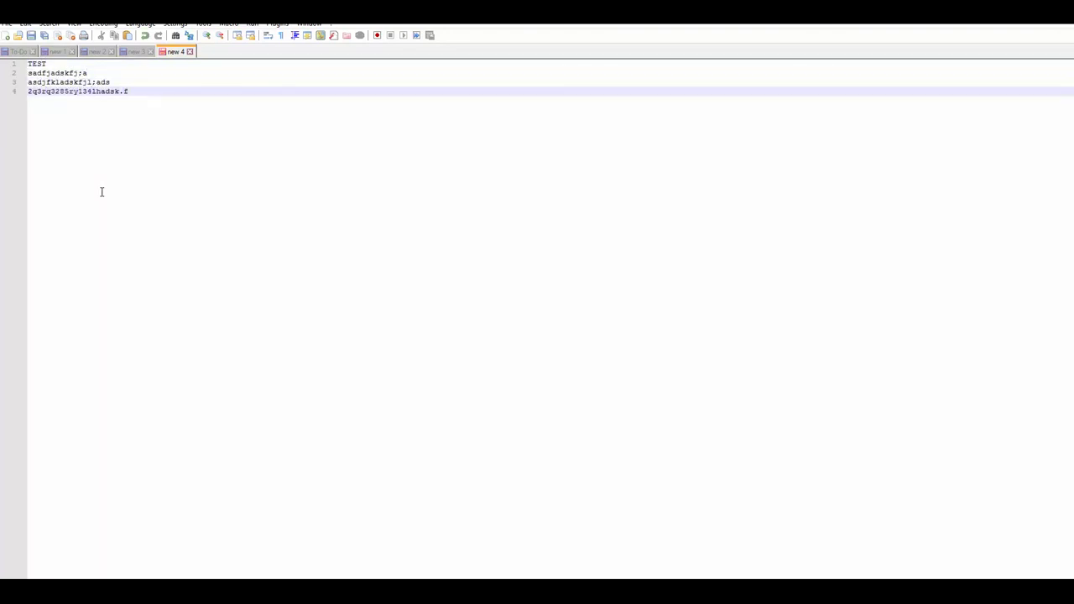
key(Return)
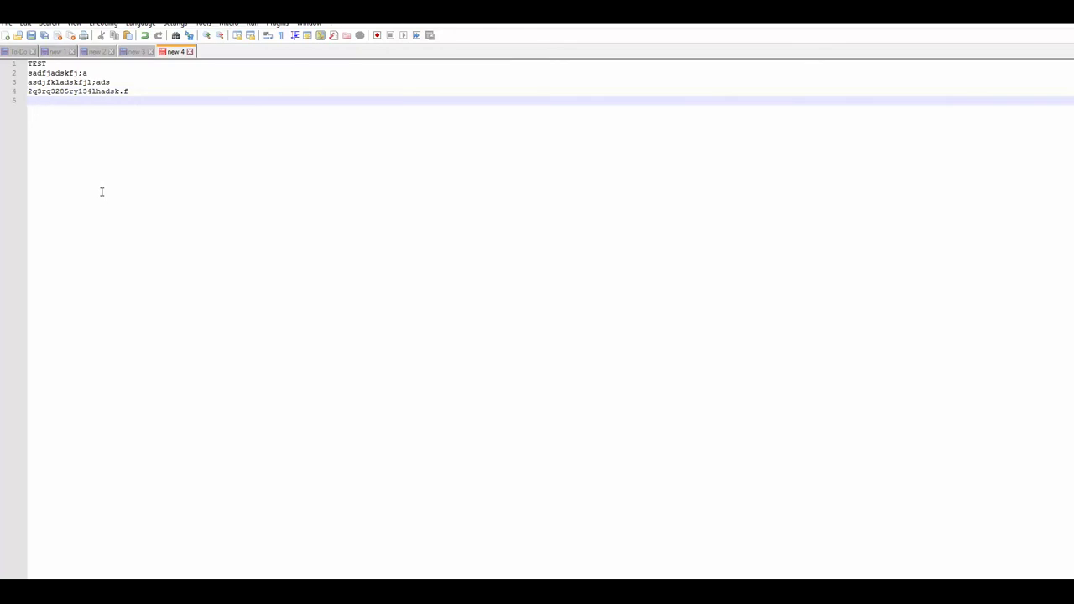
Step: Save the note as test.html on the Desktop, replacing the existing file
key(ctrl+s)
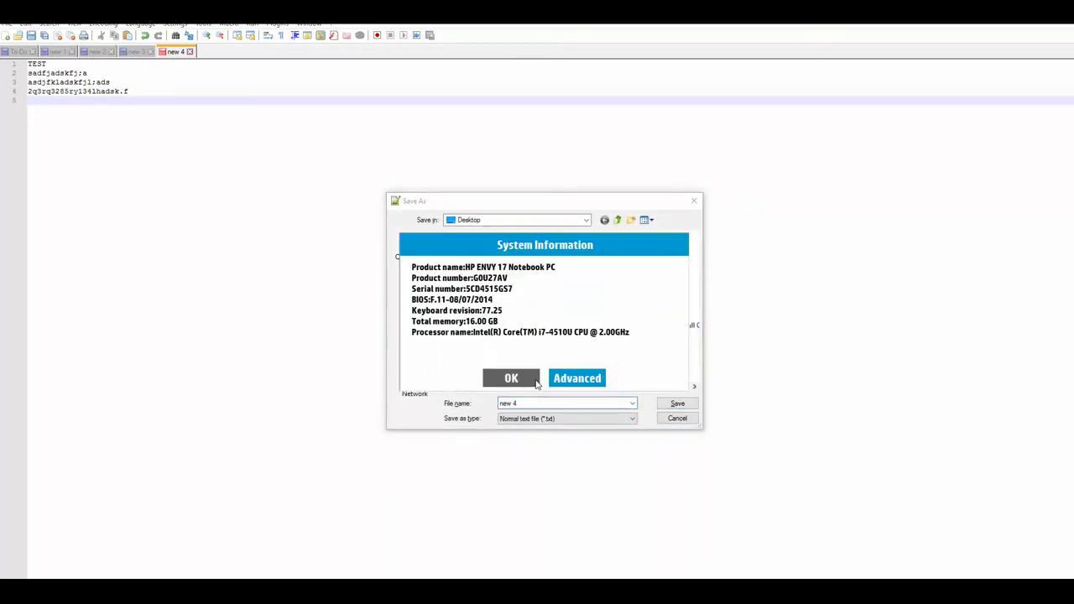
click(536, 382)
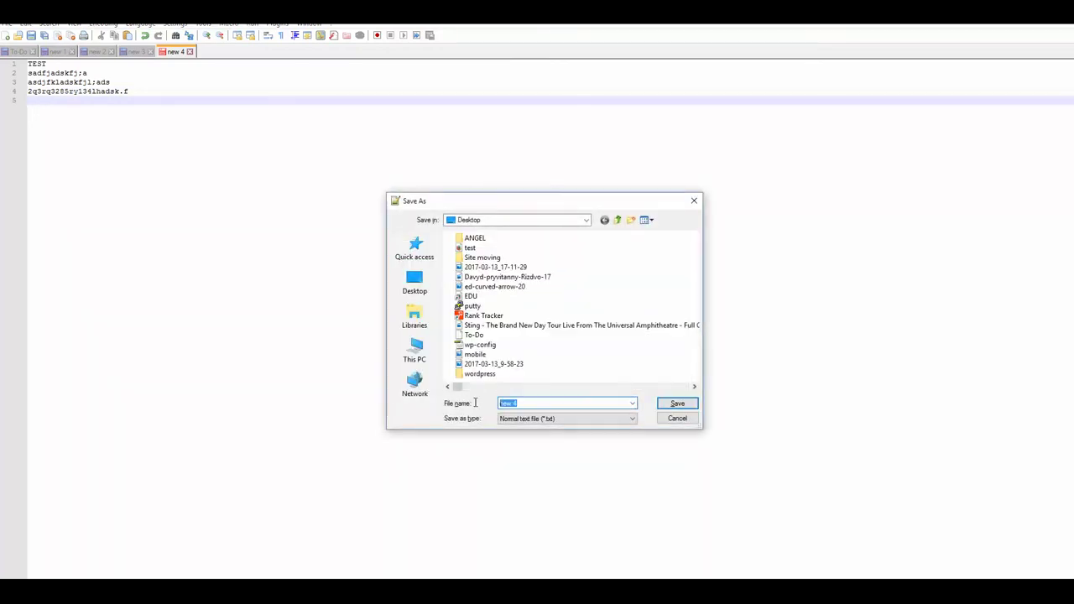
text(t)
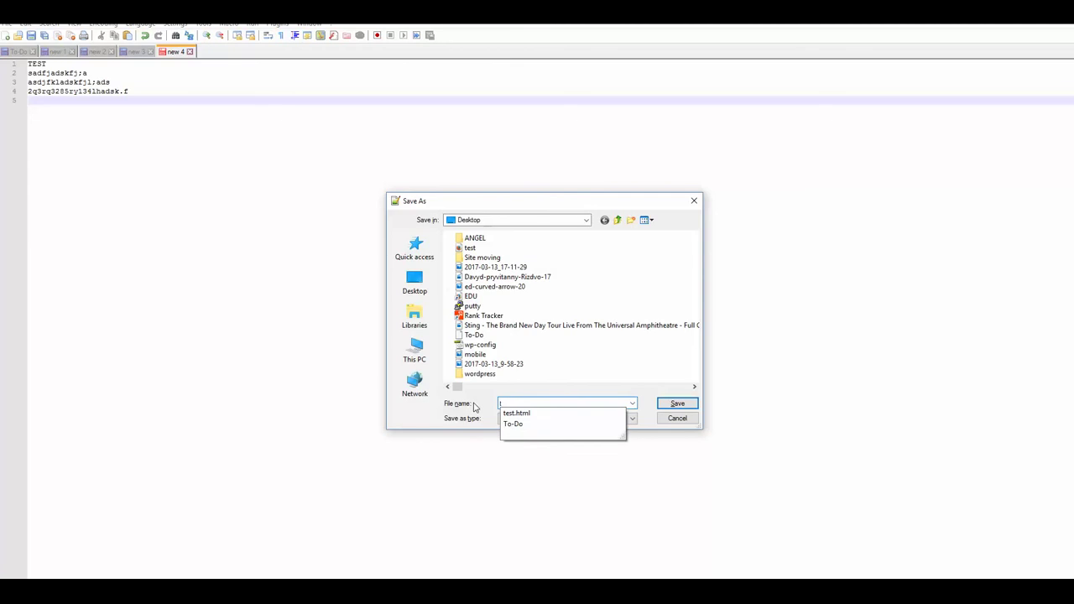
click(542, 413)
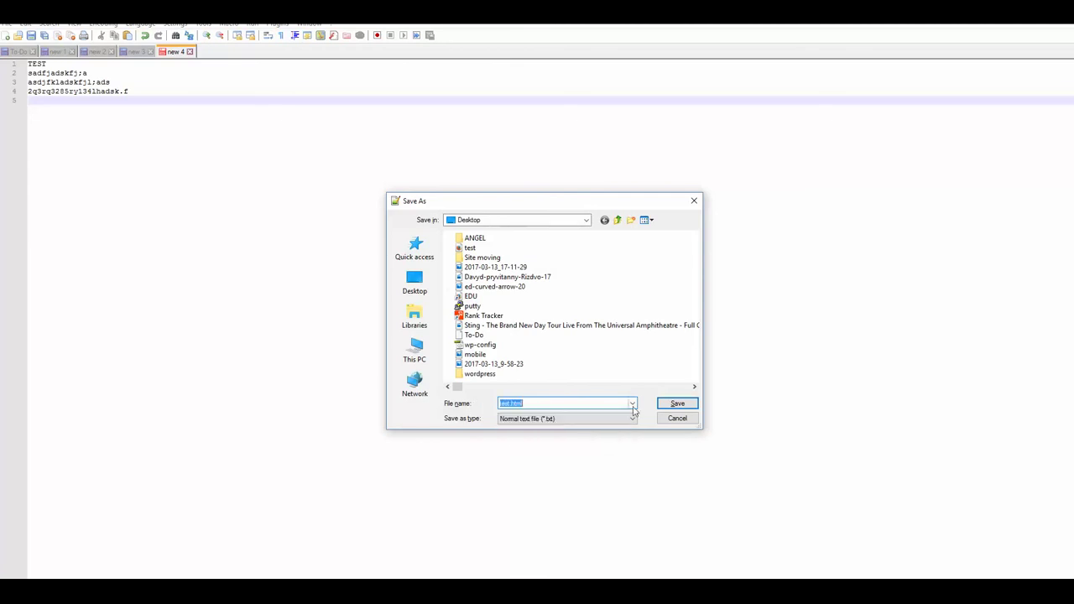
click(671, 410)
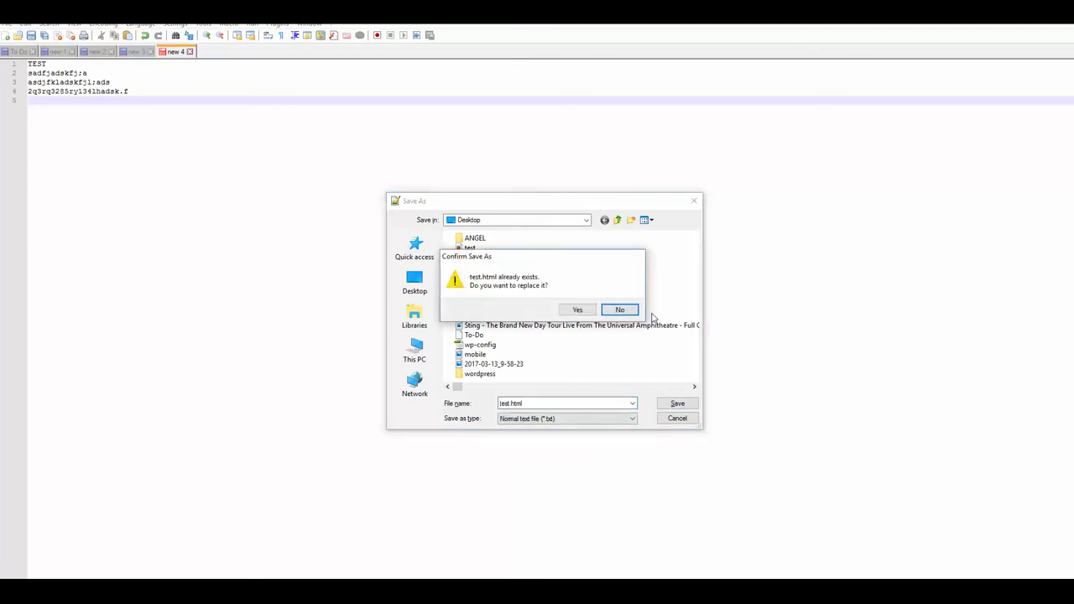
click(579, 310)
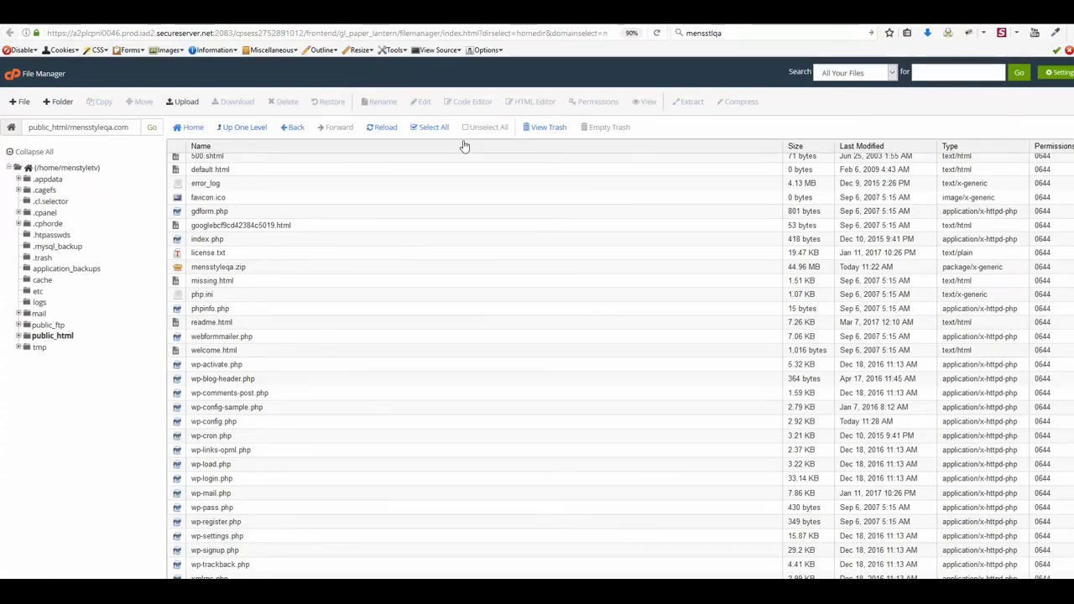
Step: Upload the test file into the mensstyleqa.com folder via cPanel's upload page
click(186, 103)
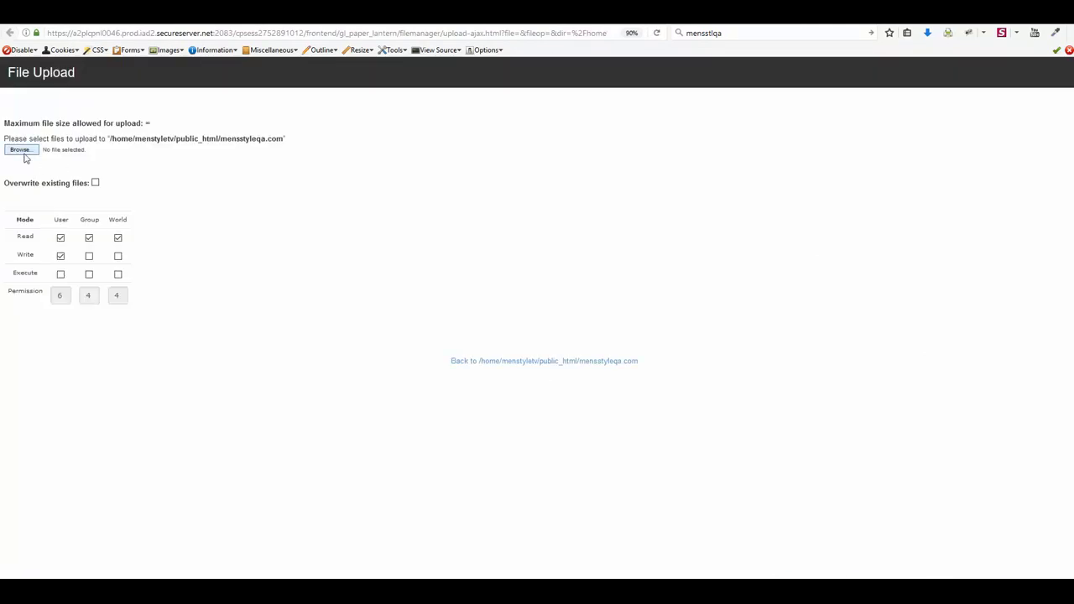
click(23, 149)
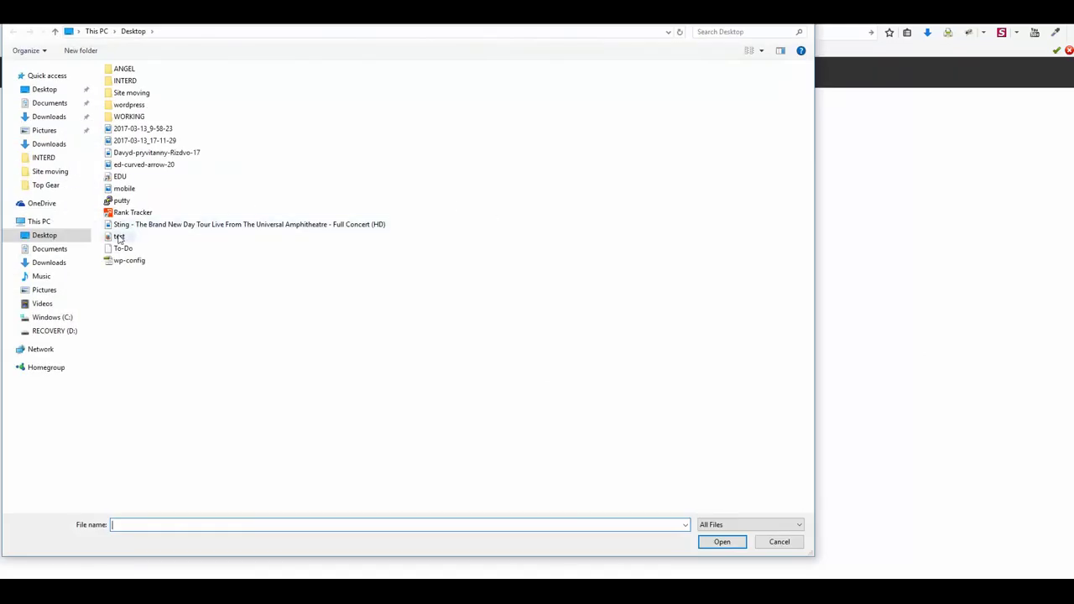
double_click(119, 236)
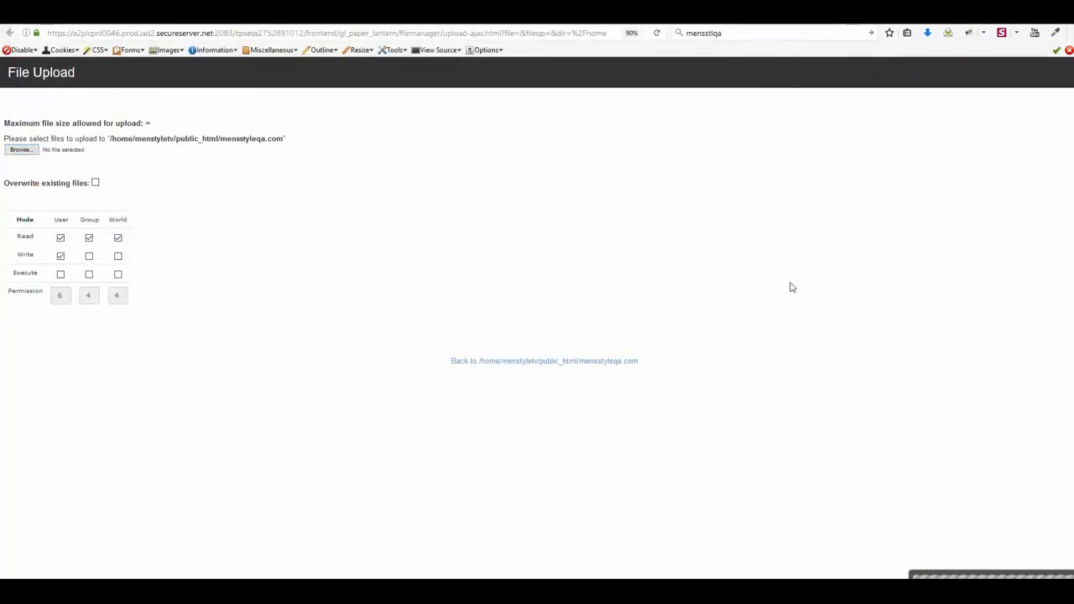
Step: Enter the address mensstyleqa.com/test in a new browser tab
key(ctrl+t)
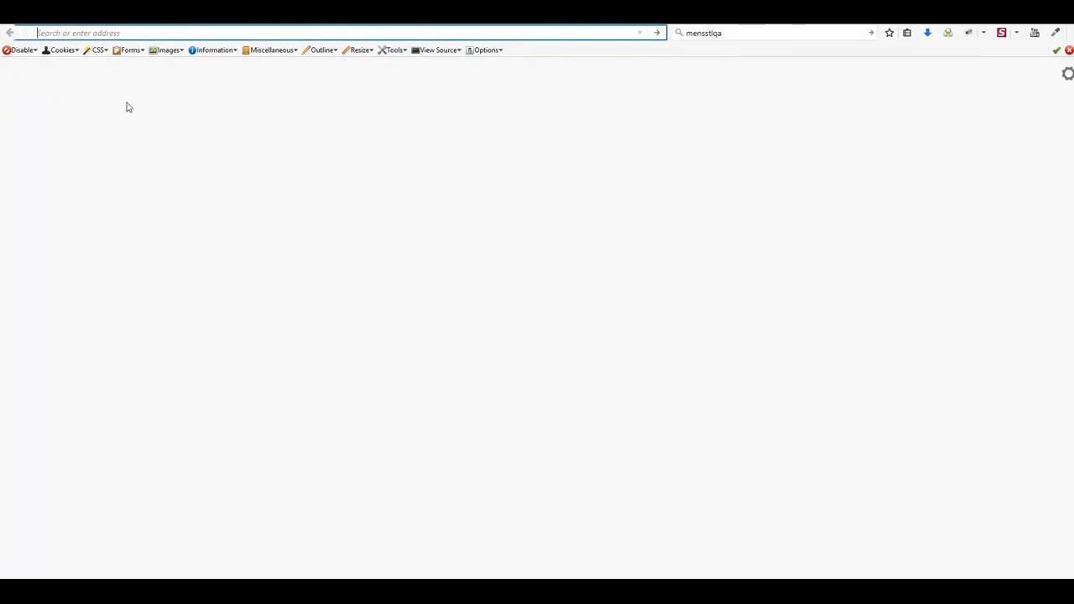
text(mens)
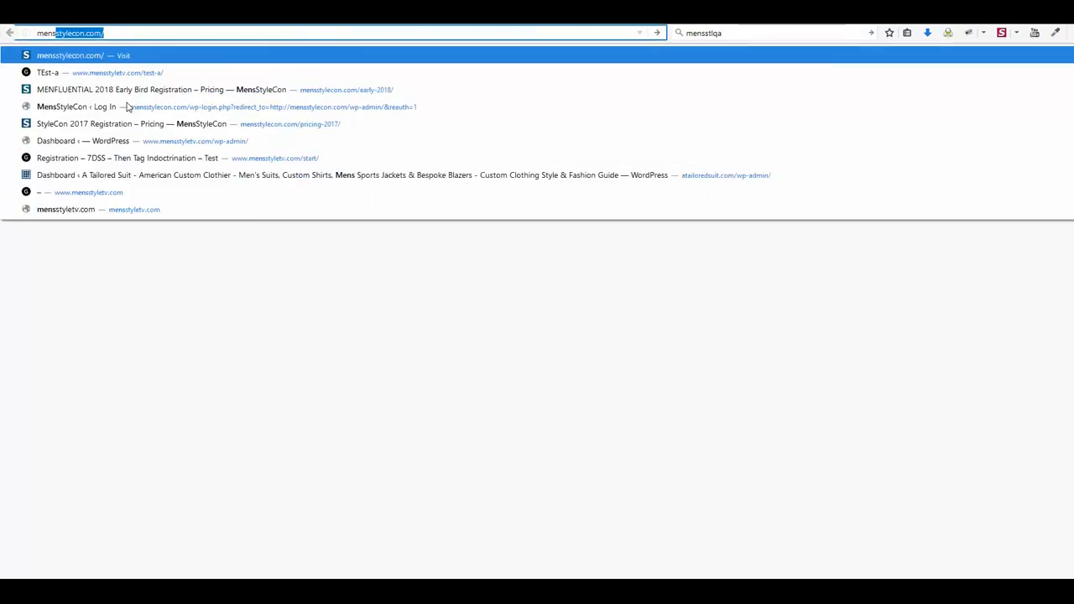
text(styleqa)
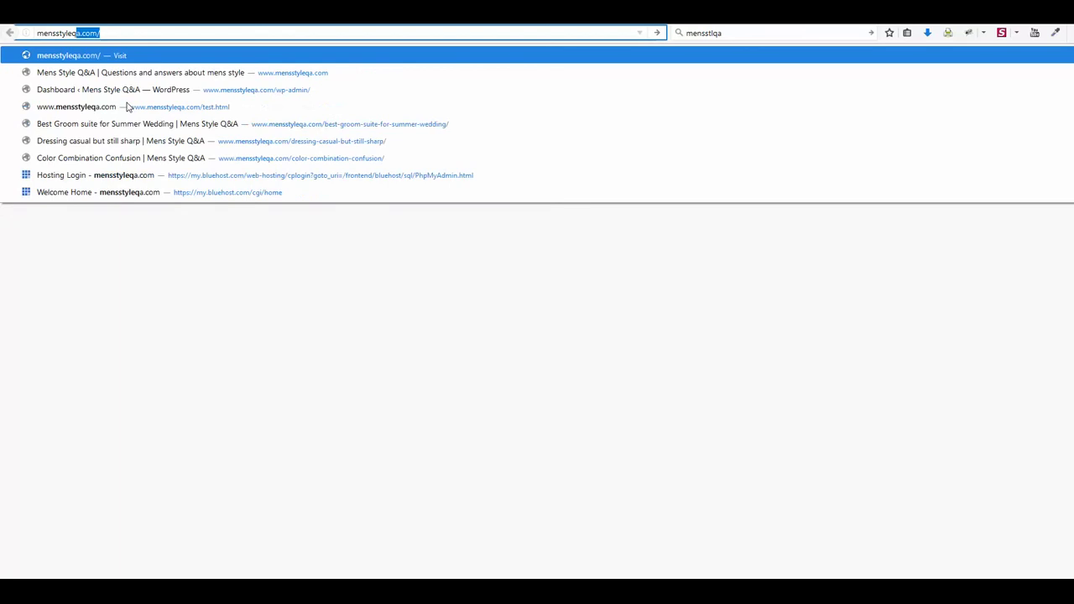
key(Right)
text(test)
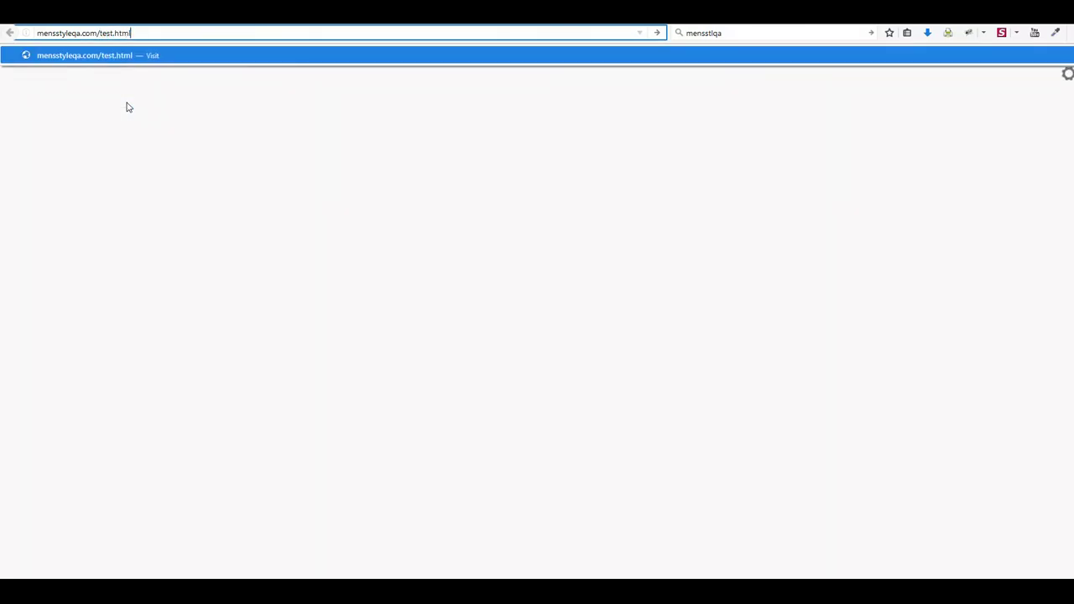
Step: Load mensstyleqa.com/test.html to confirm the TEST text, then load the site's home page
key(Return)
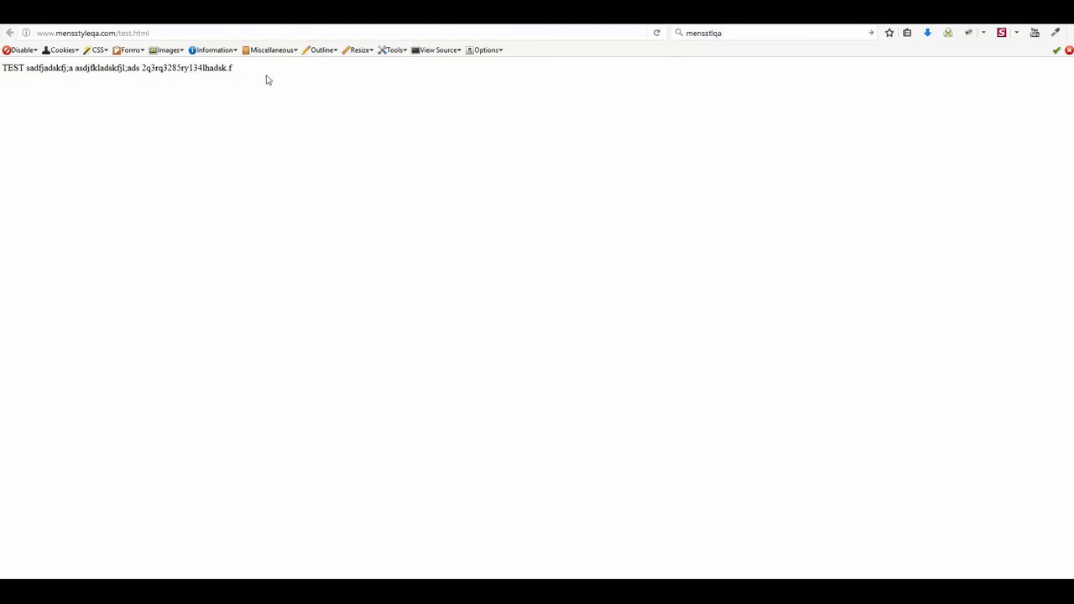
drag(234, 69, 1, 69)
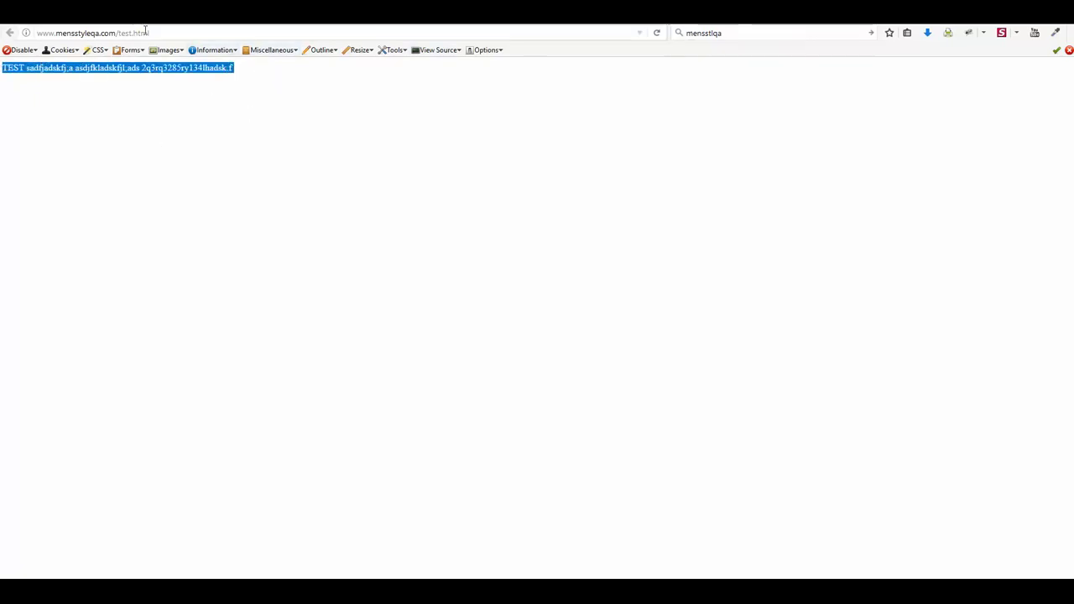
click(118, 33)
click(118, 34)
key(shift+End)
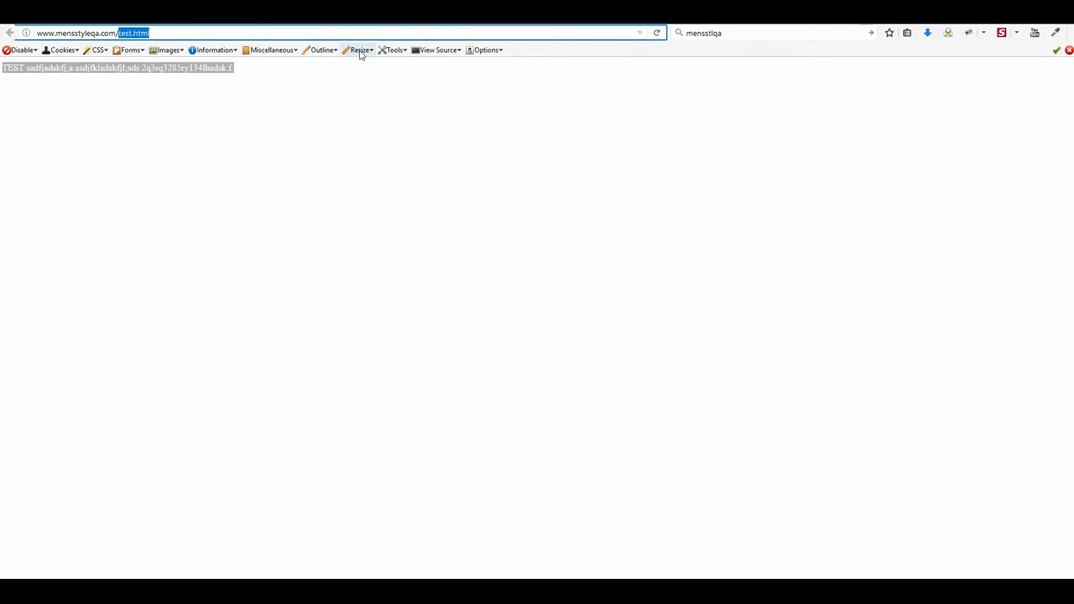
key(BackSpace)
key(Return)
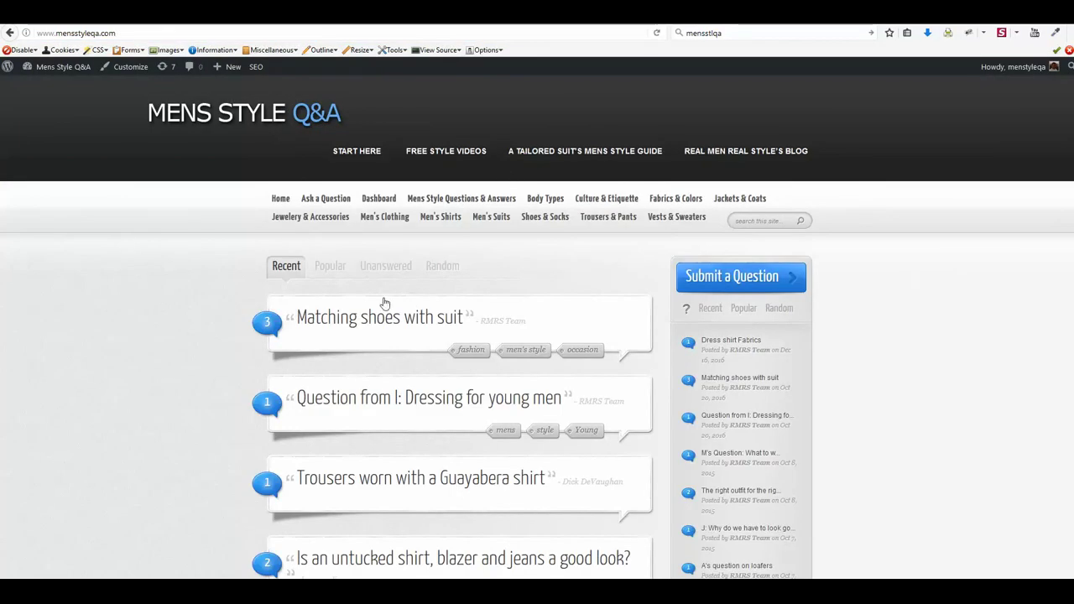
Step: Open the 'Matching shoes with suit' post on the live site
scroll(384, 302, down, 3)
scroll(385, 302, down, 3)
scroll(384, 300, up, 6)
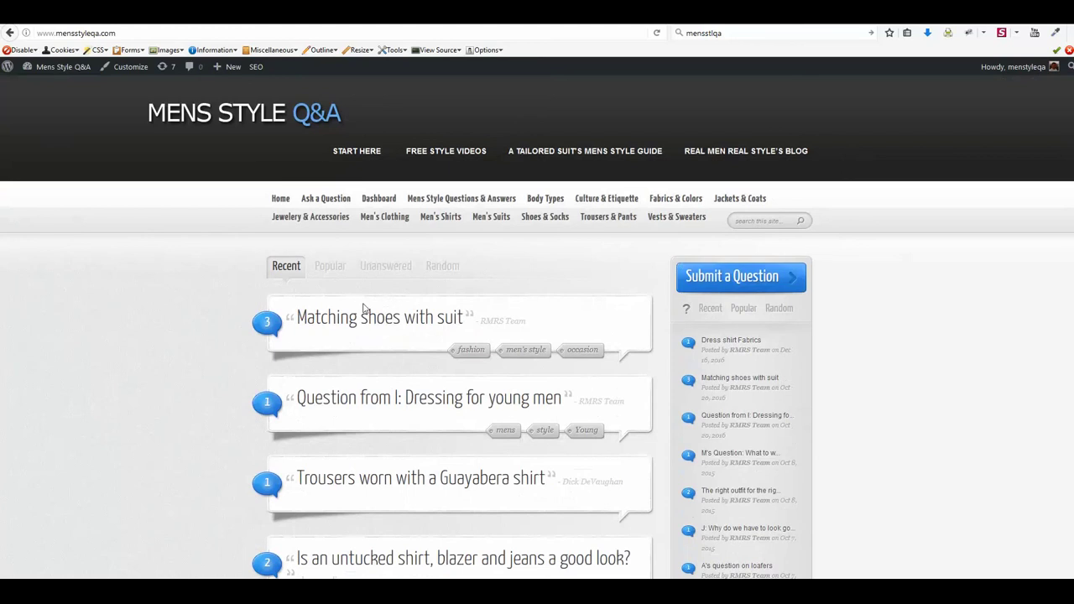
click(358, 319)
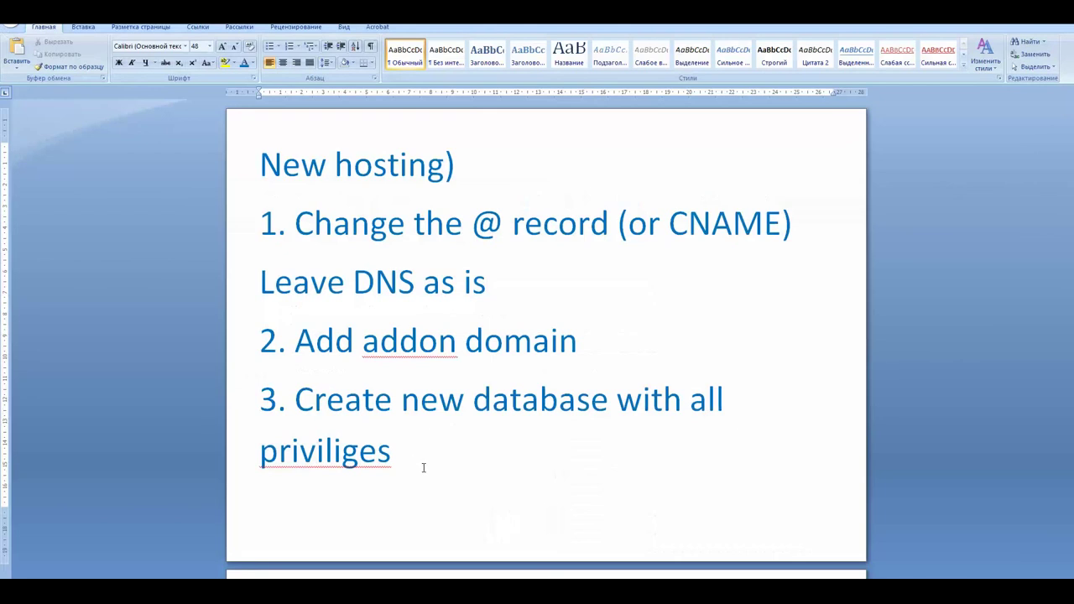
scroll(424, 468, down, 5)
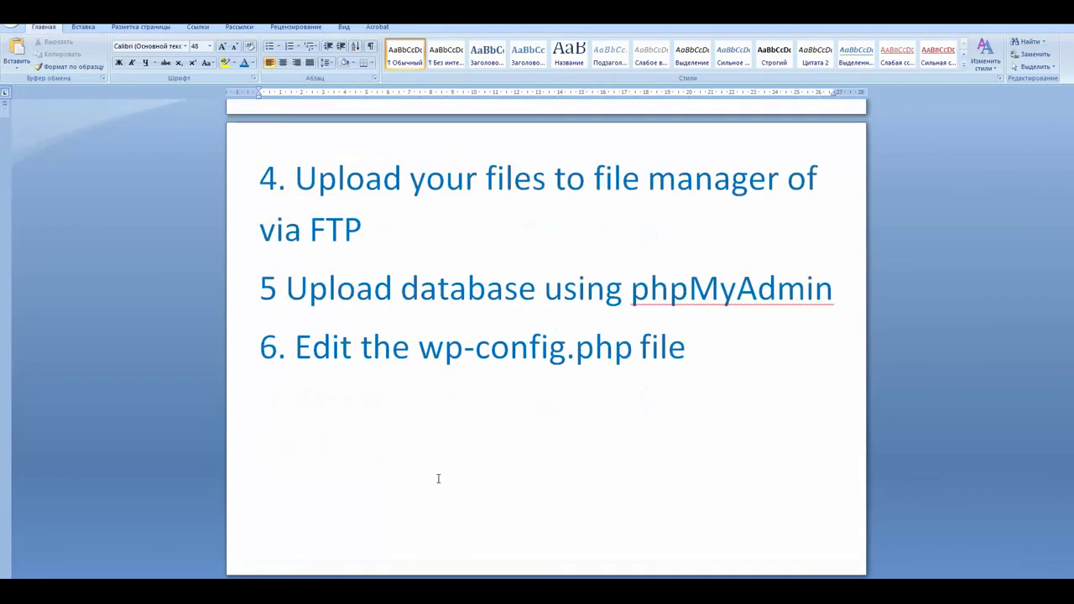
Step: Add '7. Check with crating a test file and uploading it' after step 6, fixing the 'upoading' typo
click(754, 363)
text(7.)
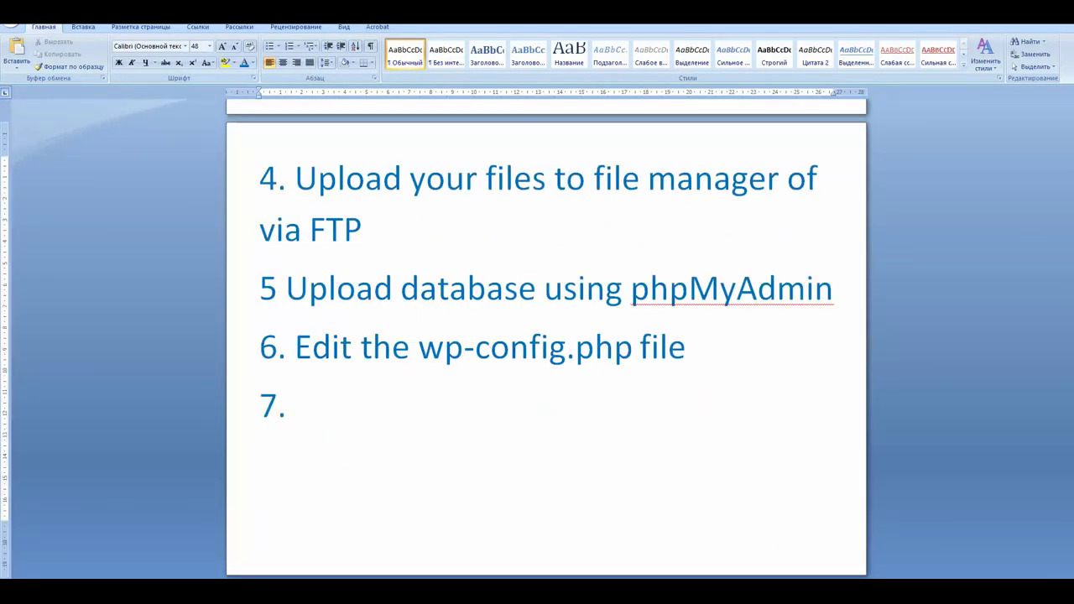
text( Check with crati)
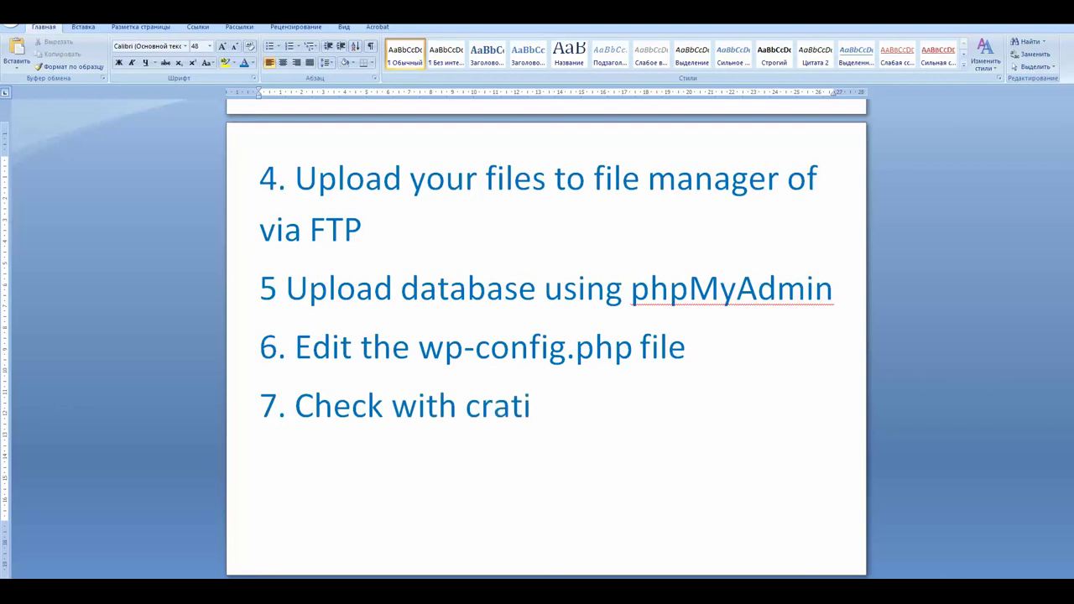
text(ng a test file )
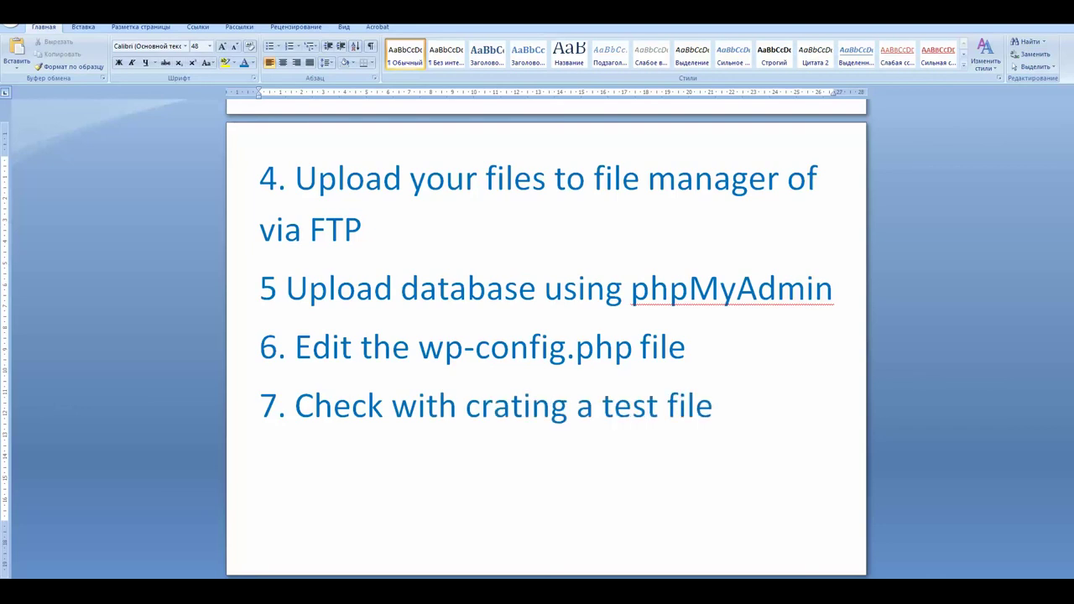
text(and upoading it)
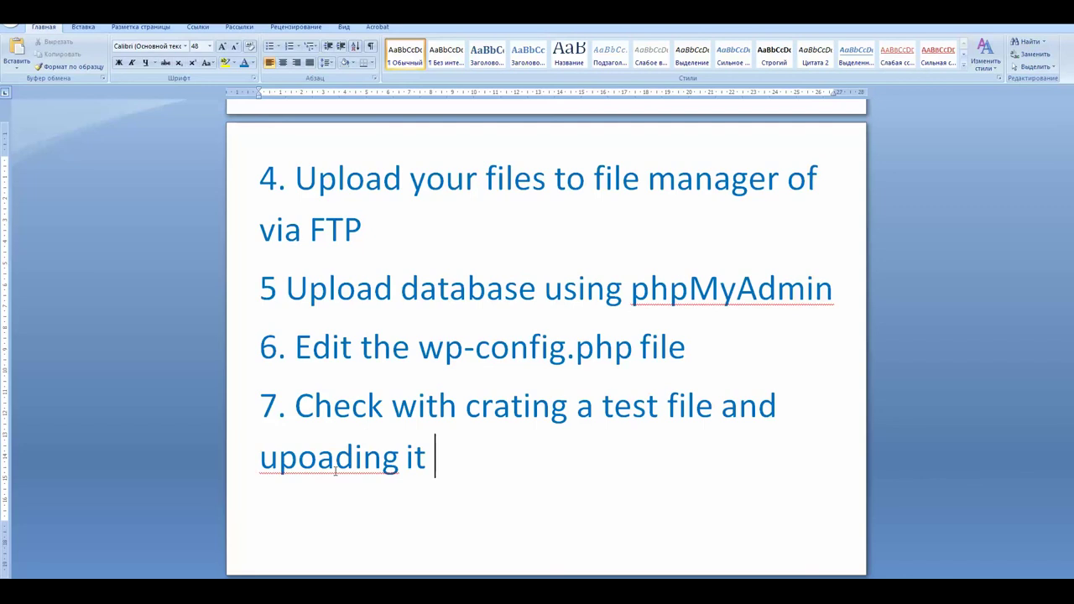
click(303, 465)
text(l)
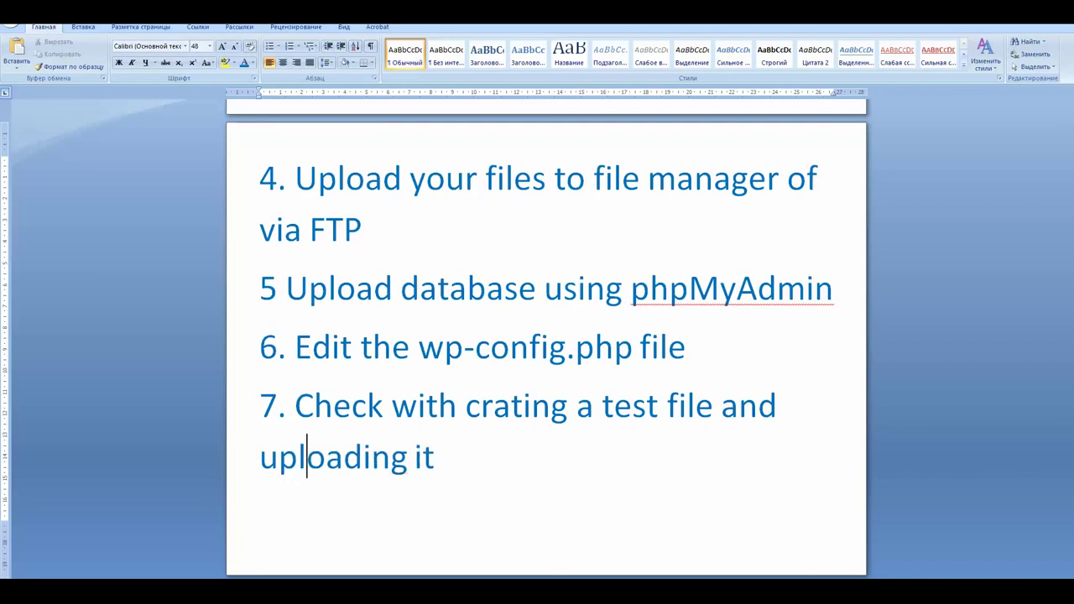